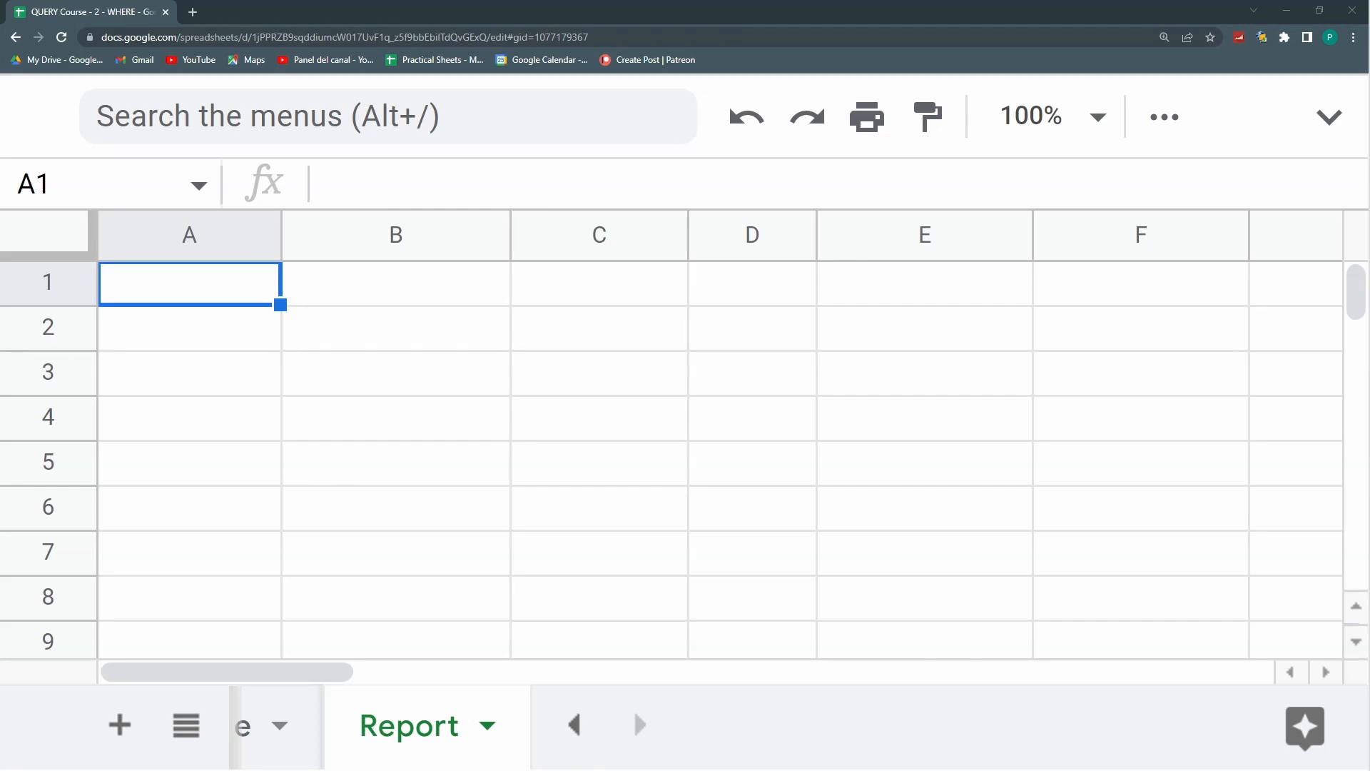
Step: Start a QUERY formula in cell A1 of the Report sheet with the data range Source!A1:I1001
click(277, 726)
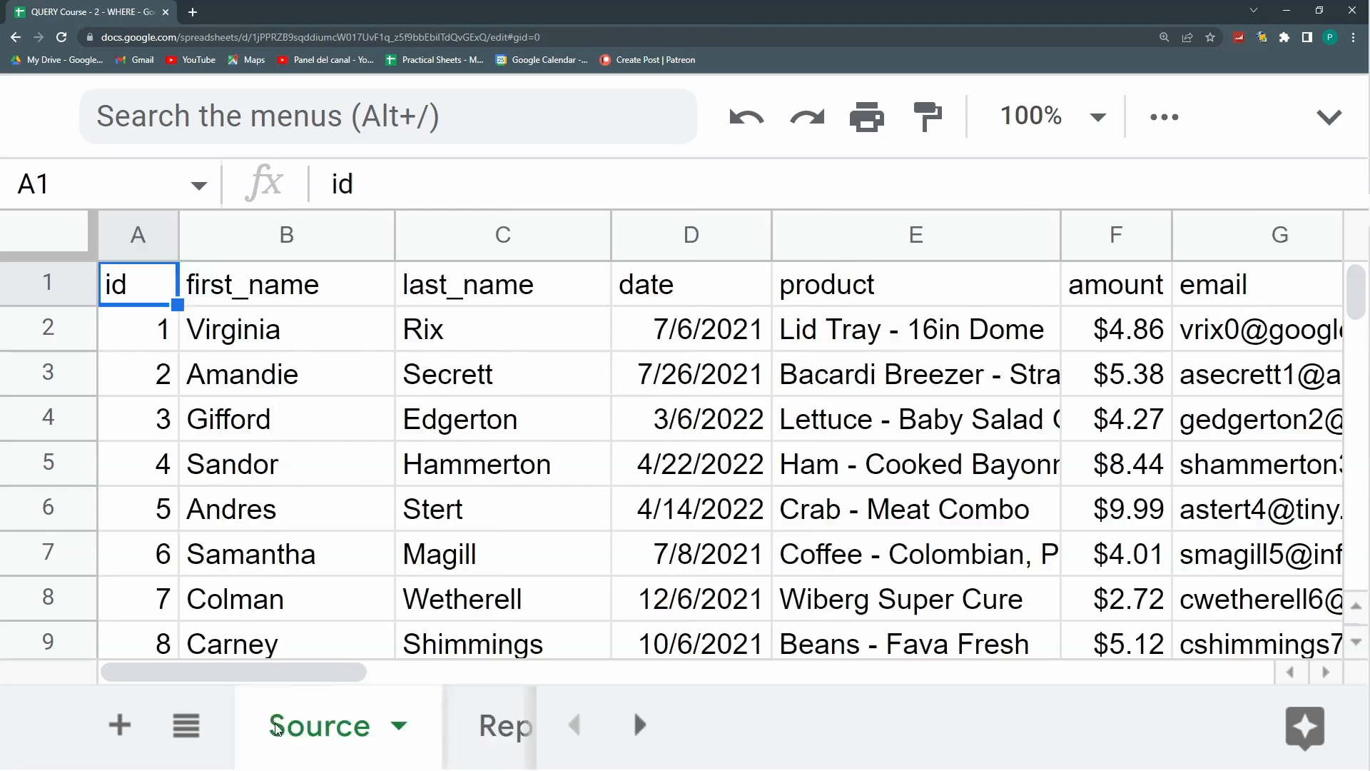
click(471, 735)
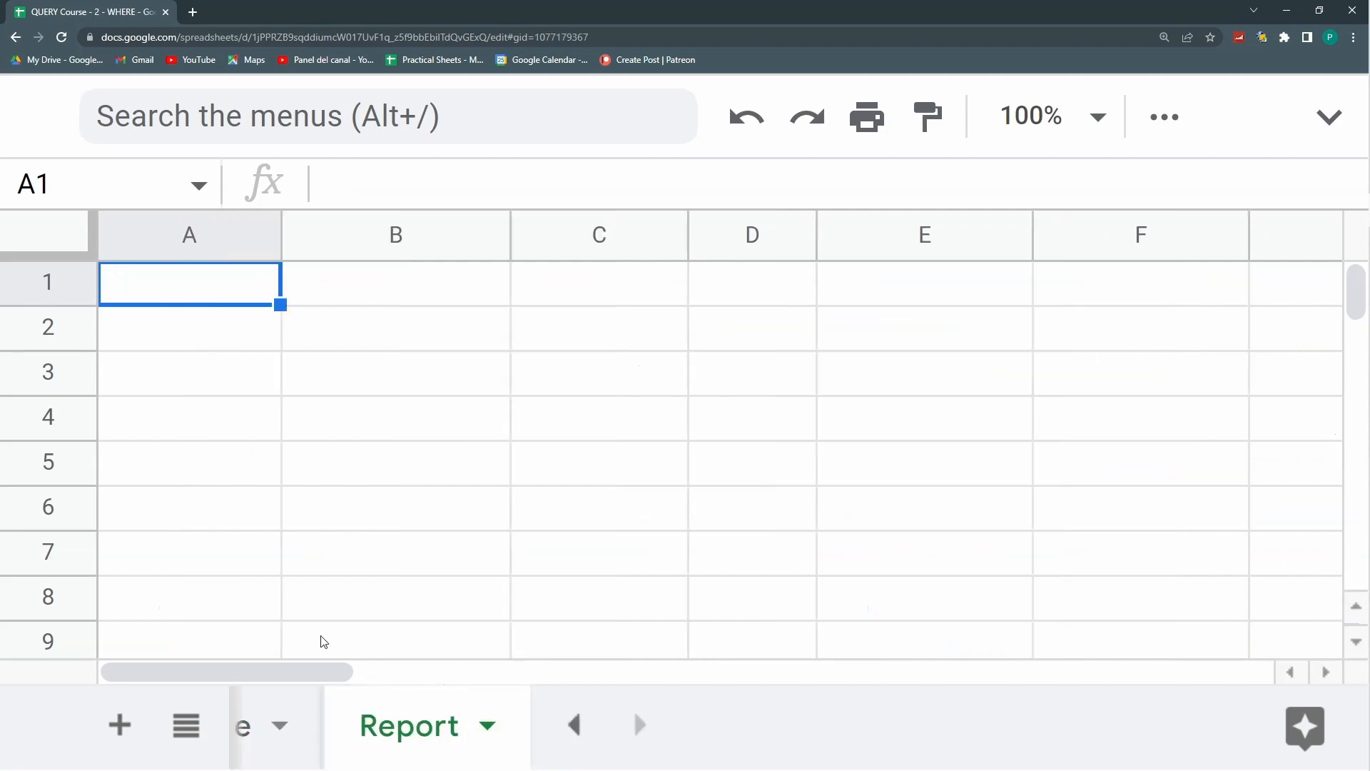
text(=Q)
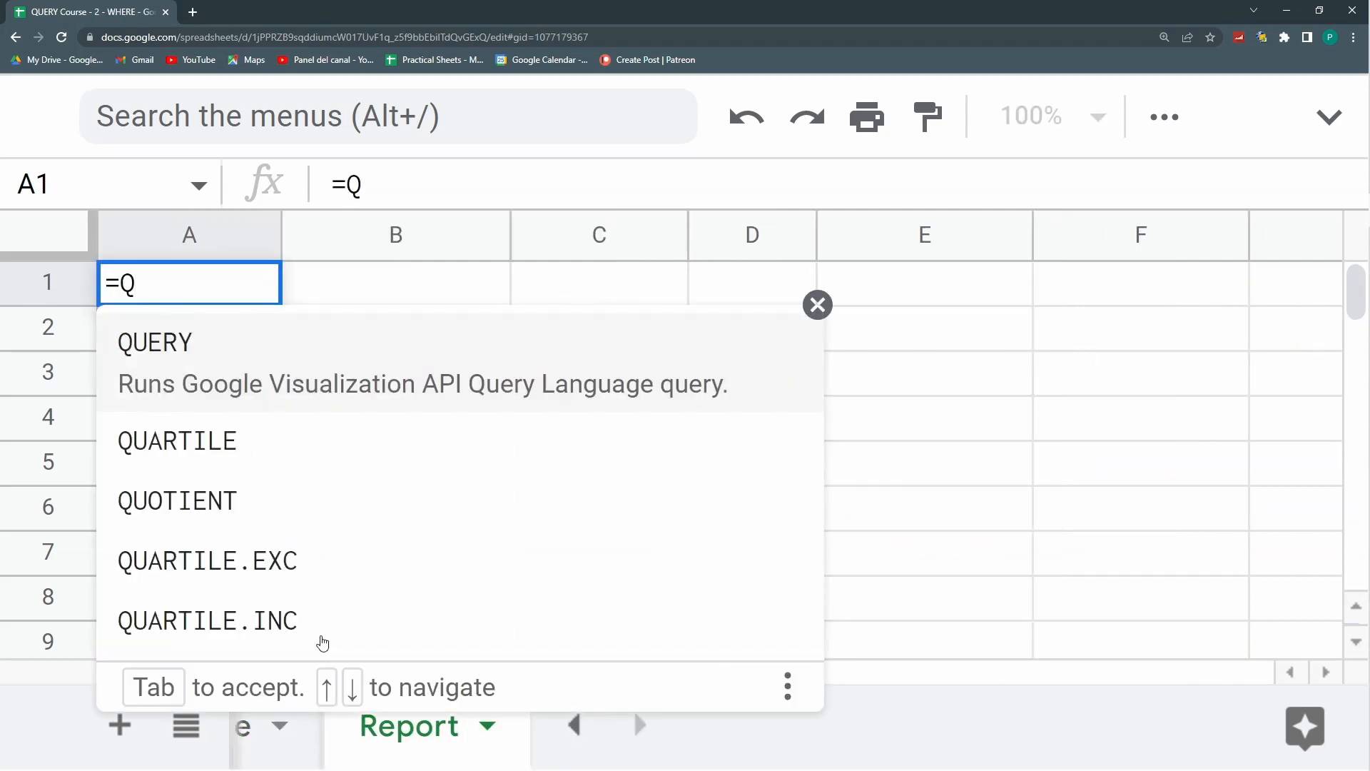
key(Tab)
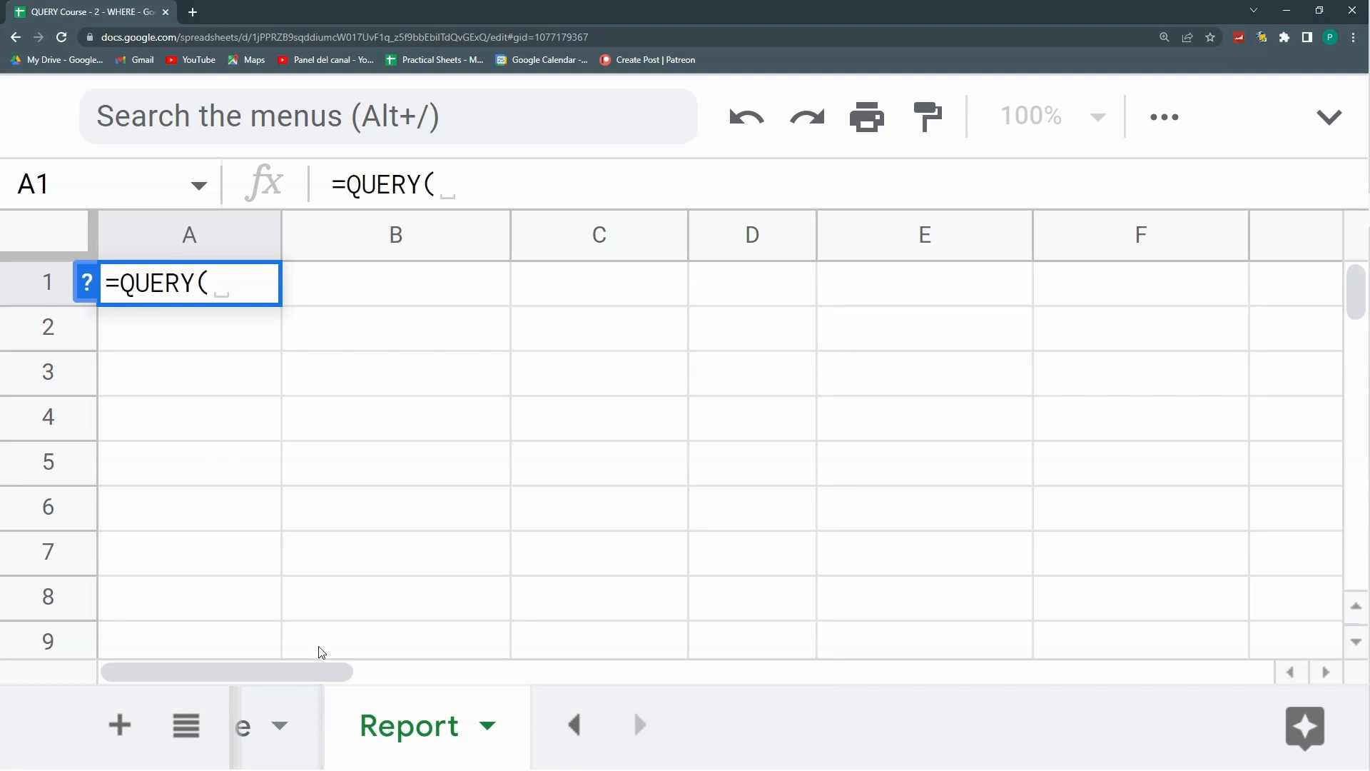
click(242, 734)
click(363, 337)
key(Up)
key(Left)
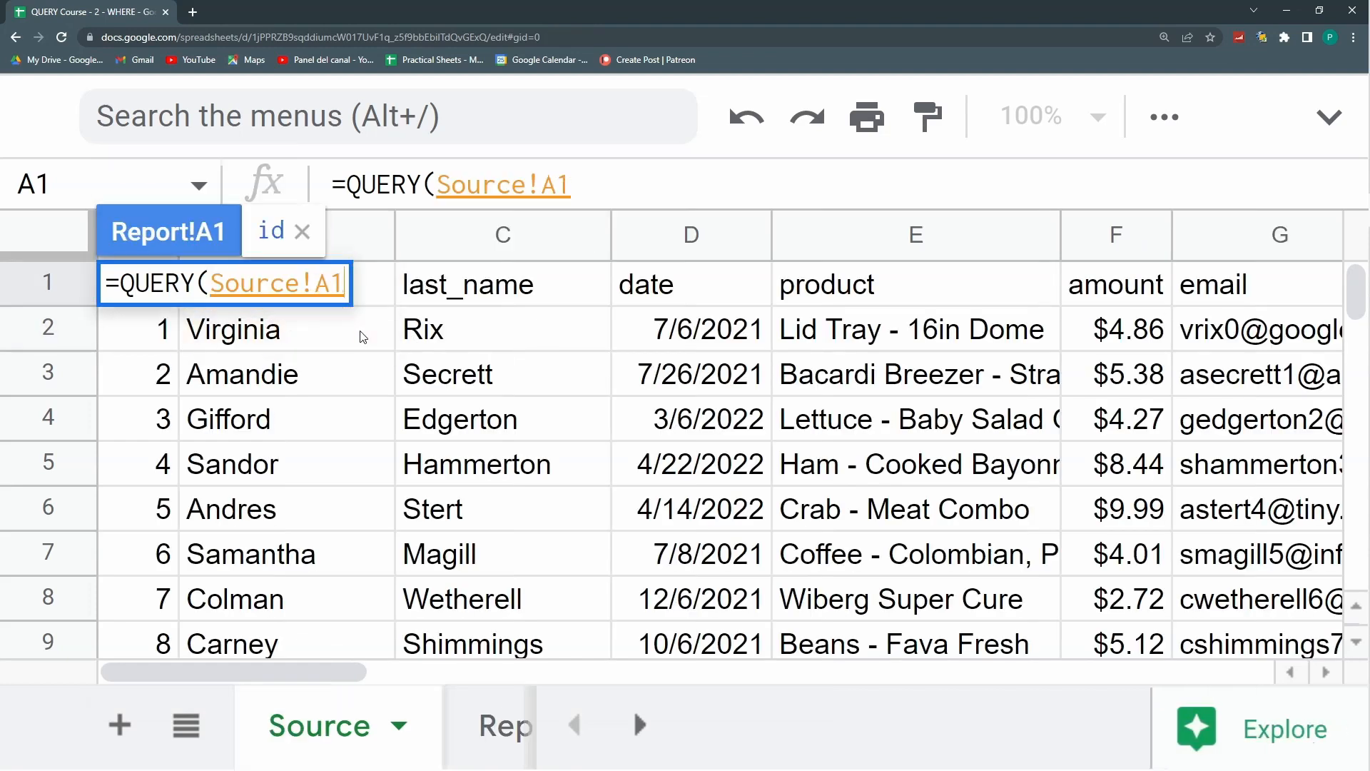
key(ctrl+shift+Right)
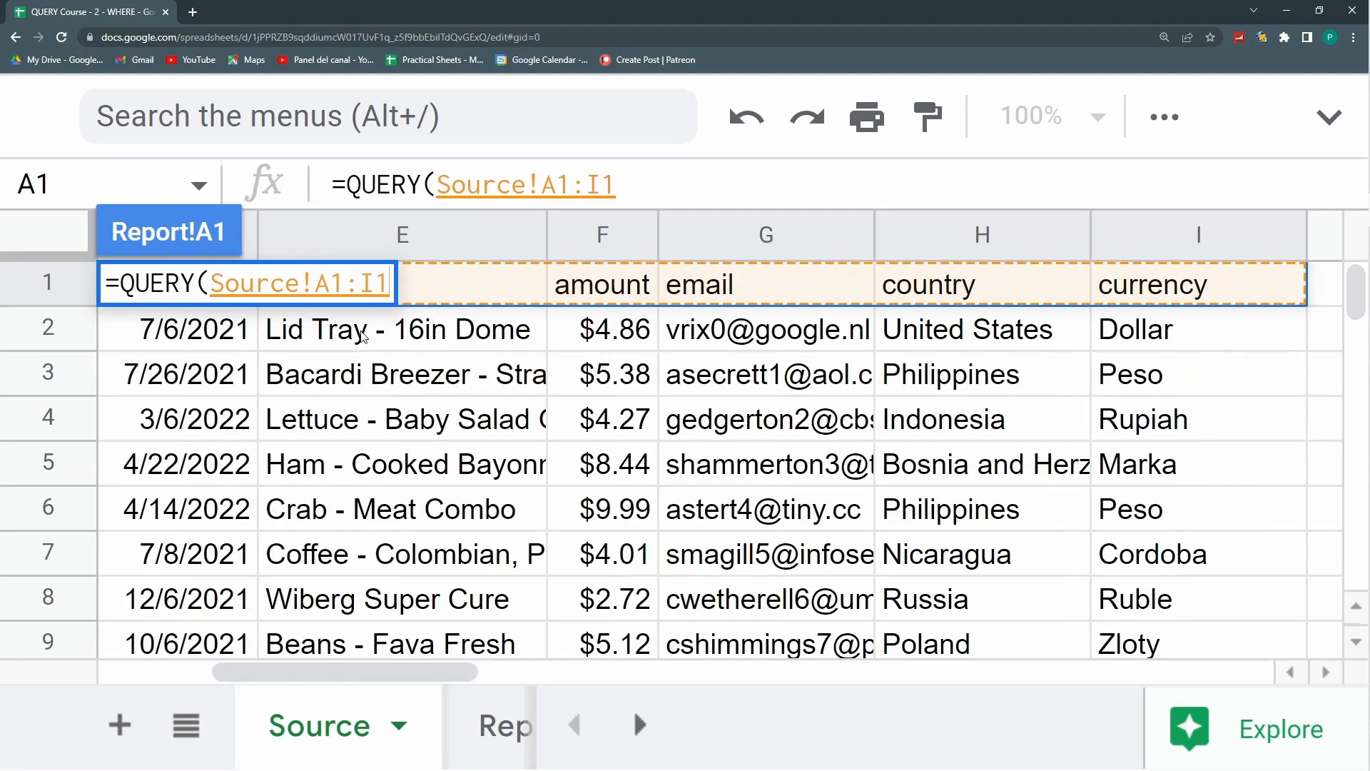
key(ctrl+shift+Down)
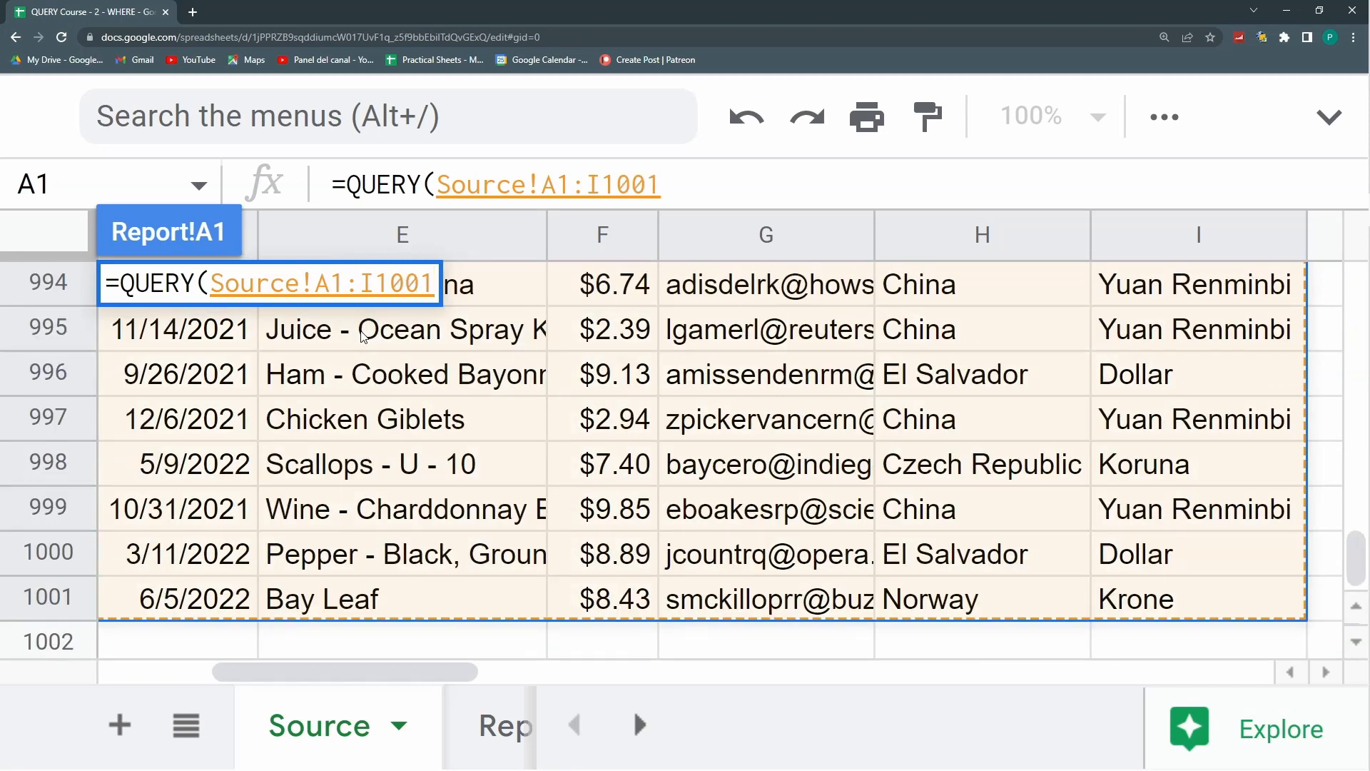
text(, )
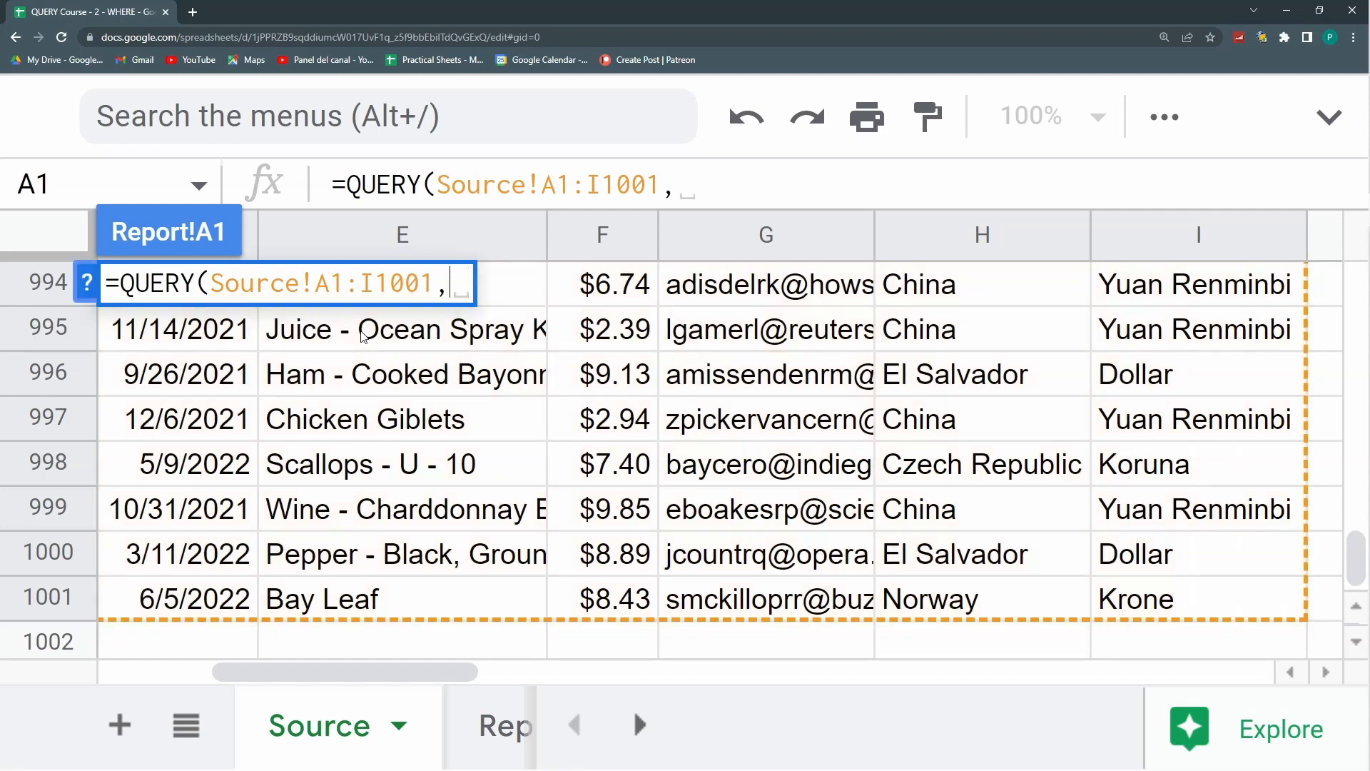
Step: Add a quoted query string starting with SELECT as the second argument and close the formula's parenthesis
text("")
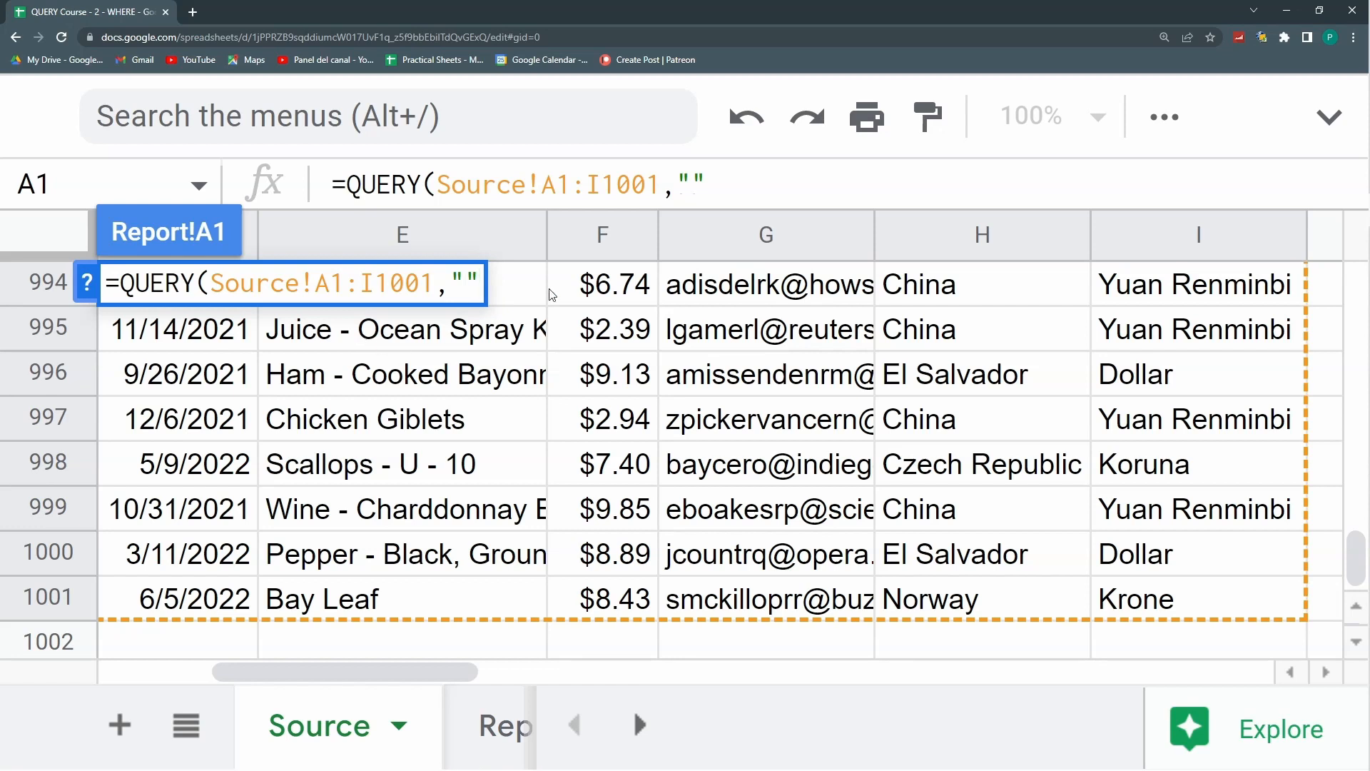
click(716, 187)
text())
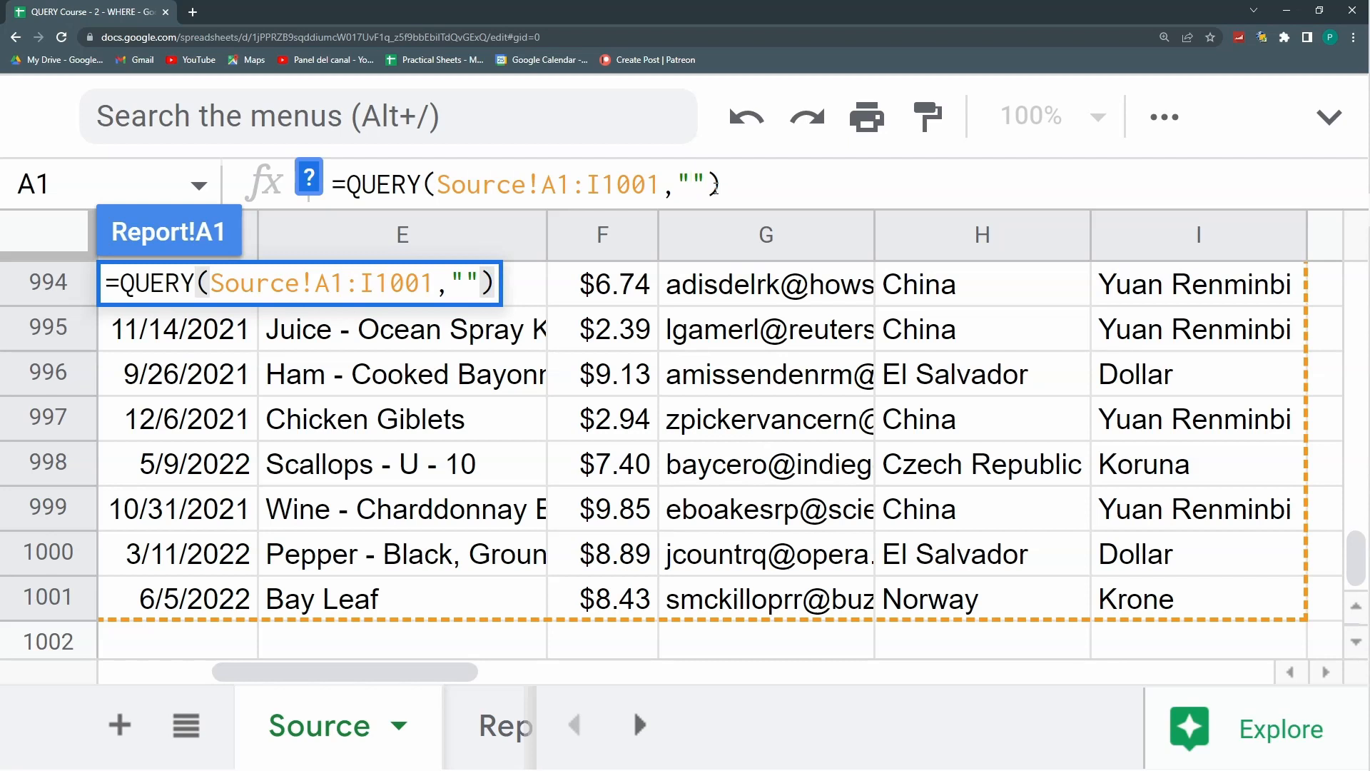
text(se)
key(BackSpace)
key(BackSpace)
text(SELEVC)
key(BackSpace)
key(BackSpace)
text(CT)
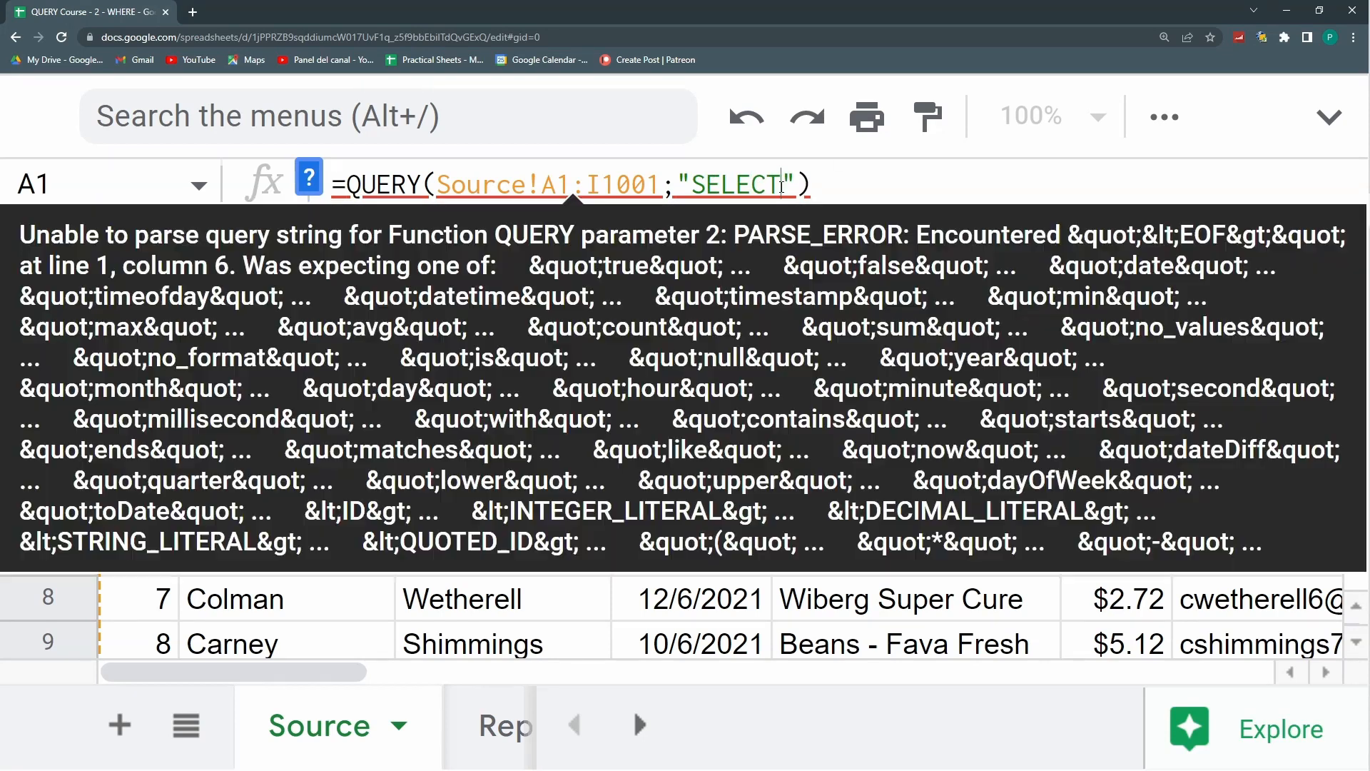
drag(781, 184, 692, 184)
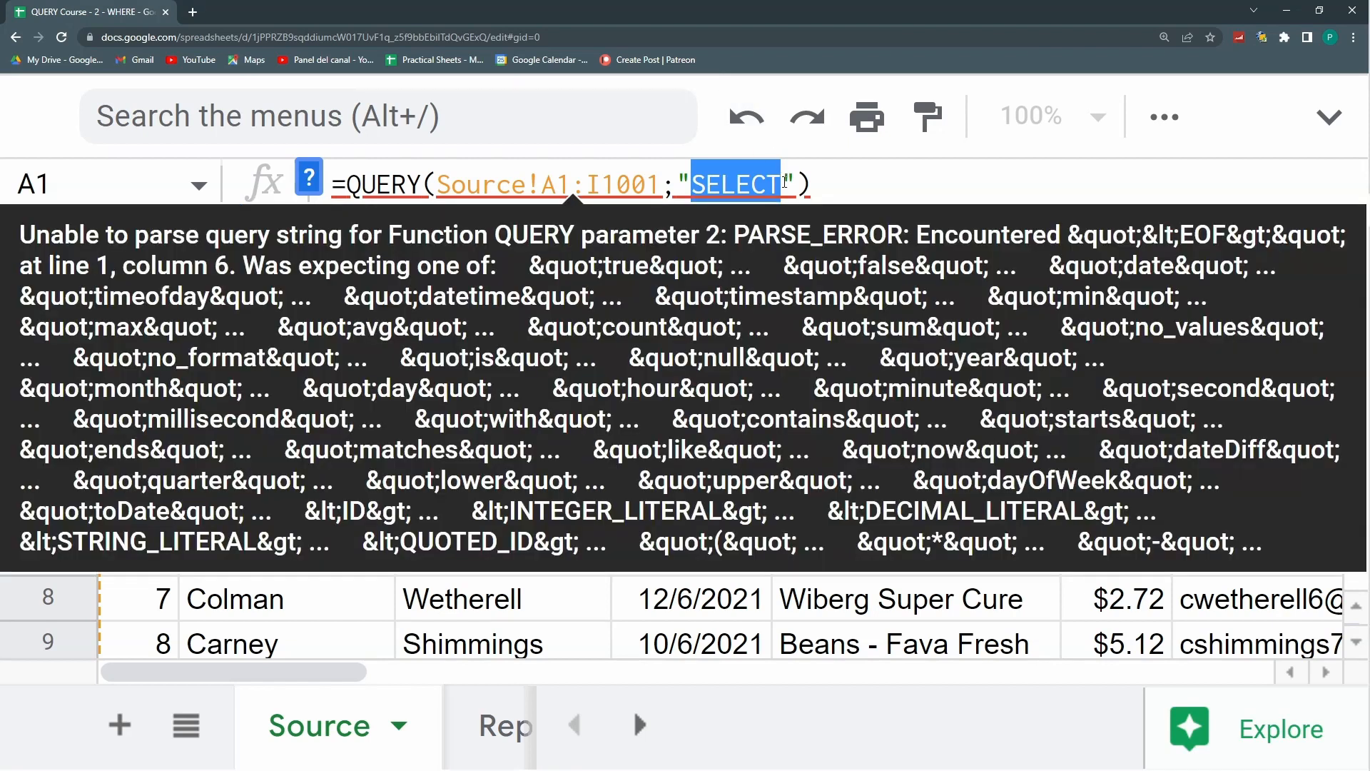
click(785, 180)
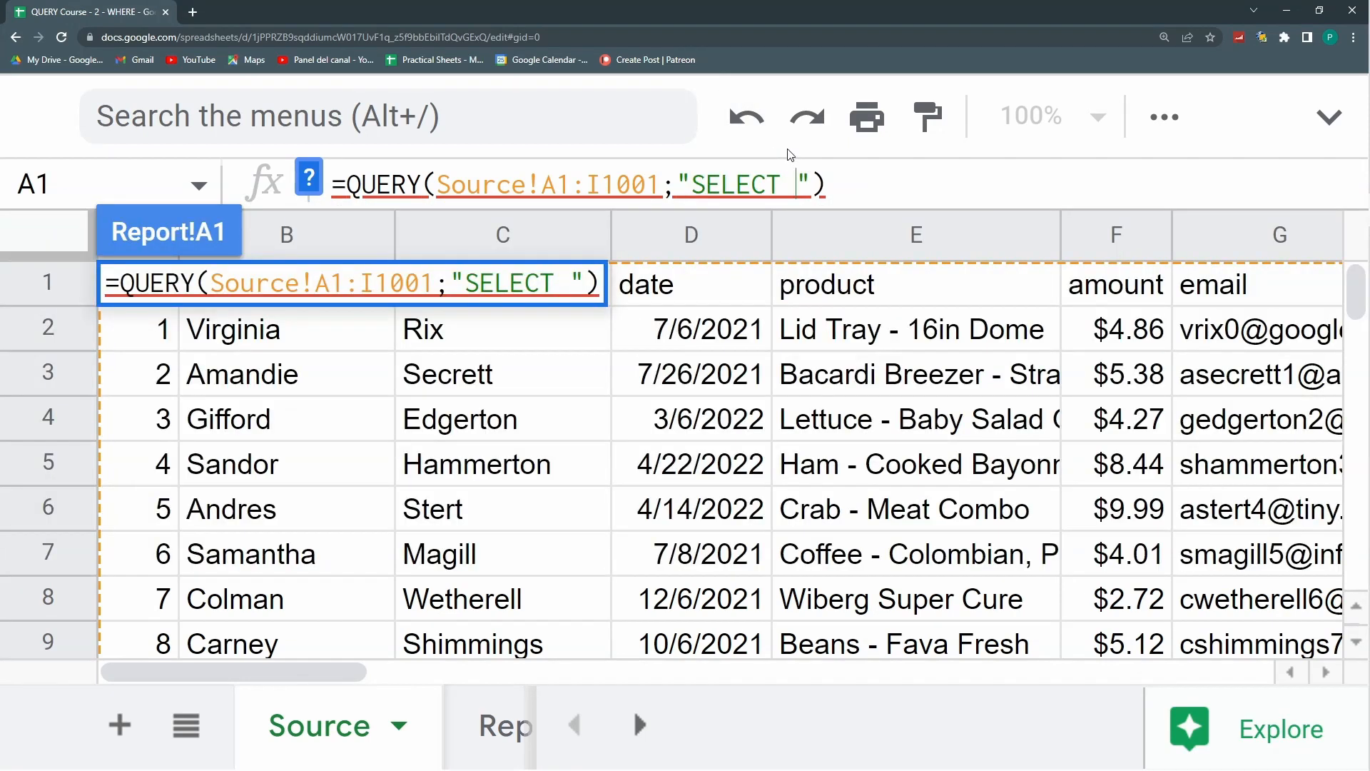
Step: Make the query select columns B,C,E,F and enter the formula
text(*)
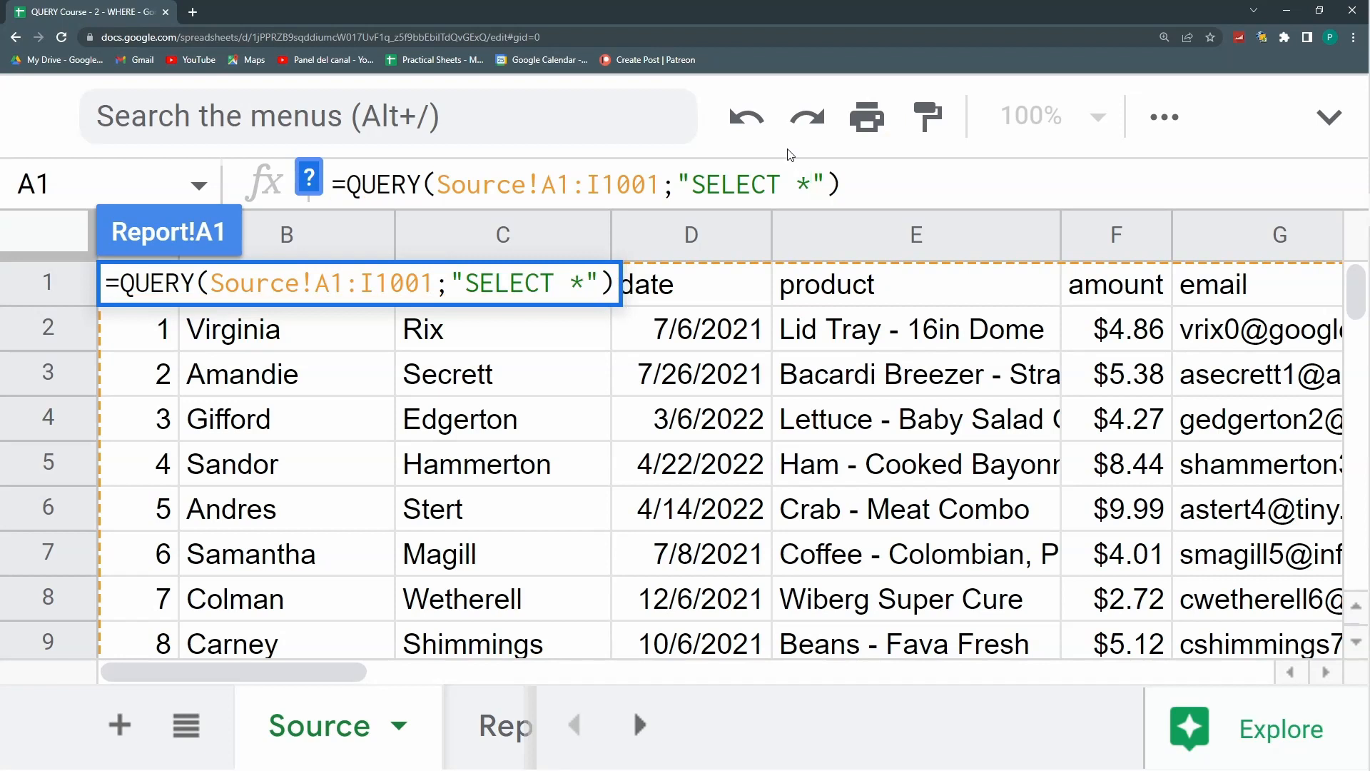
key(BackSpace)
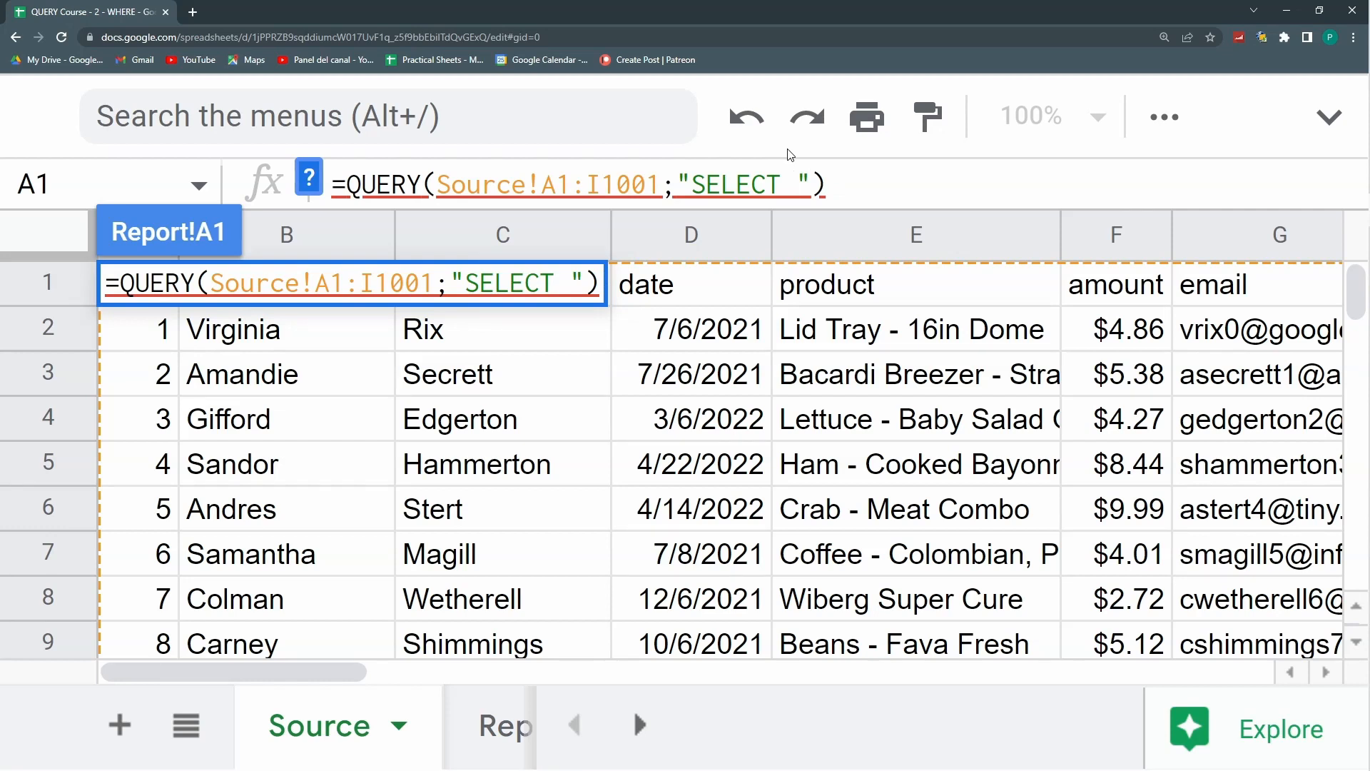
text(a)
key(BackSpace)
text(a)
key(BackSpace)
text(A)
text(,)
key(BackSpace)
key(BackSpace)
text(B,C,E,F)
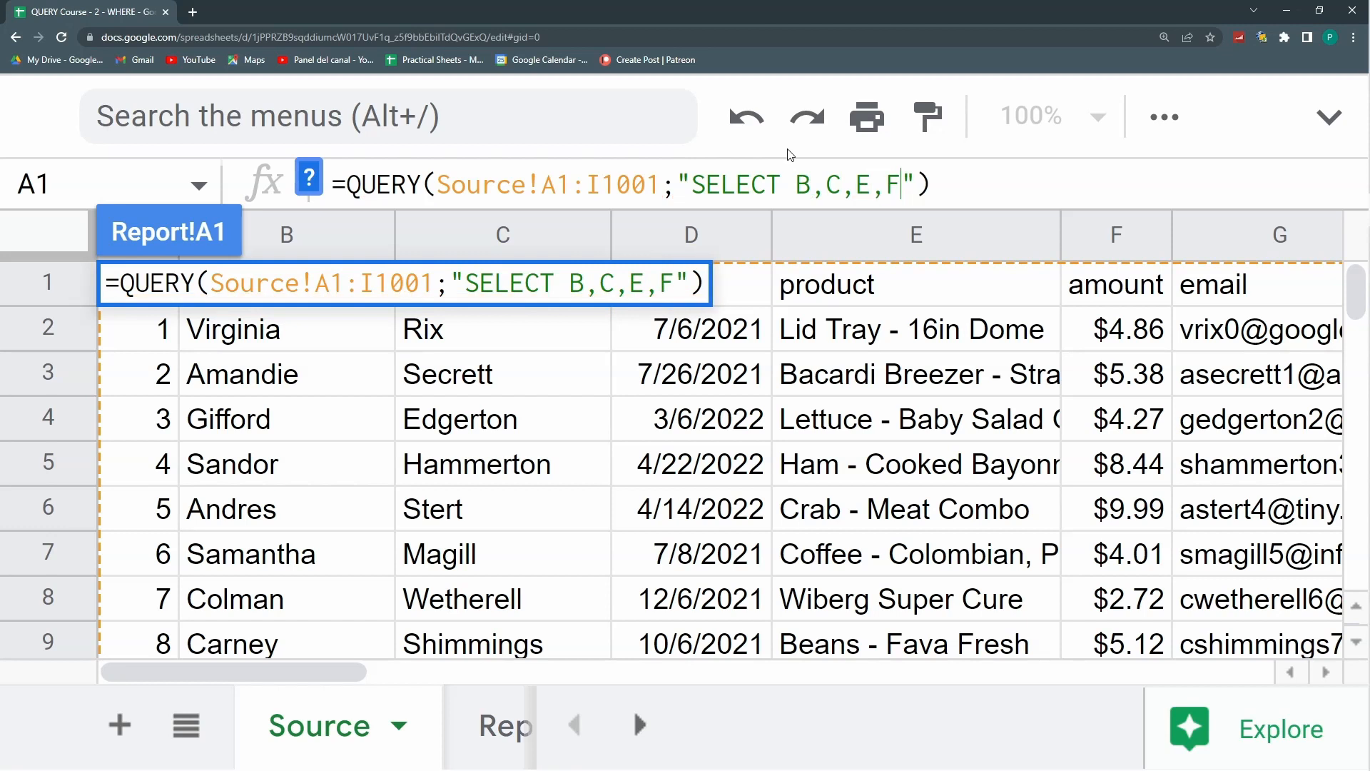
key(Return)
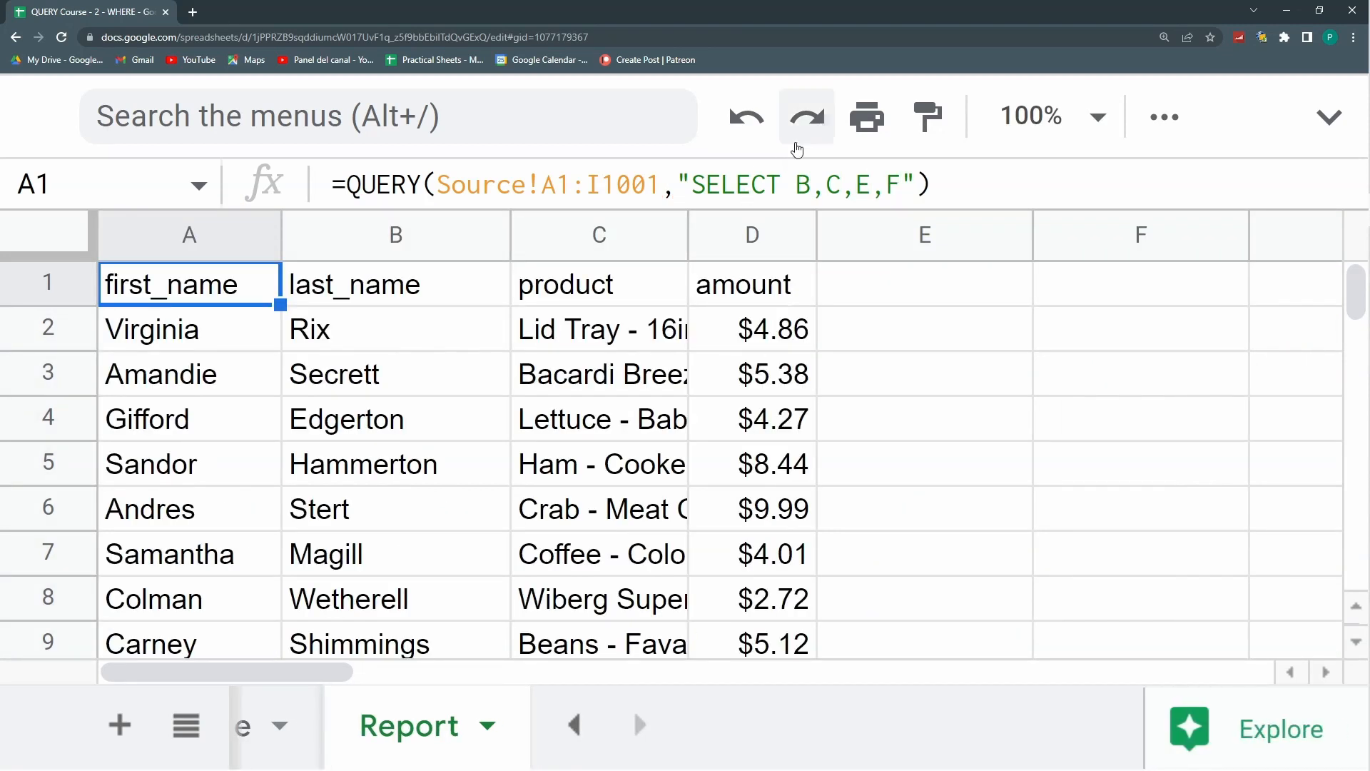
Step: Extend the query string in Report cell A1 with the clause WHERE 1=1 and enter the formula
click(915, 184)
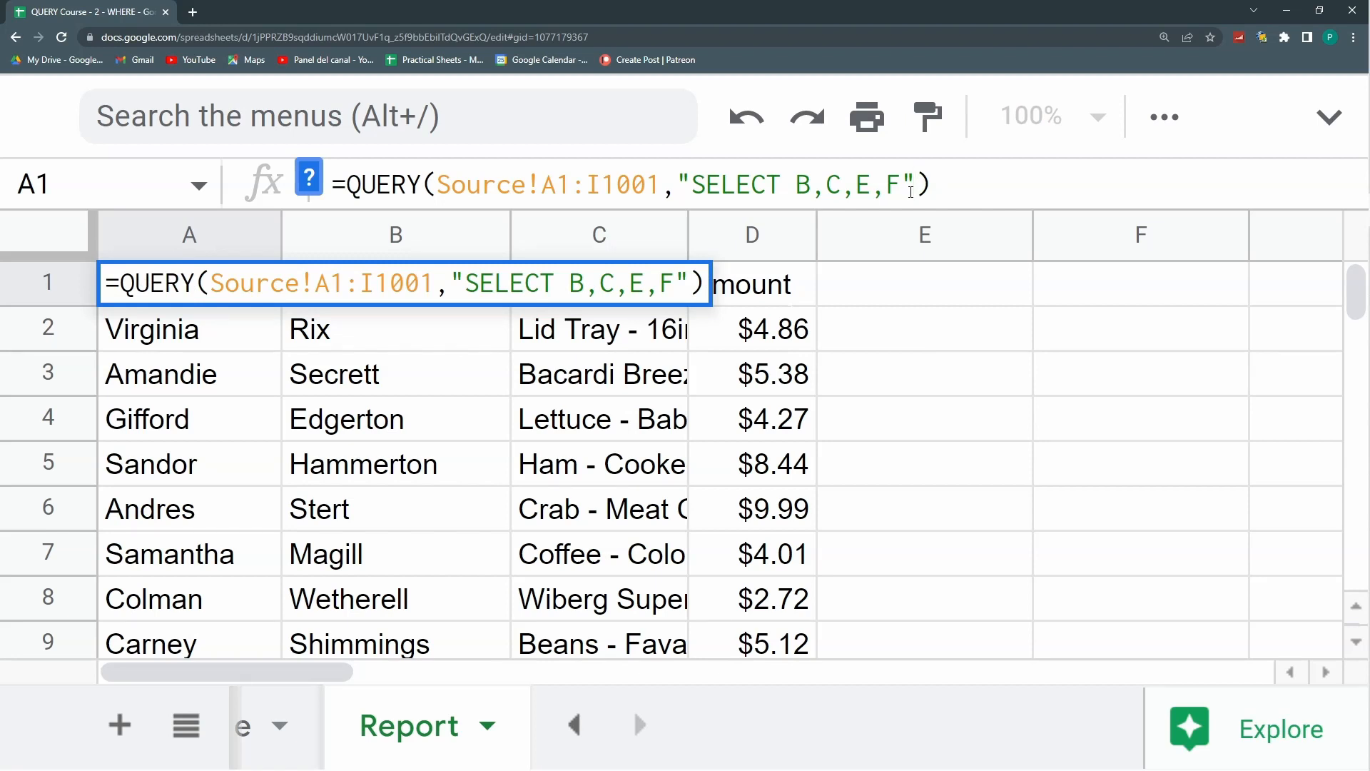
click(906, 190)
text(wh)
key(BackSpace)
key(BackSpace)
text(W)
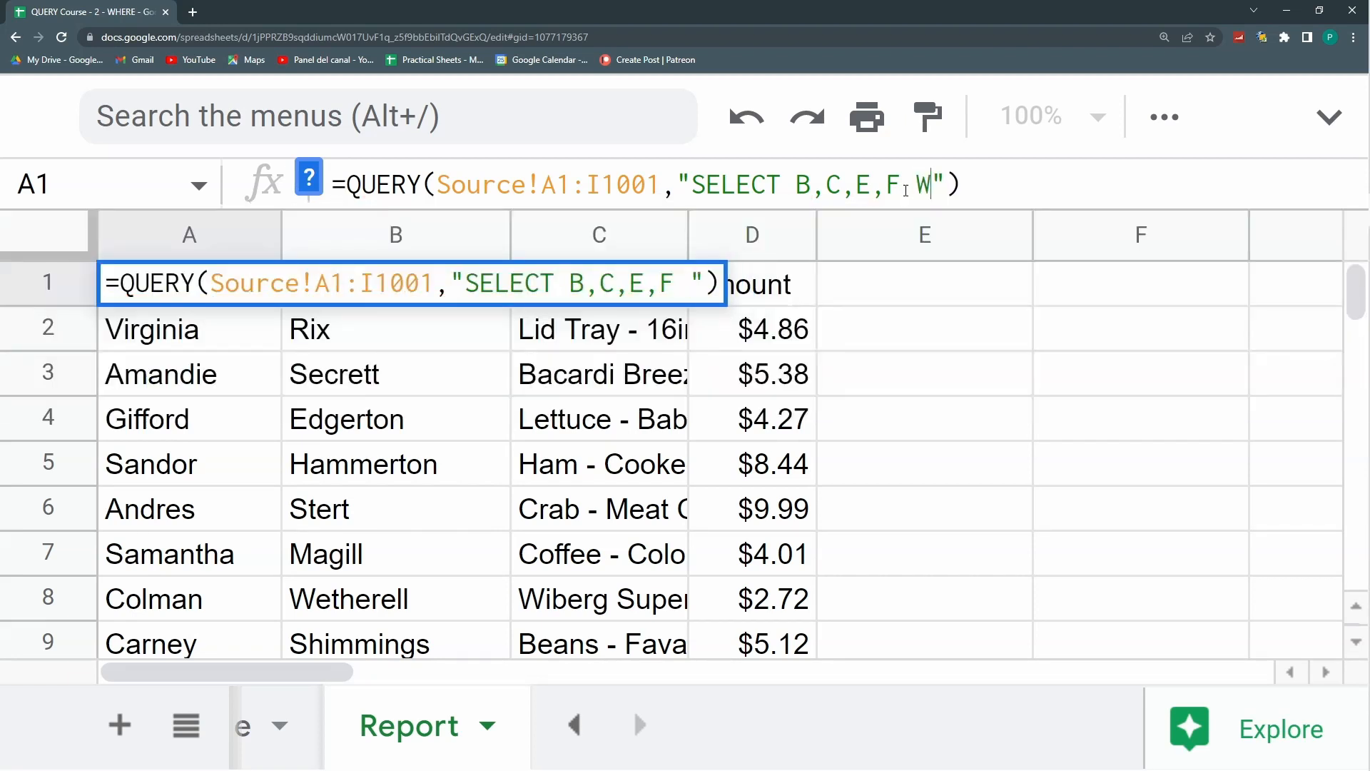
text(HERE)
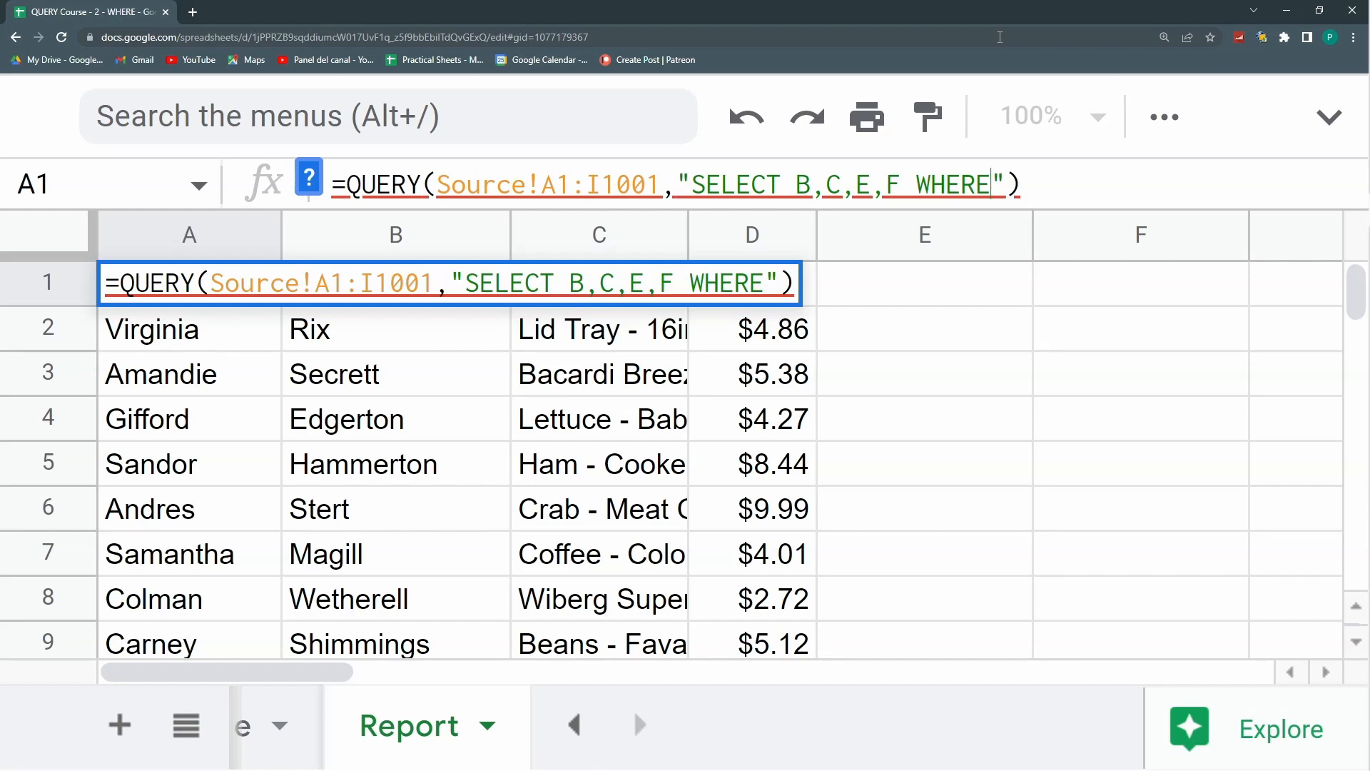
key(BackSpace)
text(E )
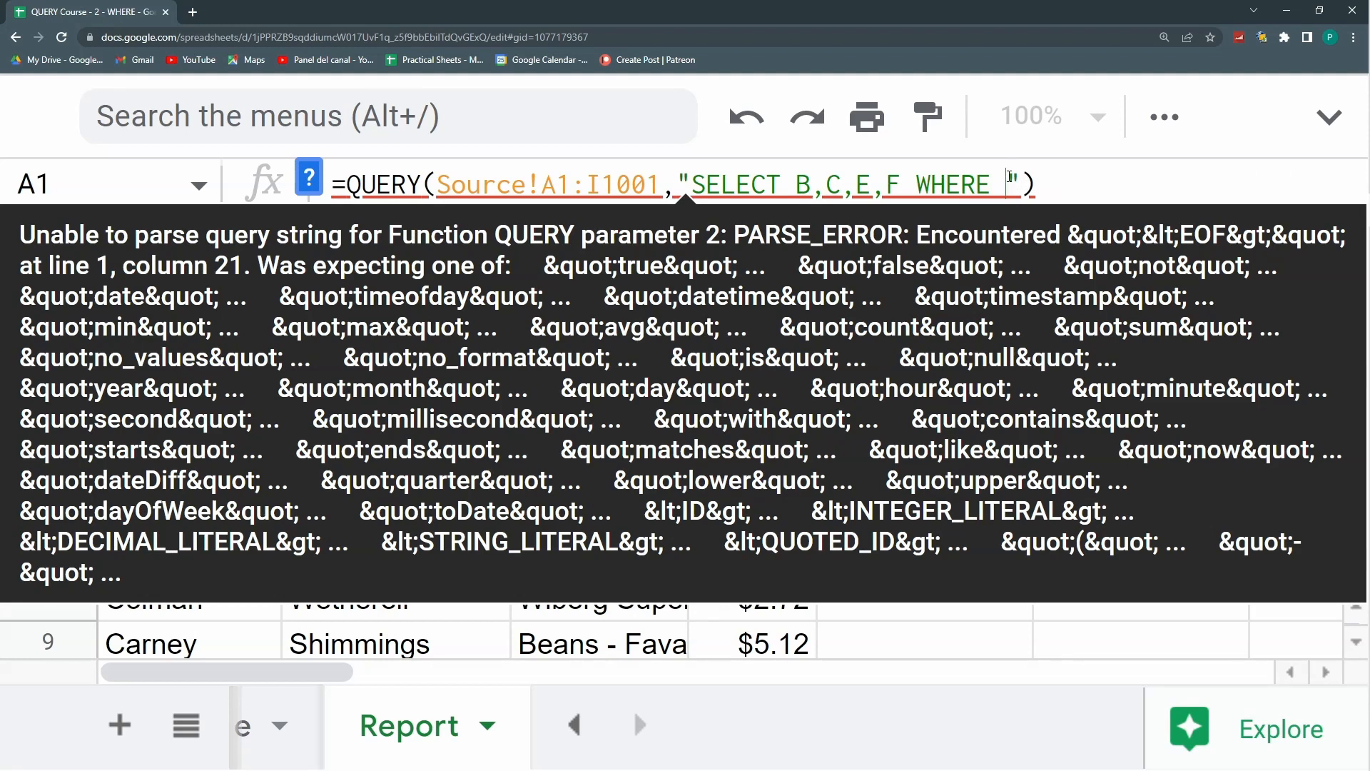
text(1=1)
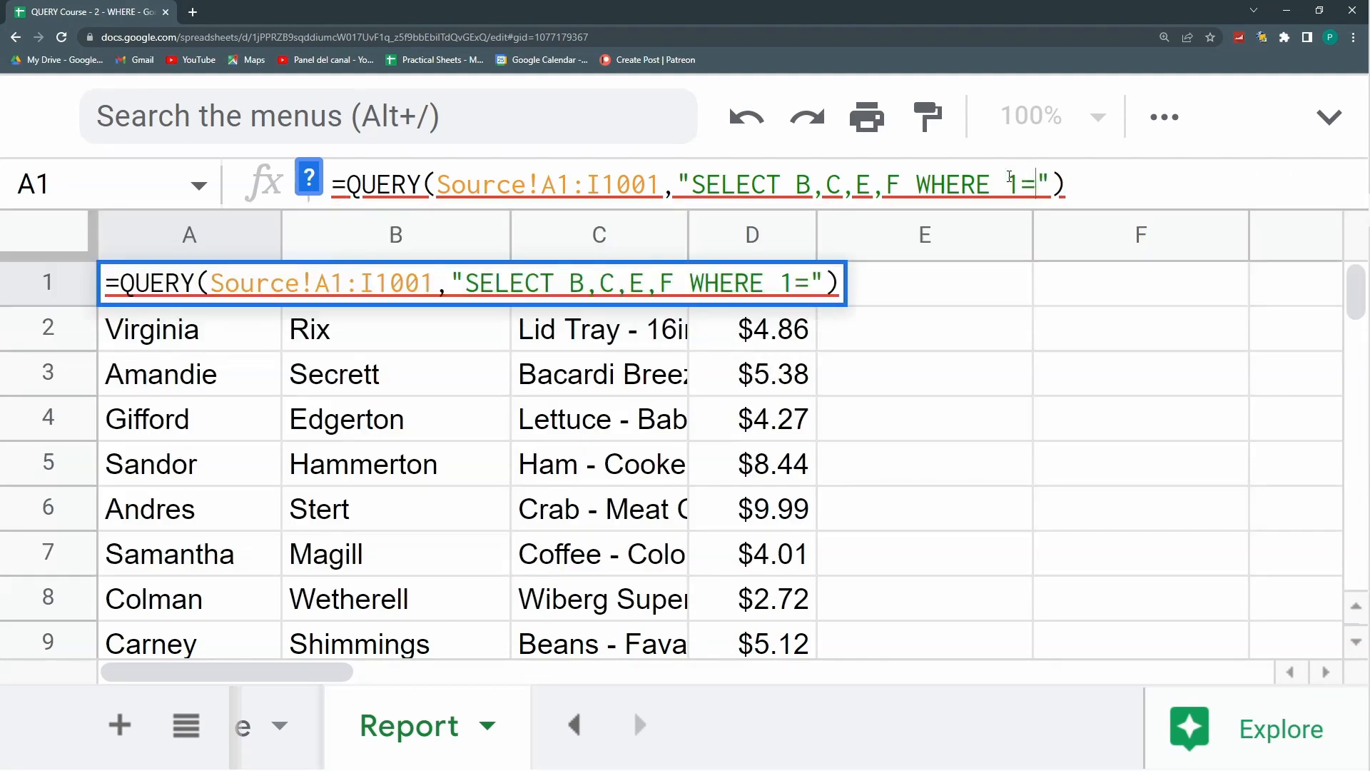
key(Return)
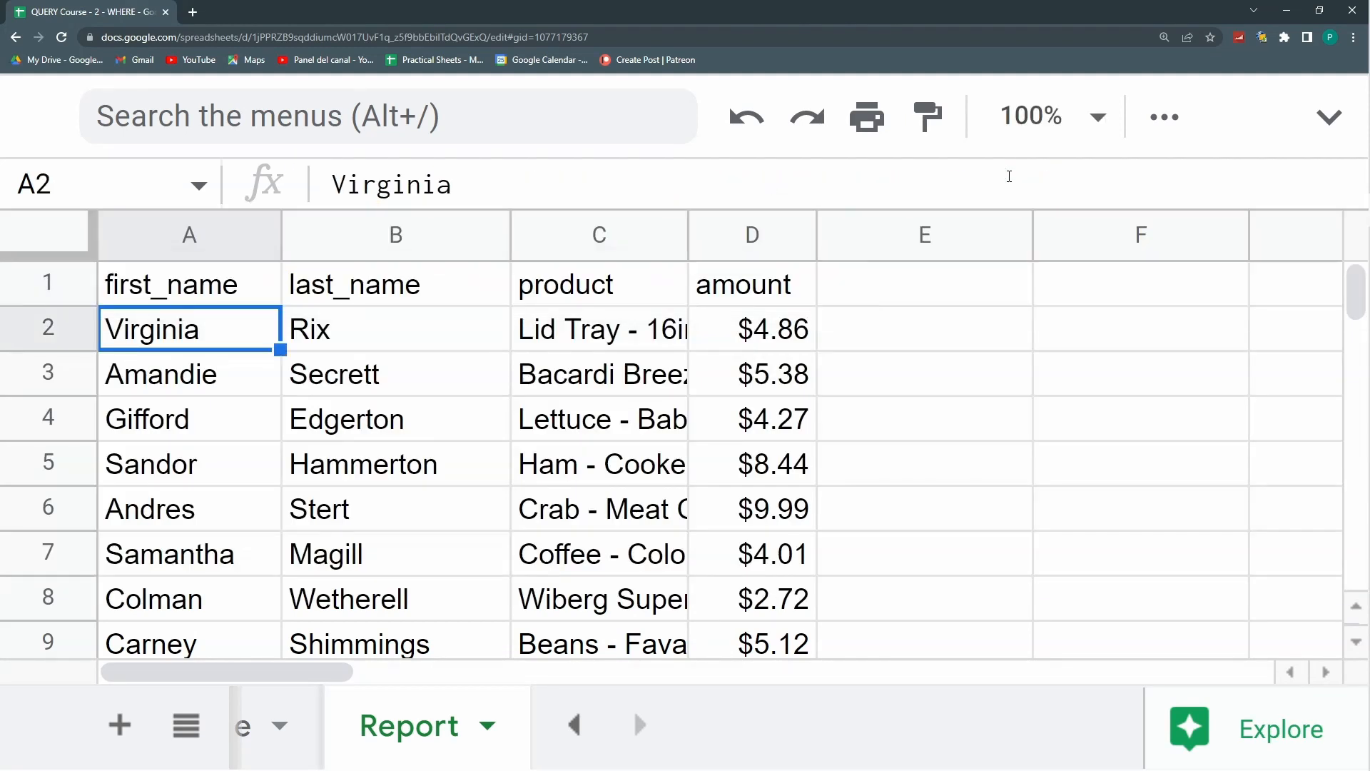
key(Up)
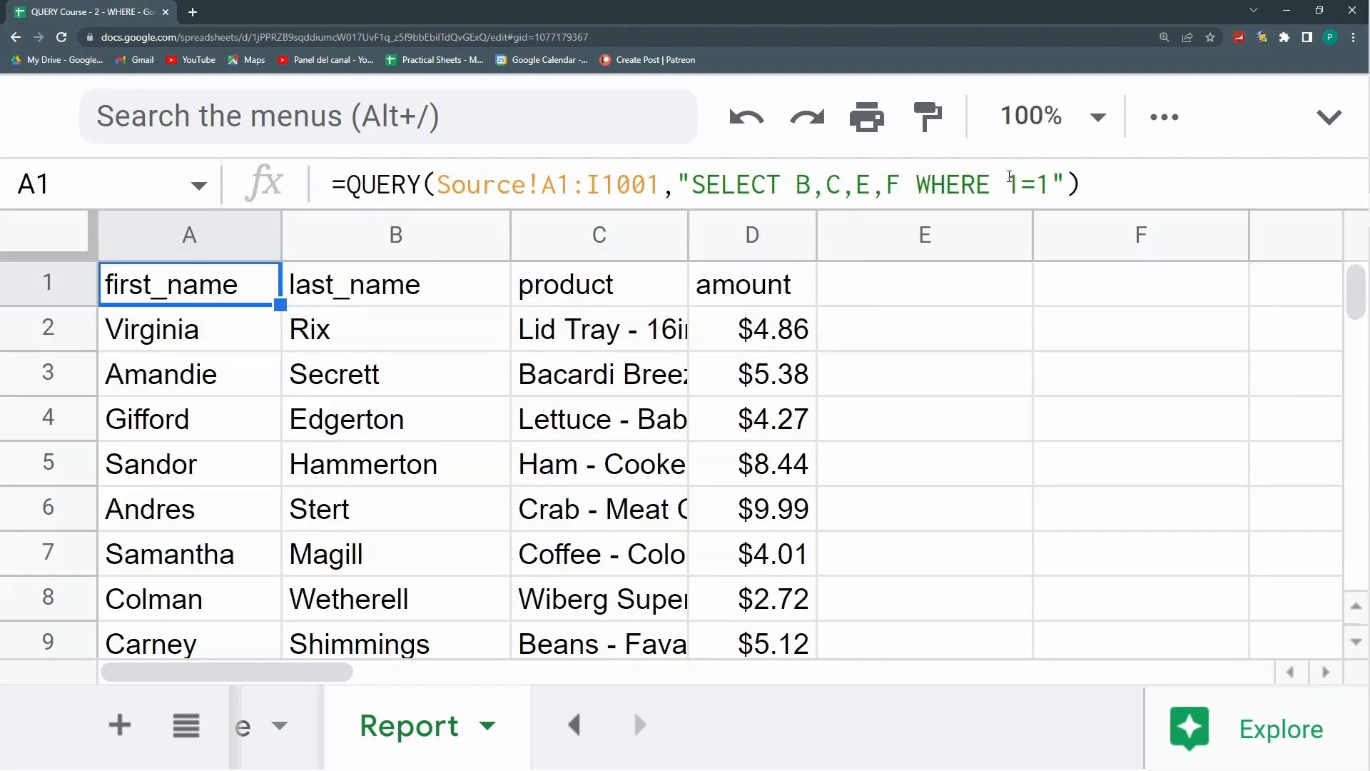
drag(1057, 183, 917, 184)
click(1045, 185)
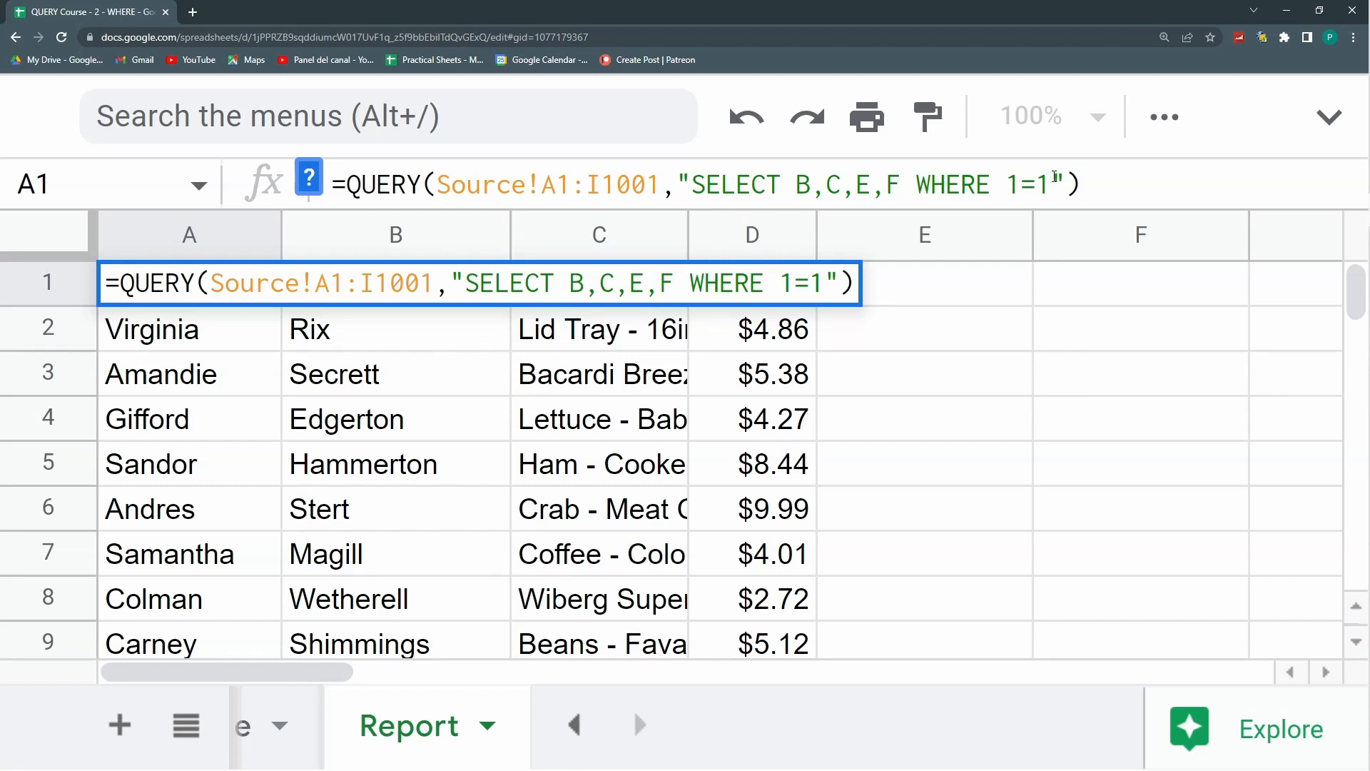
double_click(1033, 186)
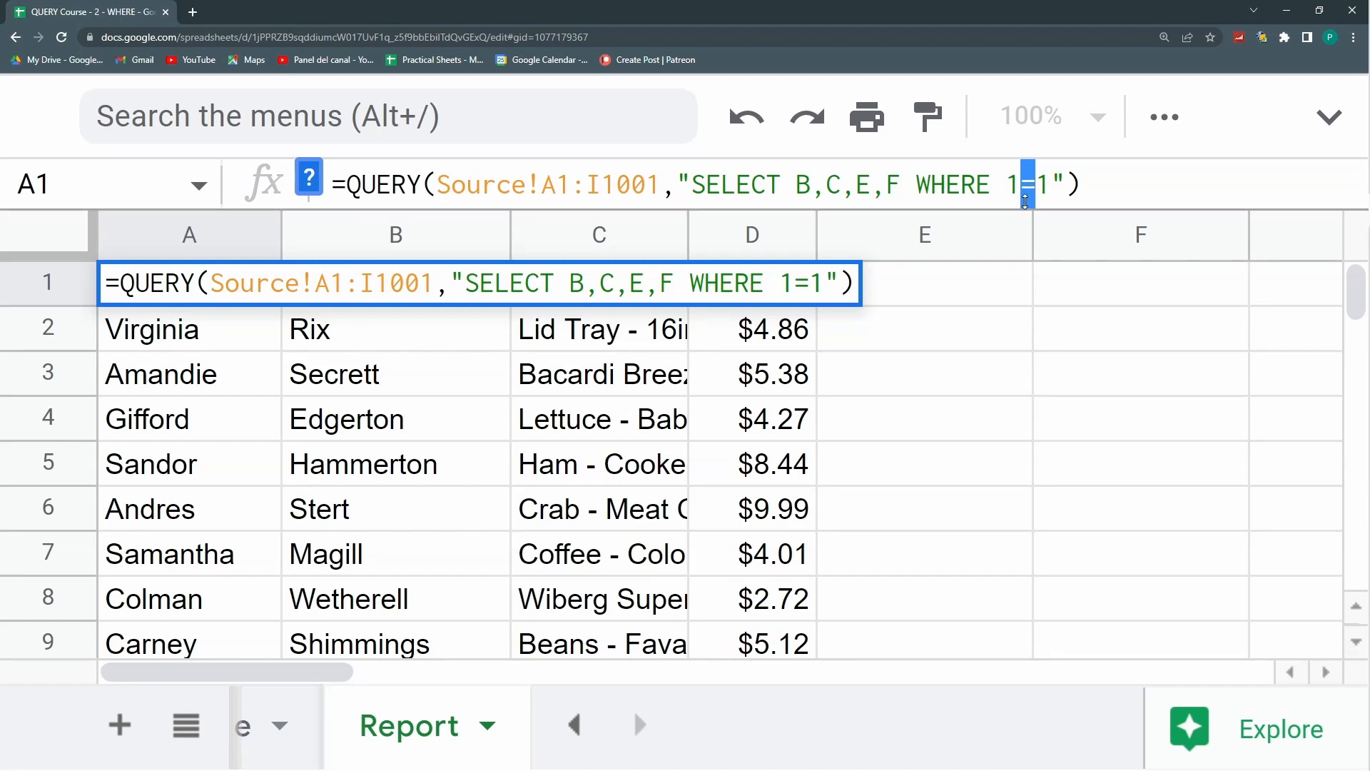
click(1041, 185)
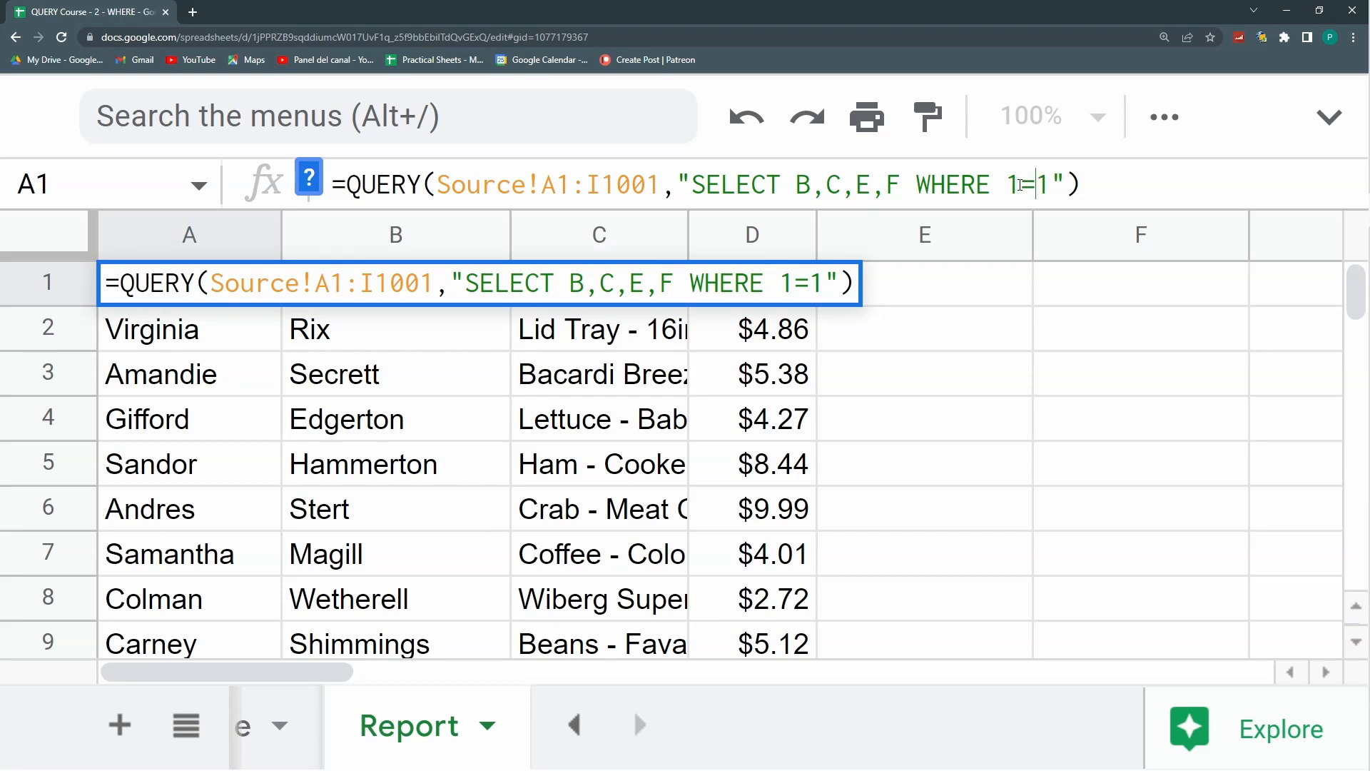
drag(1020, 185, 1007, 185)
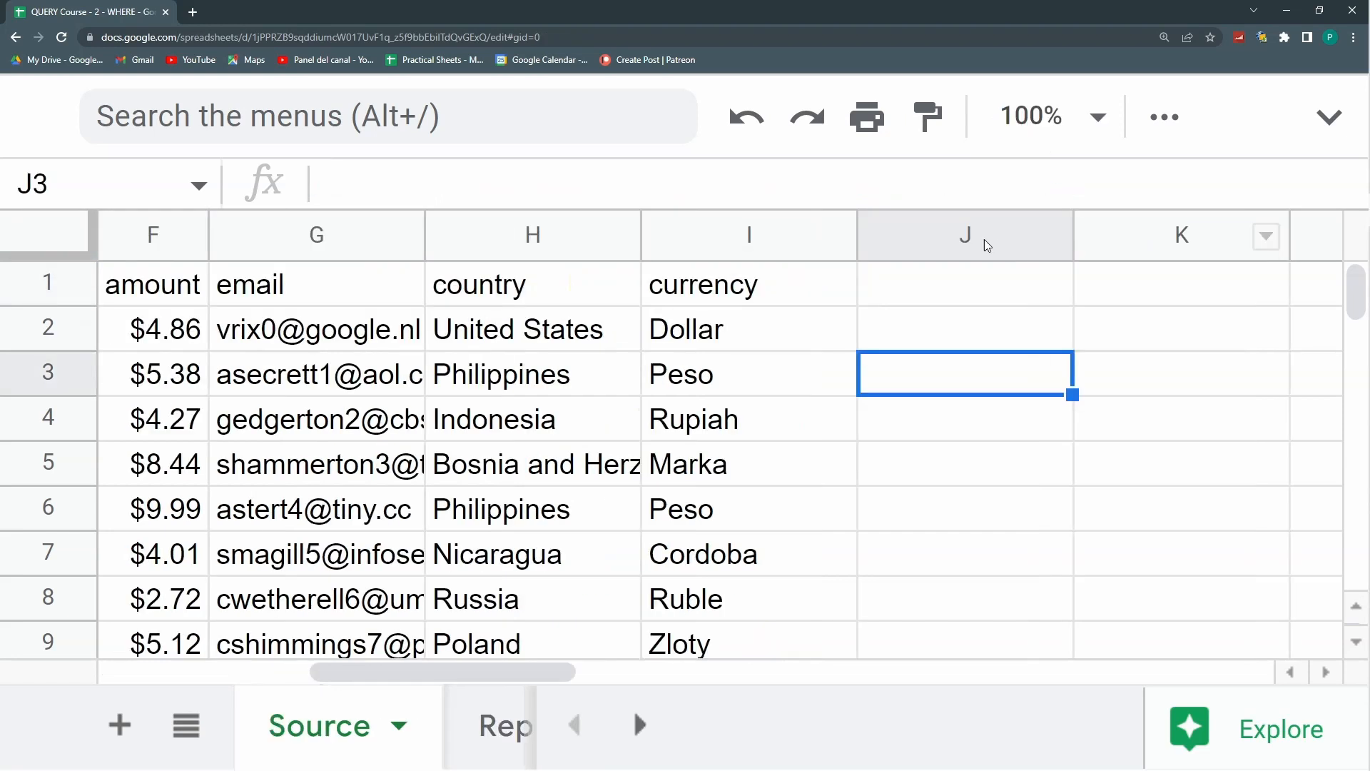
Step: Insert a column after currency on the Source sheet and give it the header Qty in J1
click(723, 239)
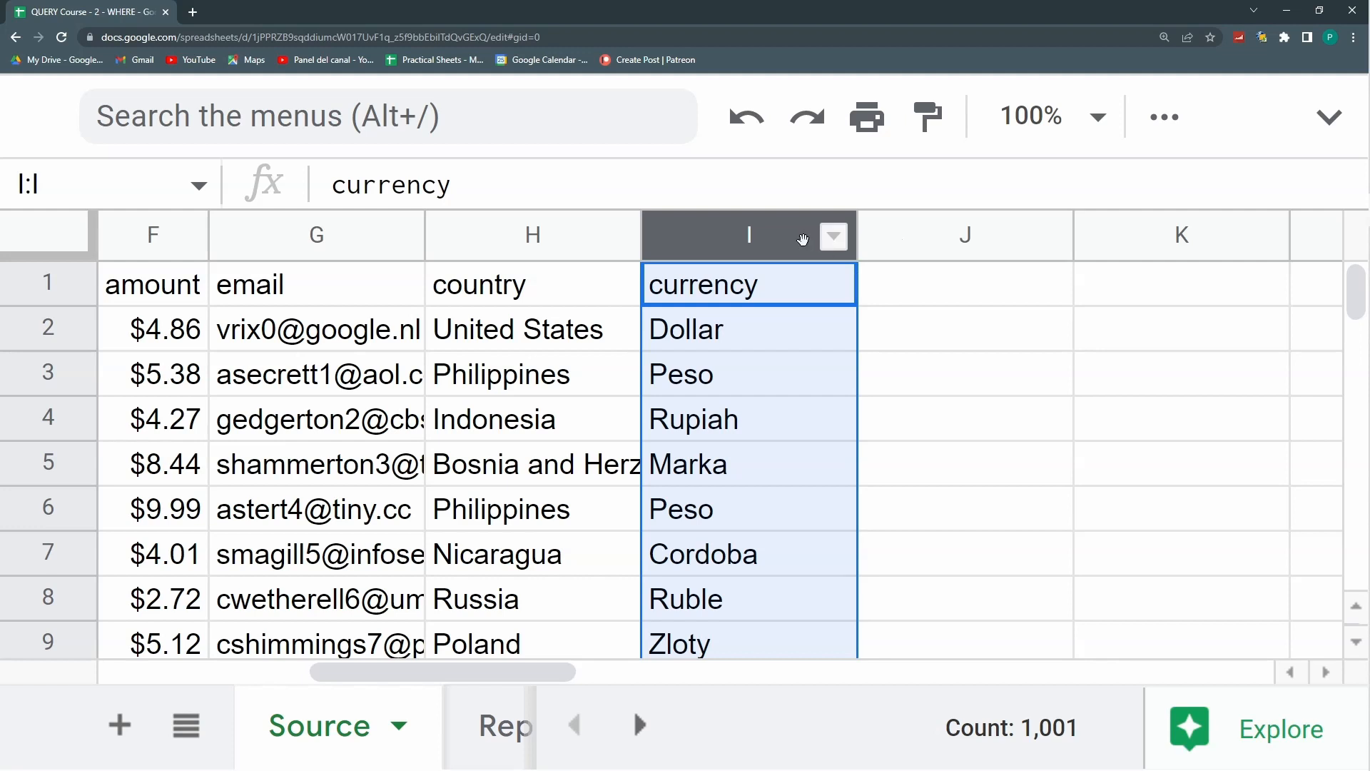
right_click(854, 290)
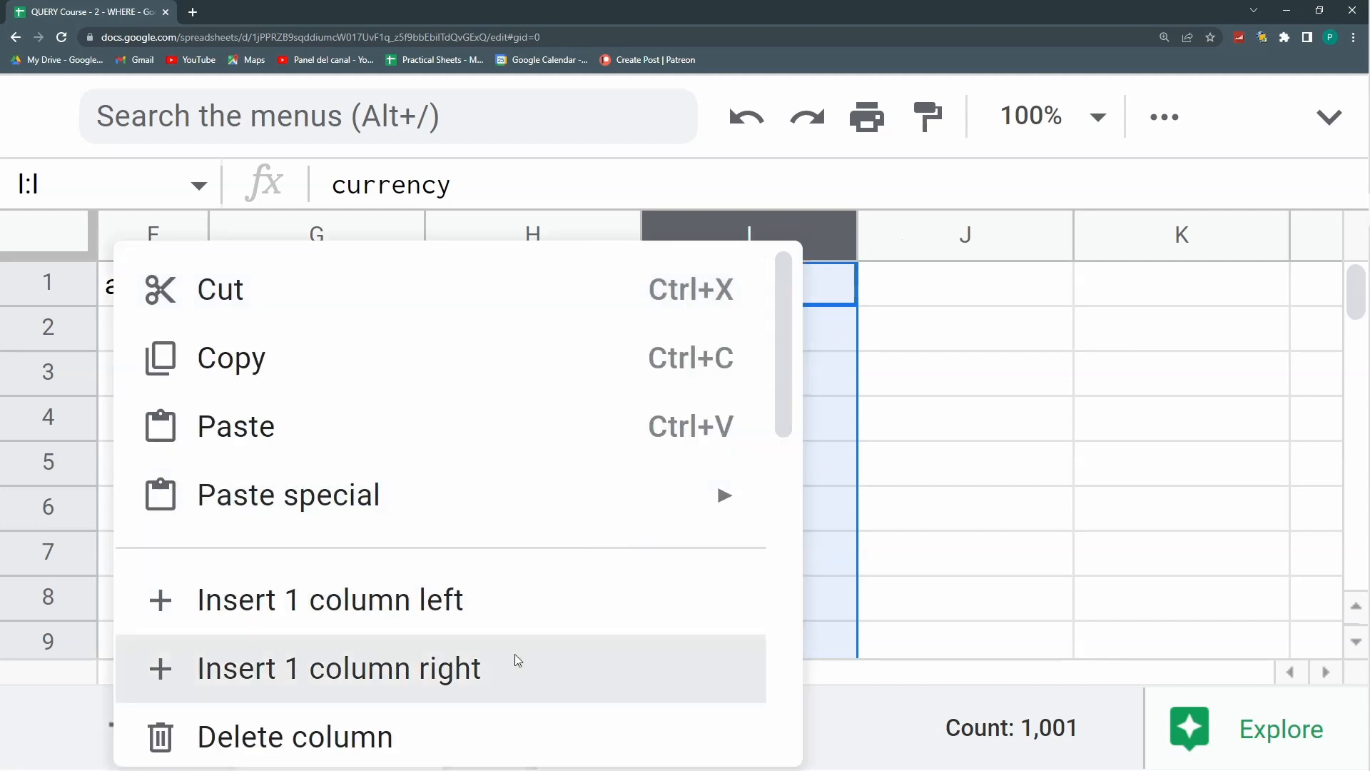
click(515, 658)
click(882, 284)
text(Qty)
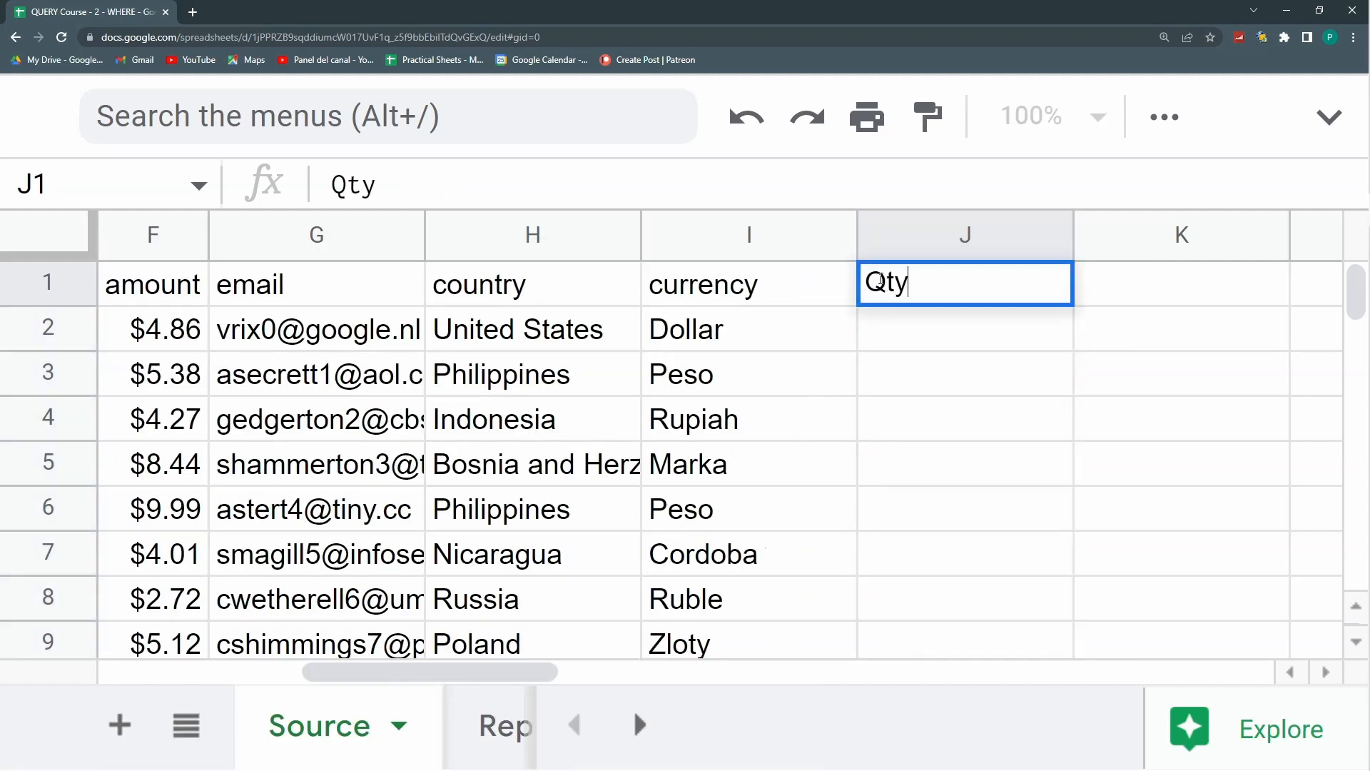
key(Return)
Step: Enter =RANDBETWEEN(1,10) in J2 and fill the formula down the Qty column
text(=ran)
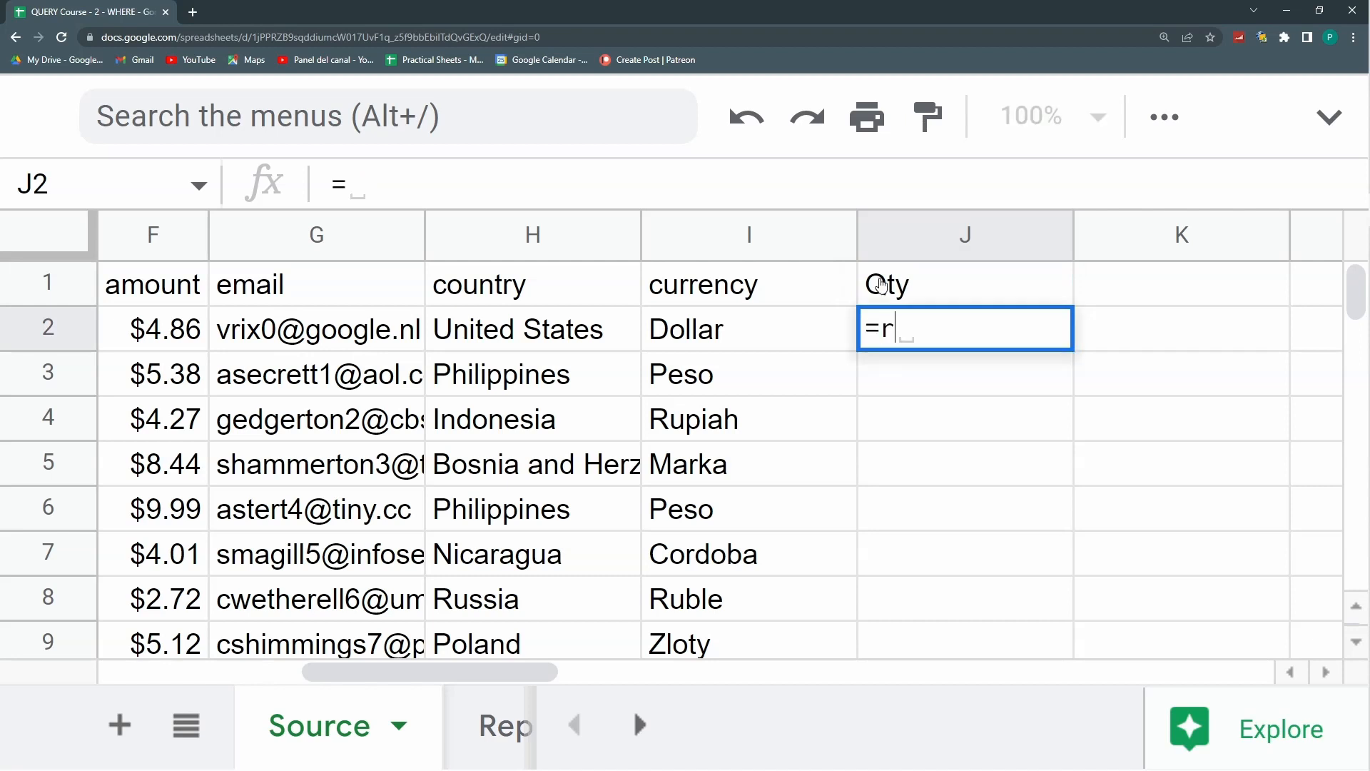
key(Down)
key(Down)
key(Down)
key(Down)
key(Down)
key(Tab)
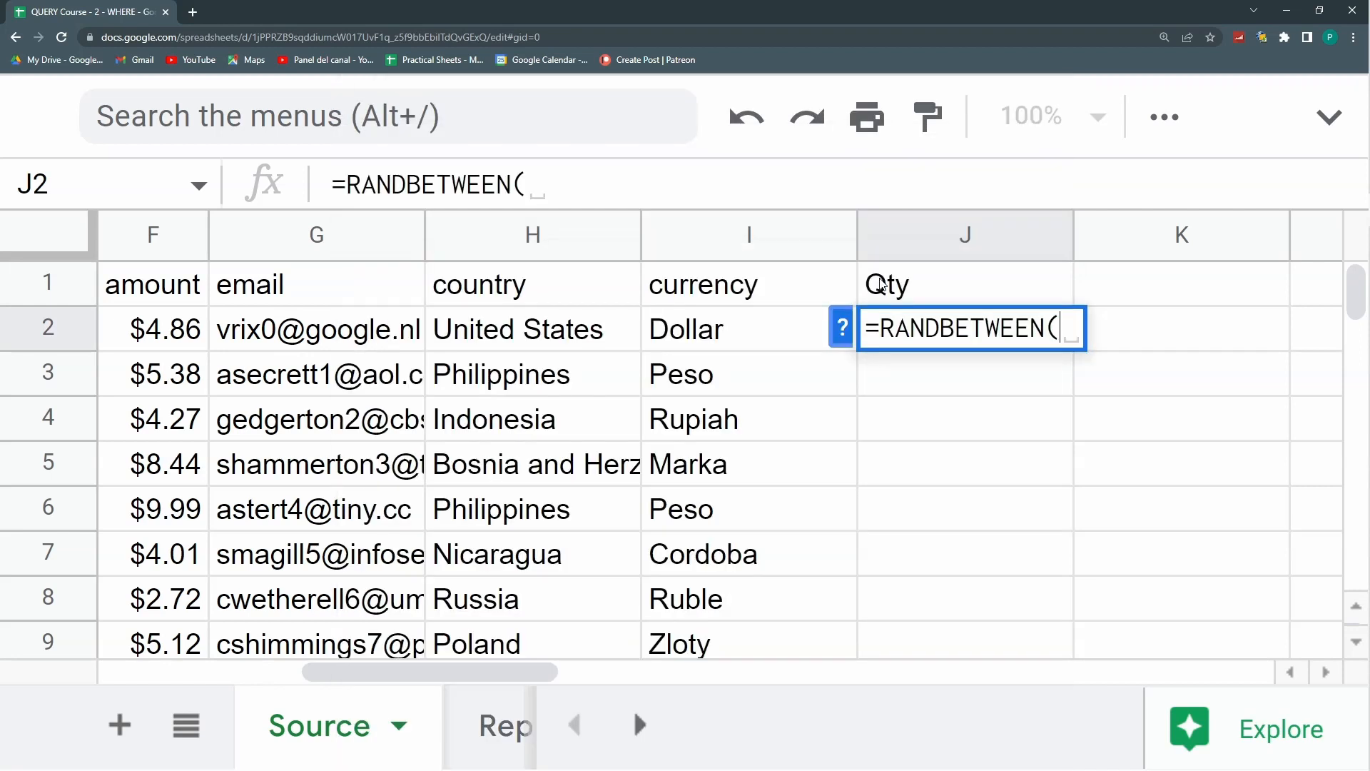
text(1;10)
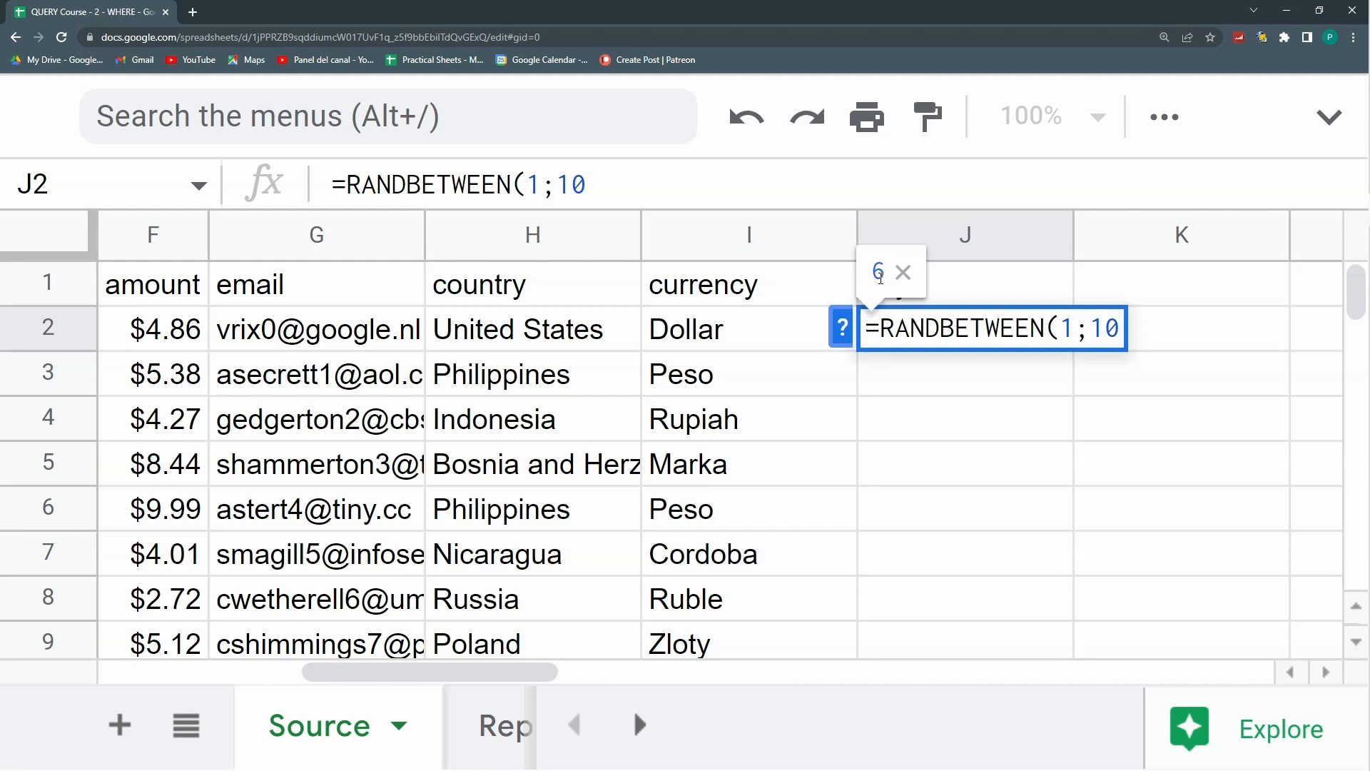
key(Return)
click(372, 649)
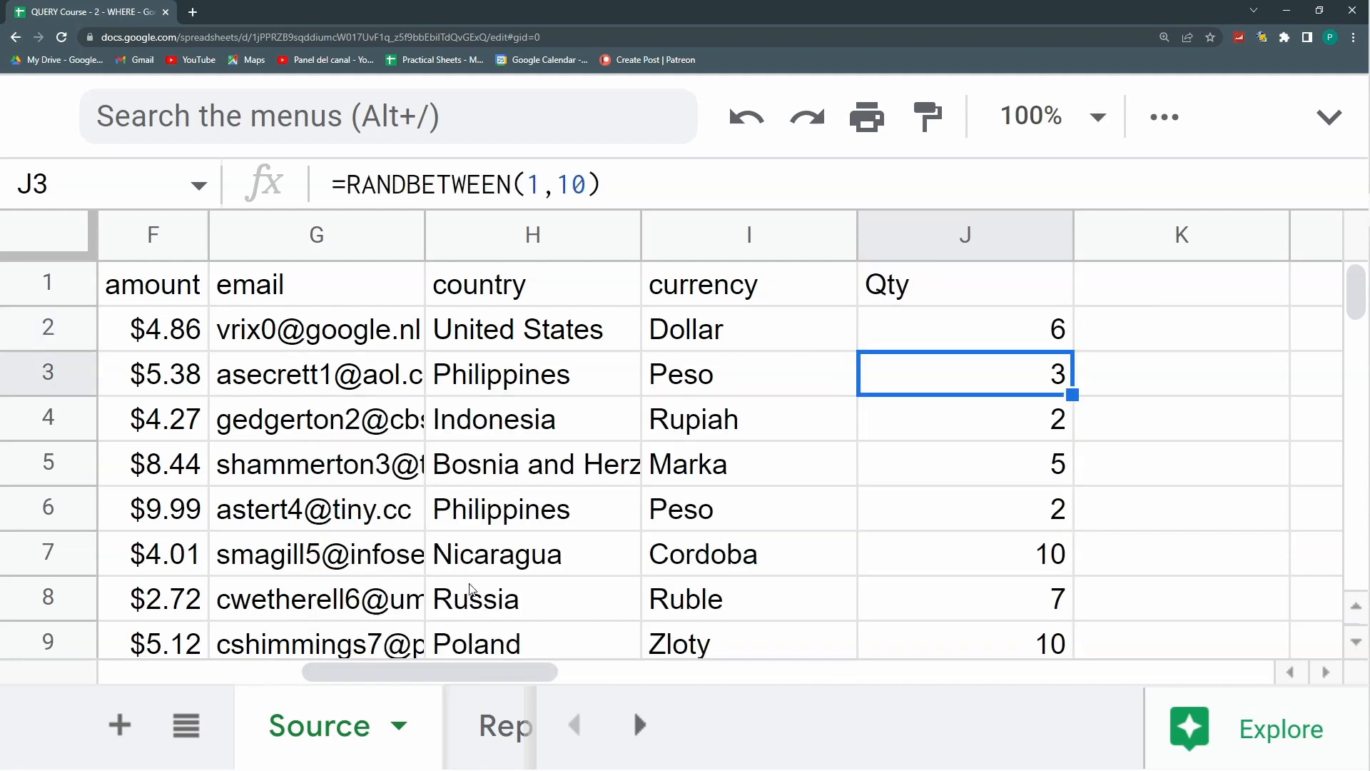
Step: Extend the Report query's source range to Source!A1:J1001, add column J to the SELECT list and enter the formula
click(508, 727)
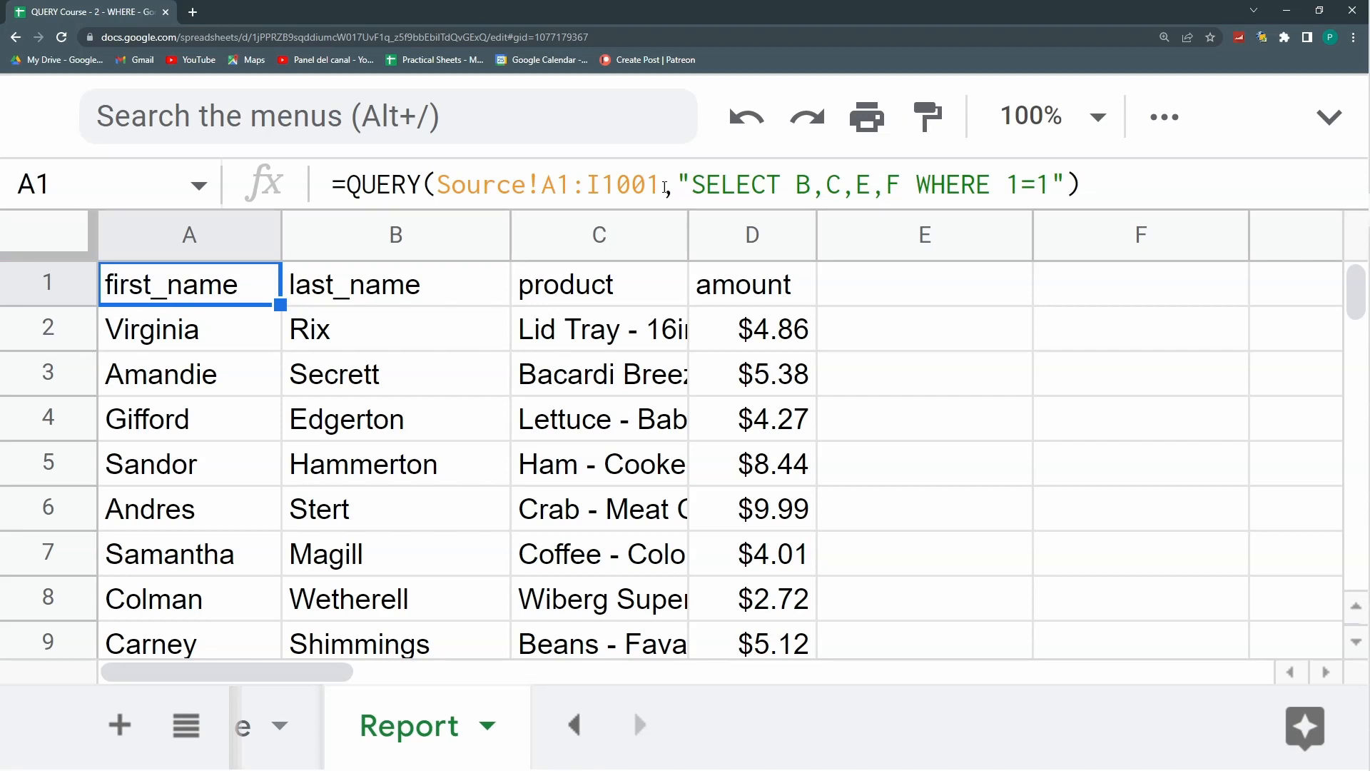
click(607, 184)
key(BackSpace)
text(J)
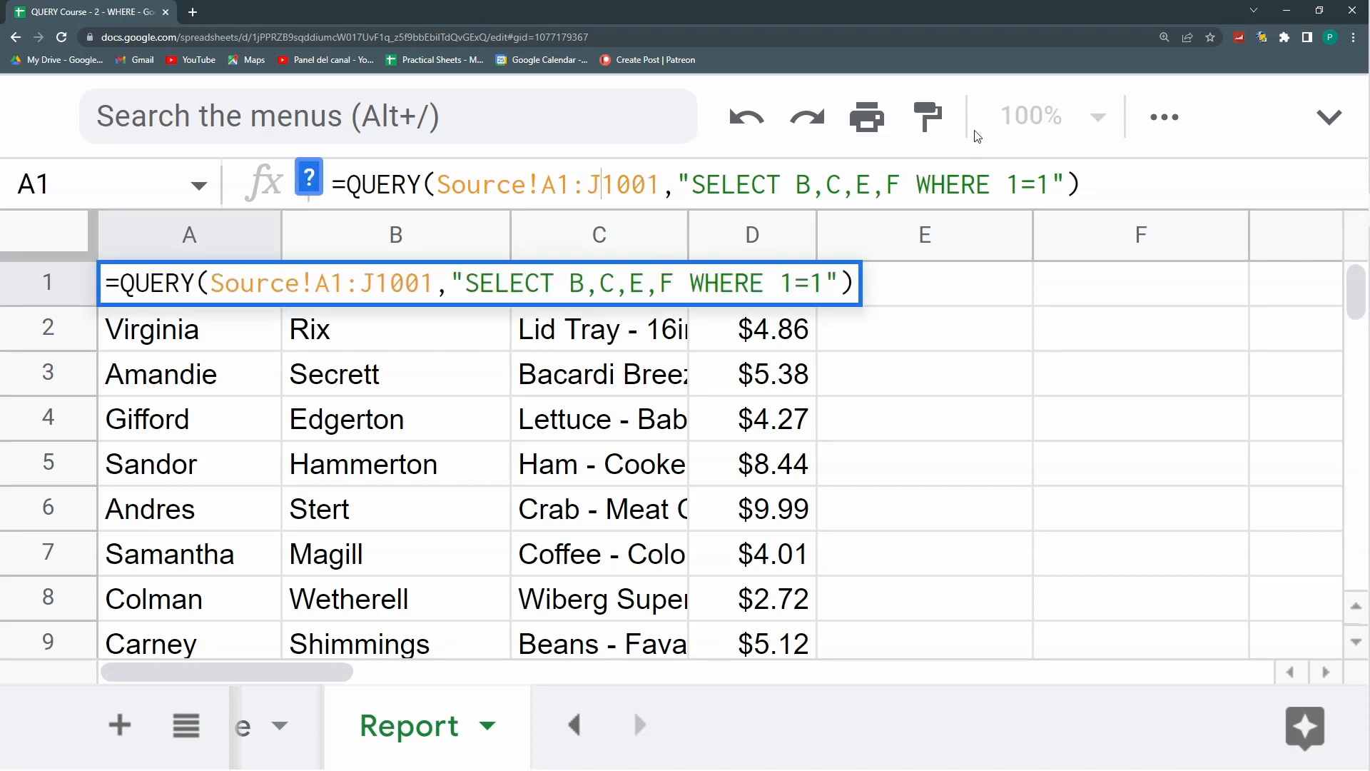
click(905, 190)
text(,J)
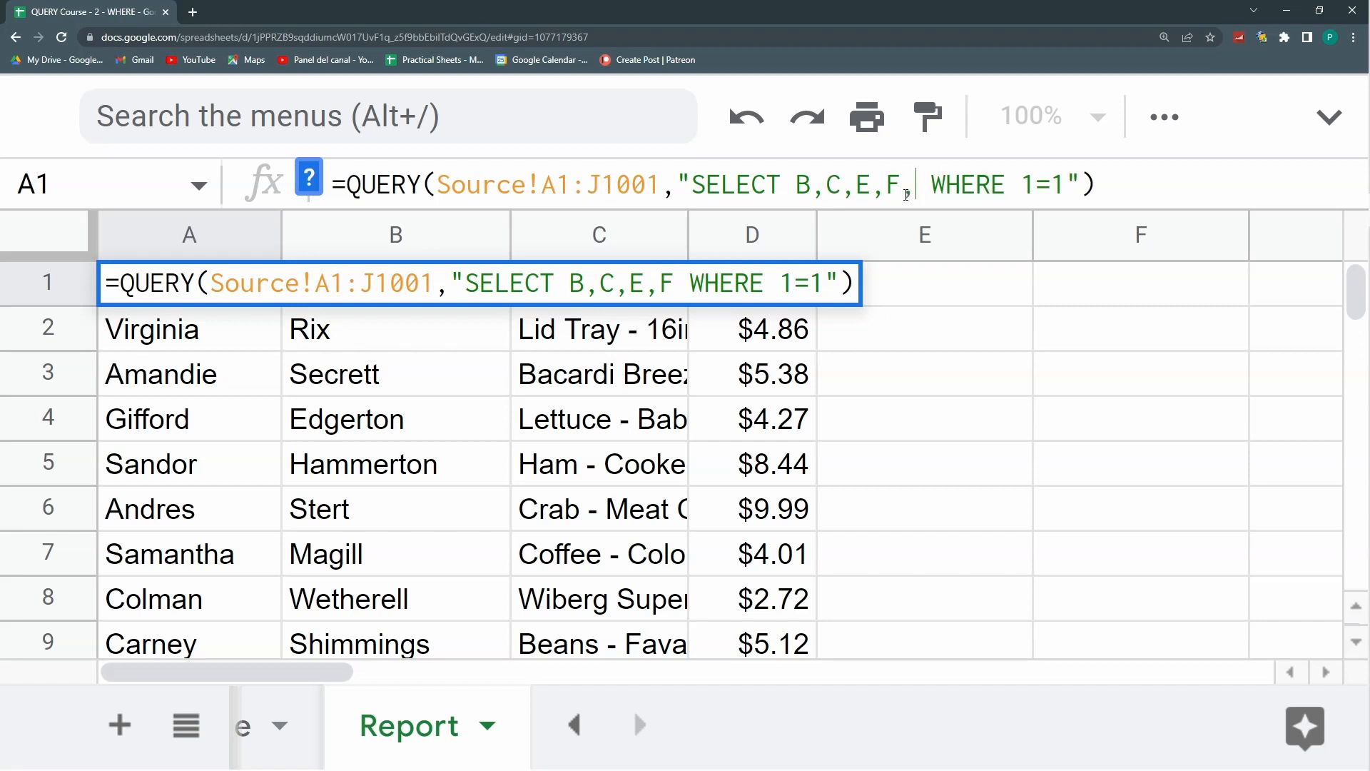
key(Return)
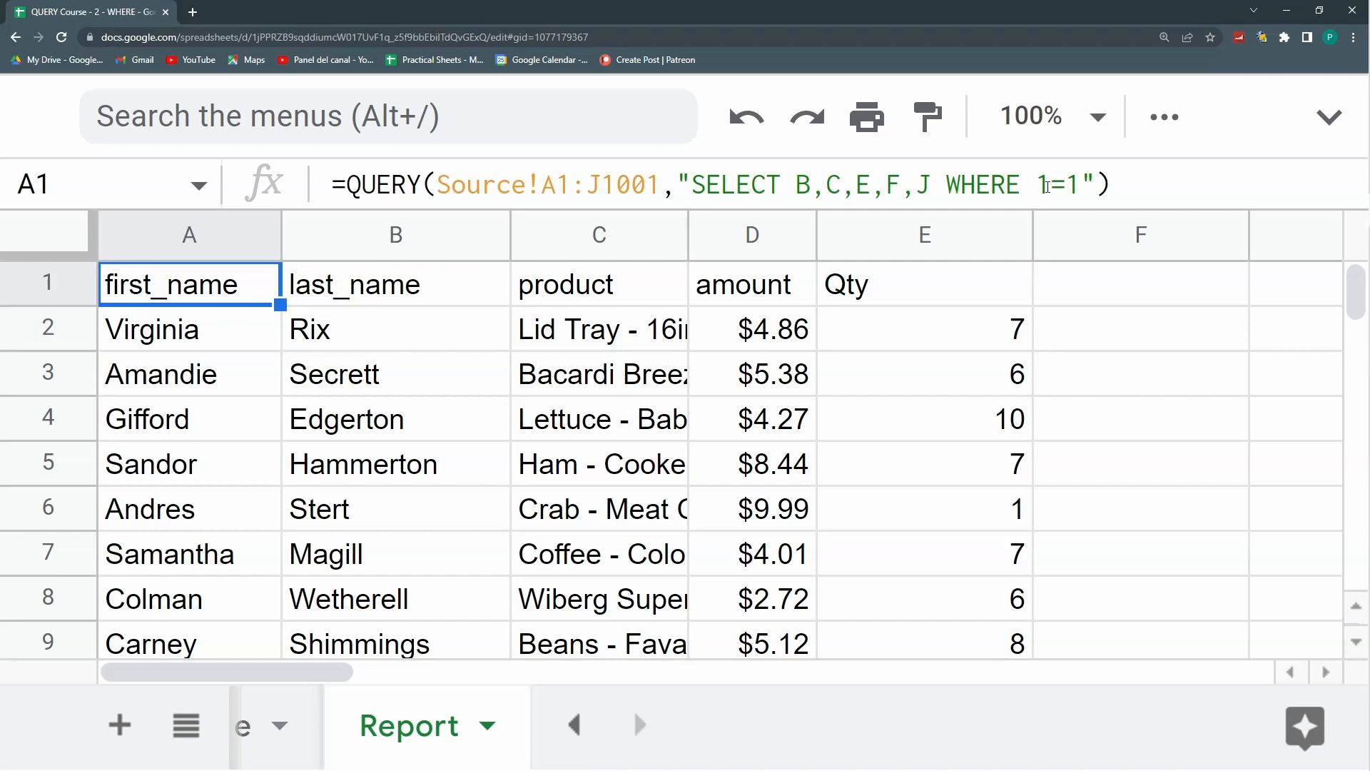
Step: Change the query's WHERE condition to J=1, enter the formula and check the filtered rows
click(1050, 187)
key(BackSpace)
text(J)
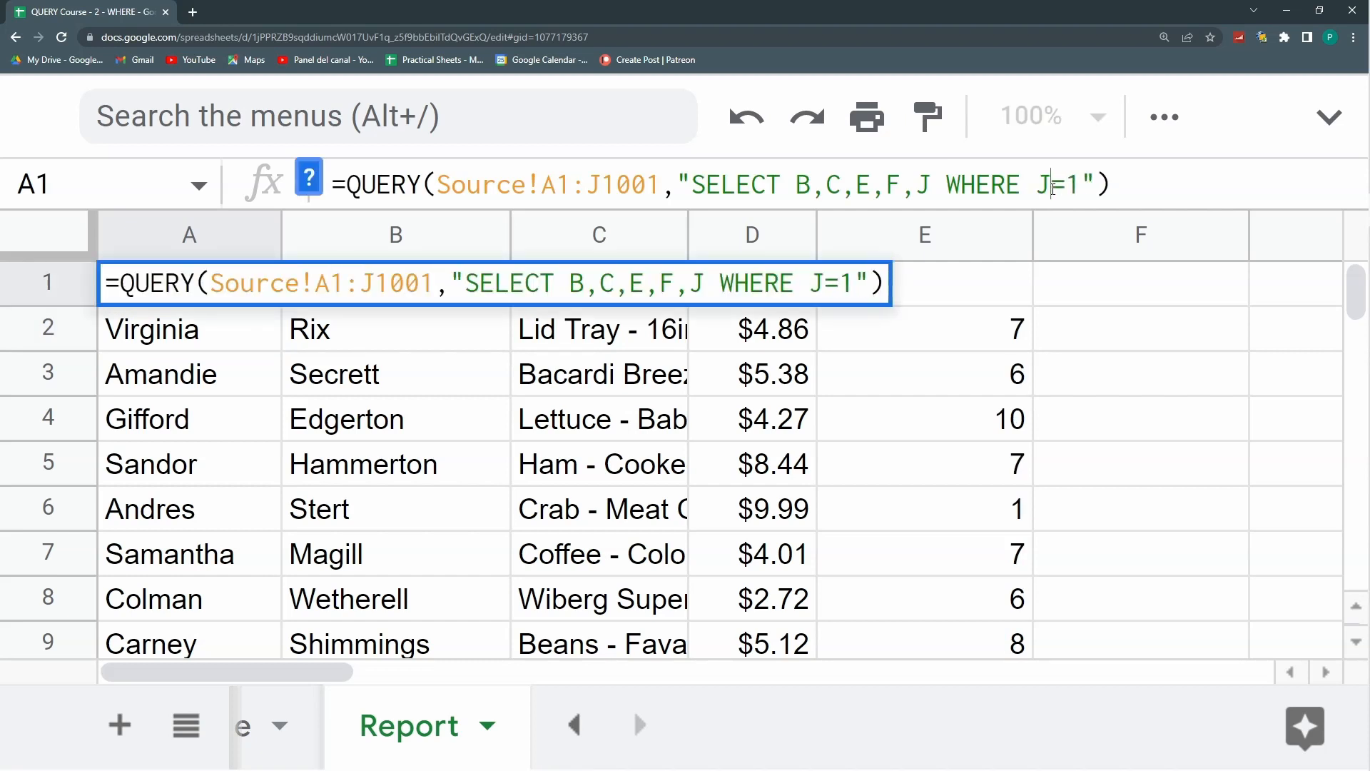
key(Return)
key(Up)
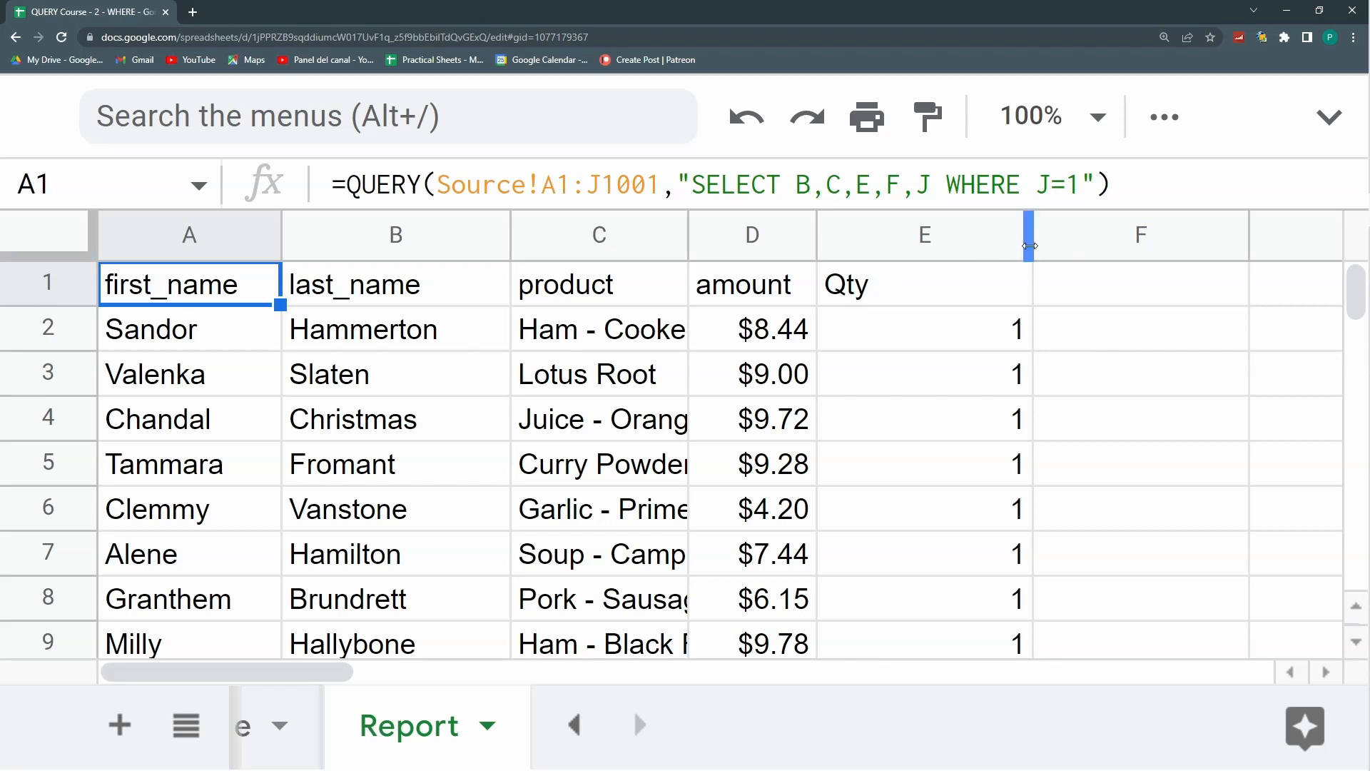
drag(193, 341, 896, 347)
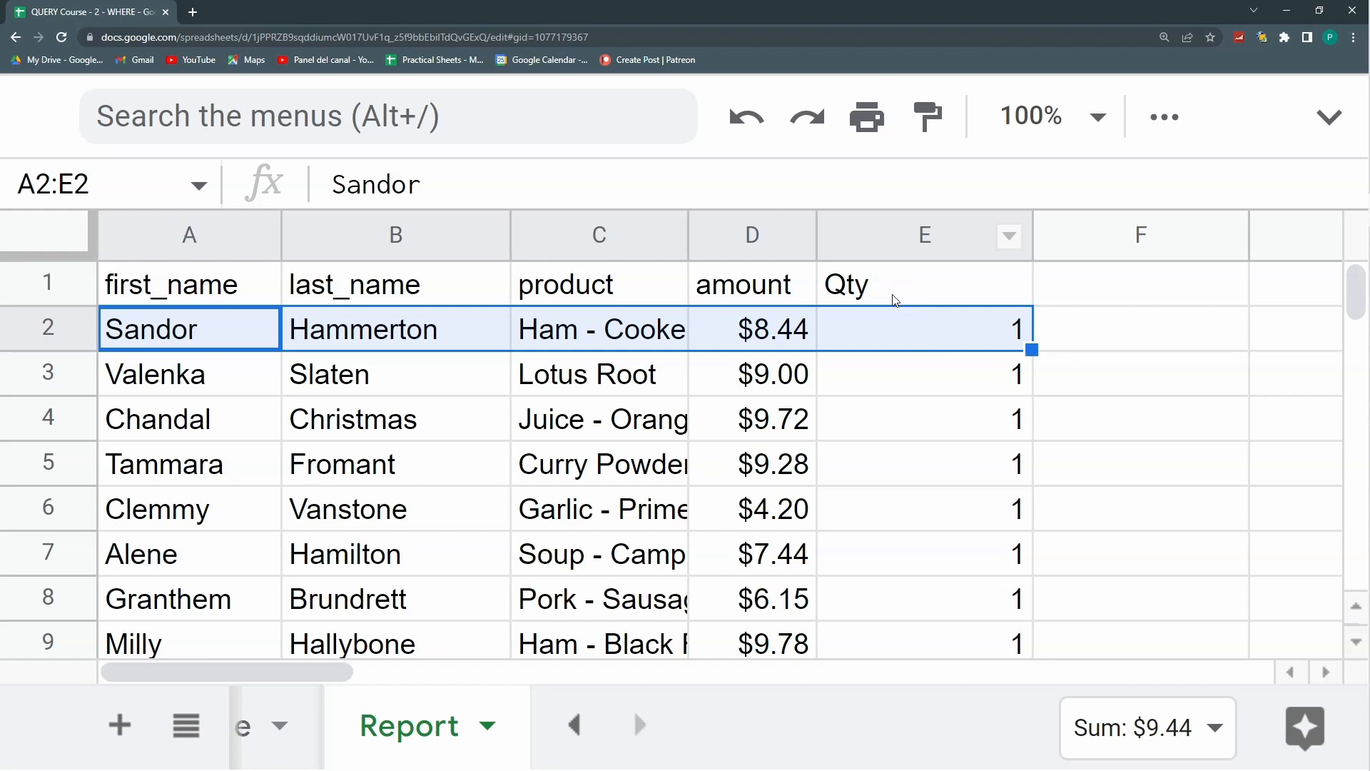
click(935, 339)
click(933, 380)
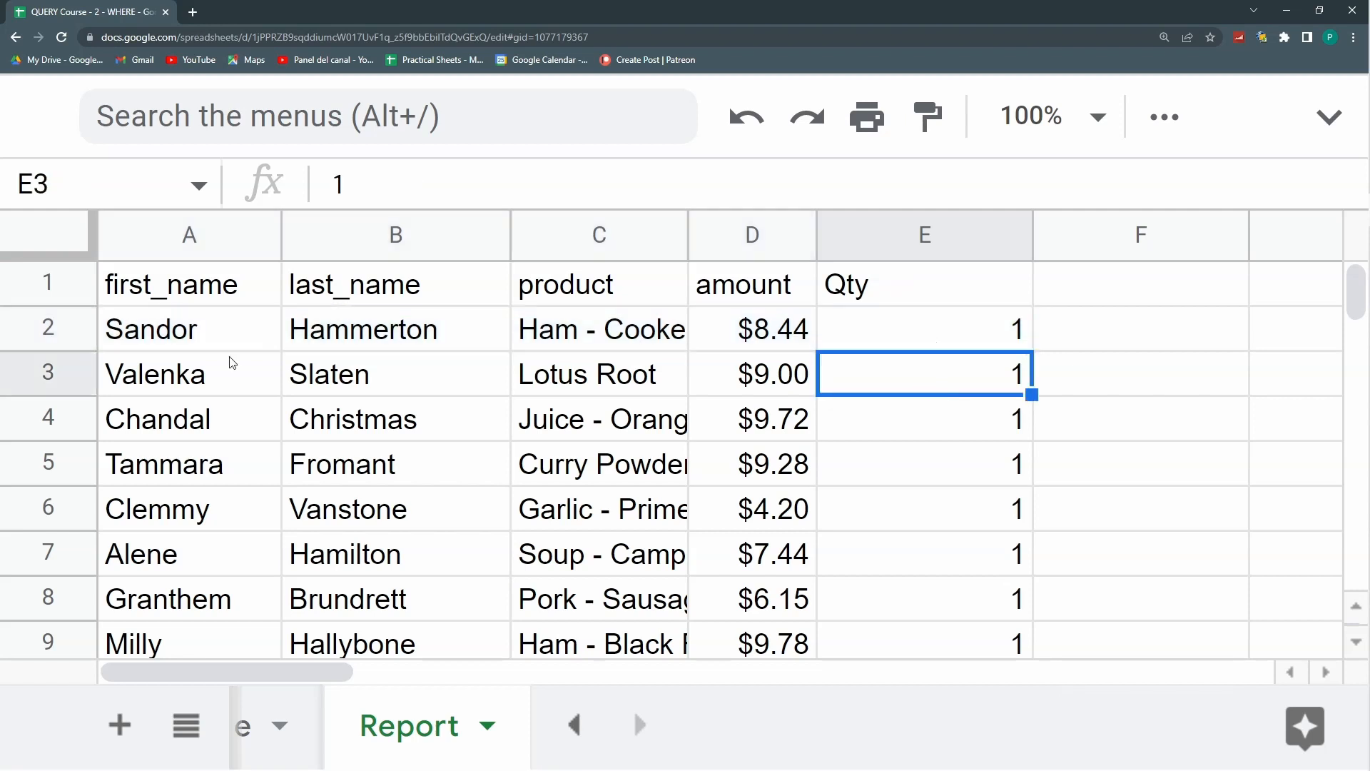
Step: Change the WHERE condition in Report cell A1 to J=2 and enter the formula
click(200, 287)
click(1068, 185)
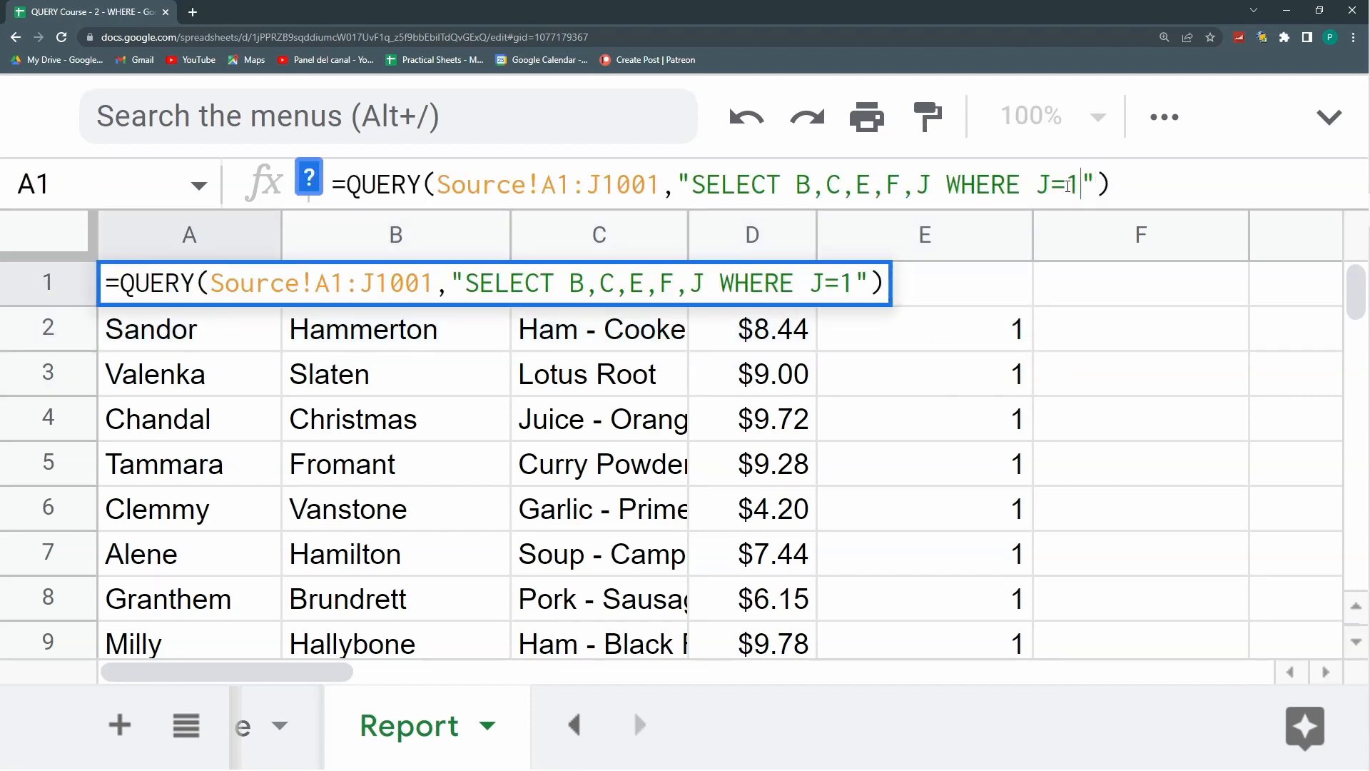
key(BackSpace)
text(2)
key(Return)
key(Up)
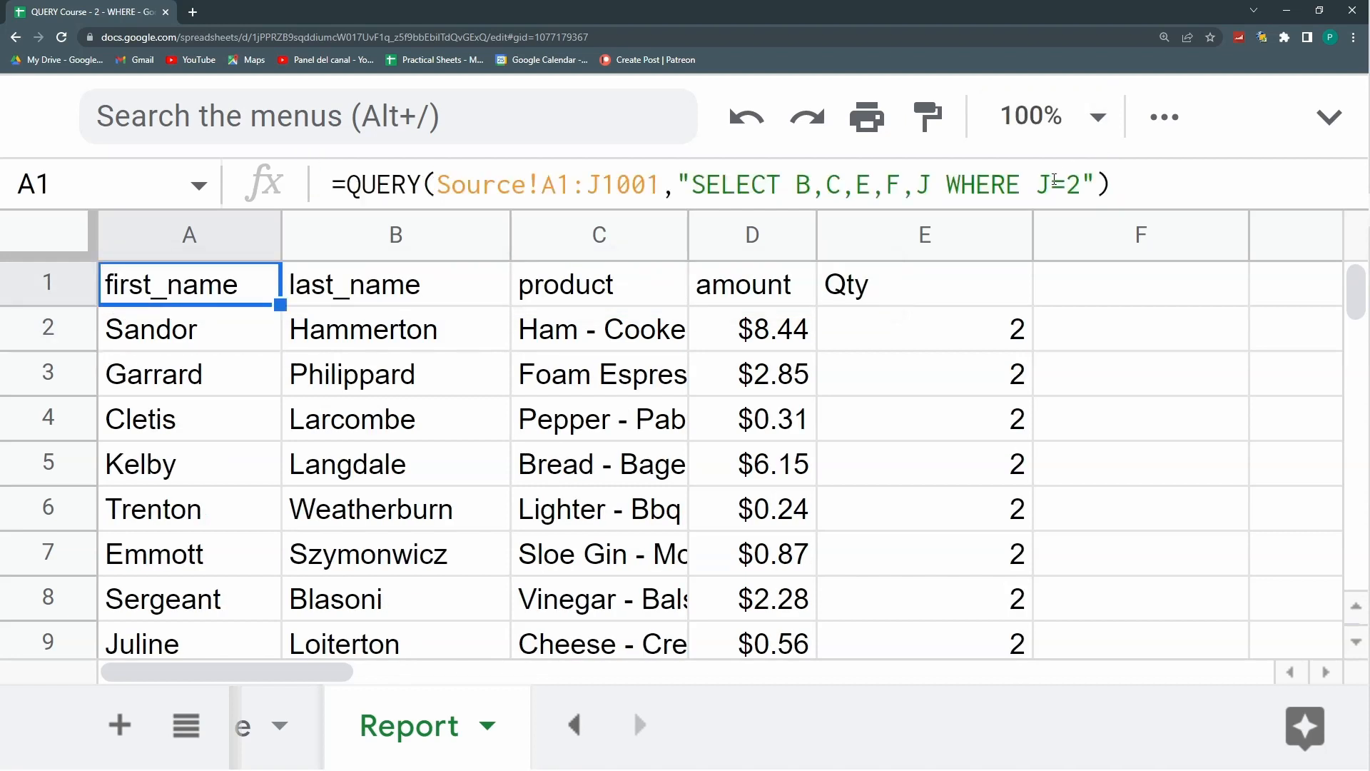
Step: Change the WHERE condition to J>2 and enter the formula
click(1055, 181)
key(BackSpace)
text(>)
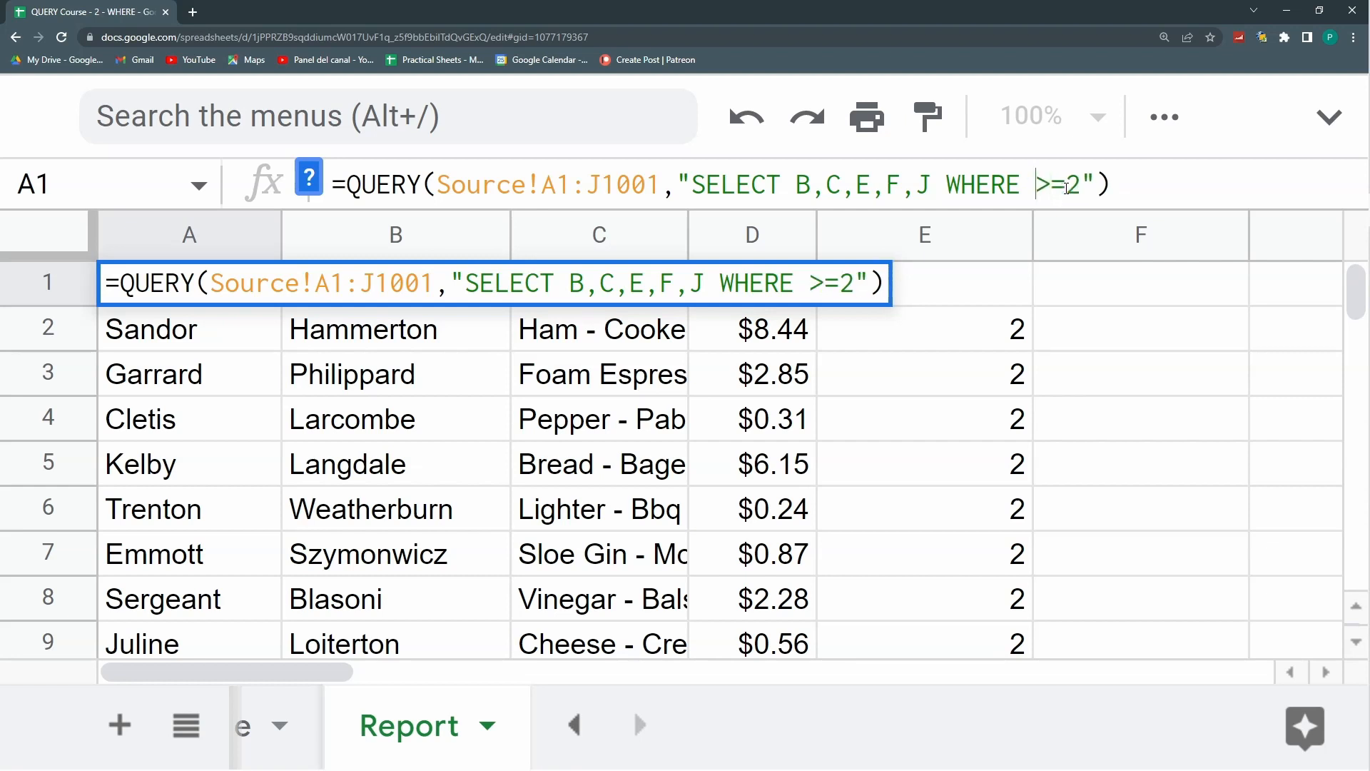
text(J)
key(Return)
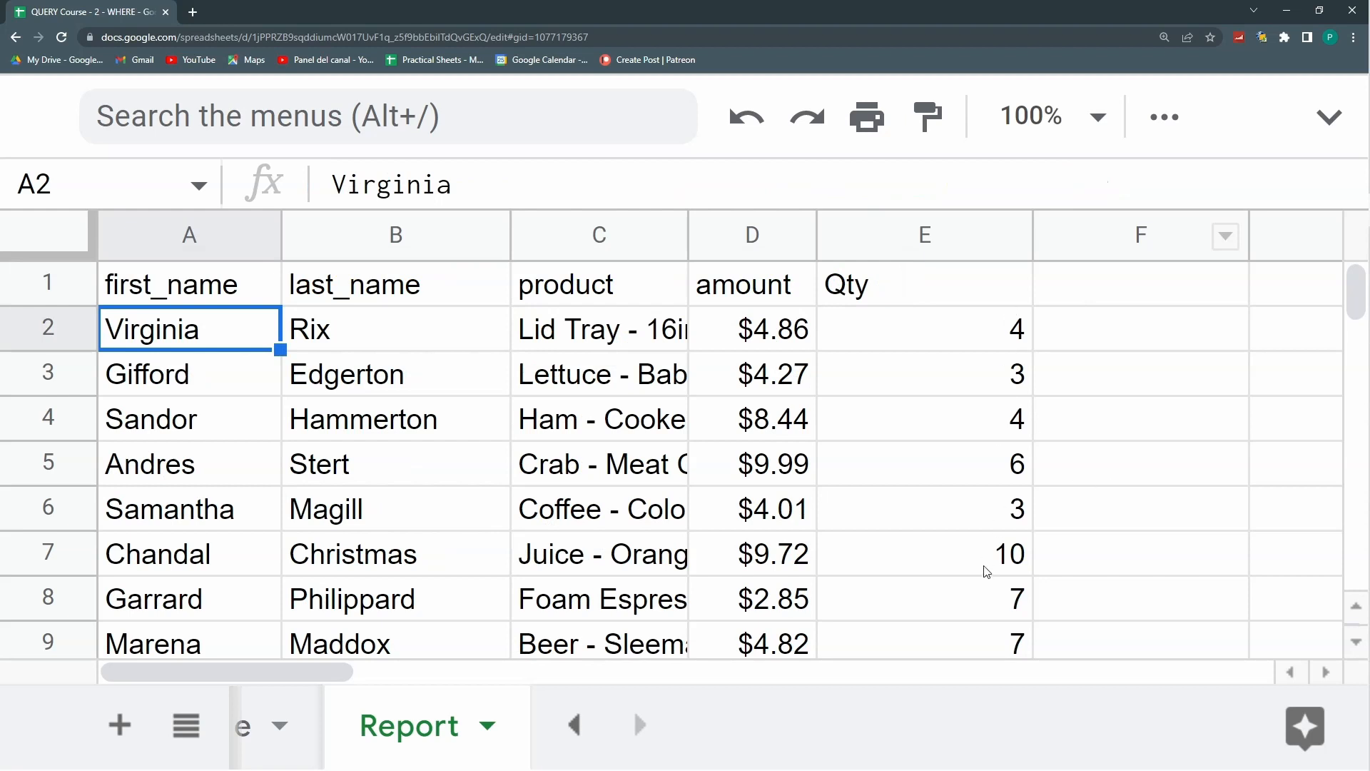
Step: Change the WHERE condition in Report cell A1 to J<2, enter the formula and look through the filtered rows
click(191, 303)
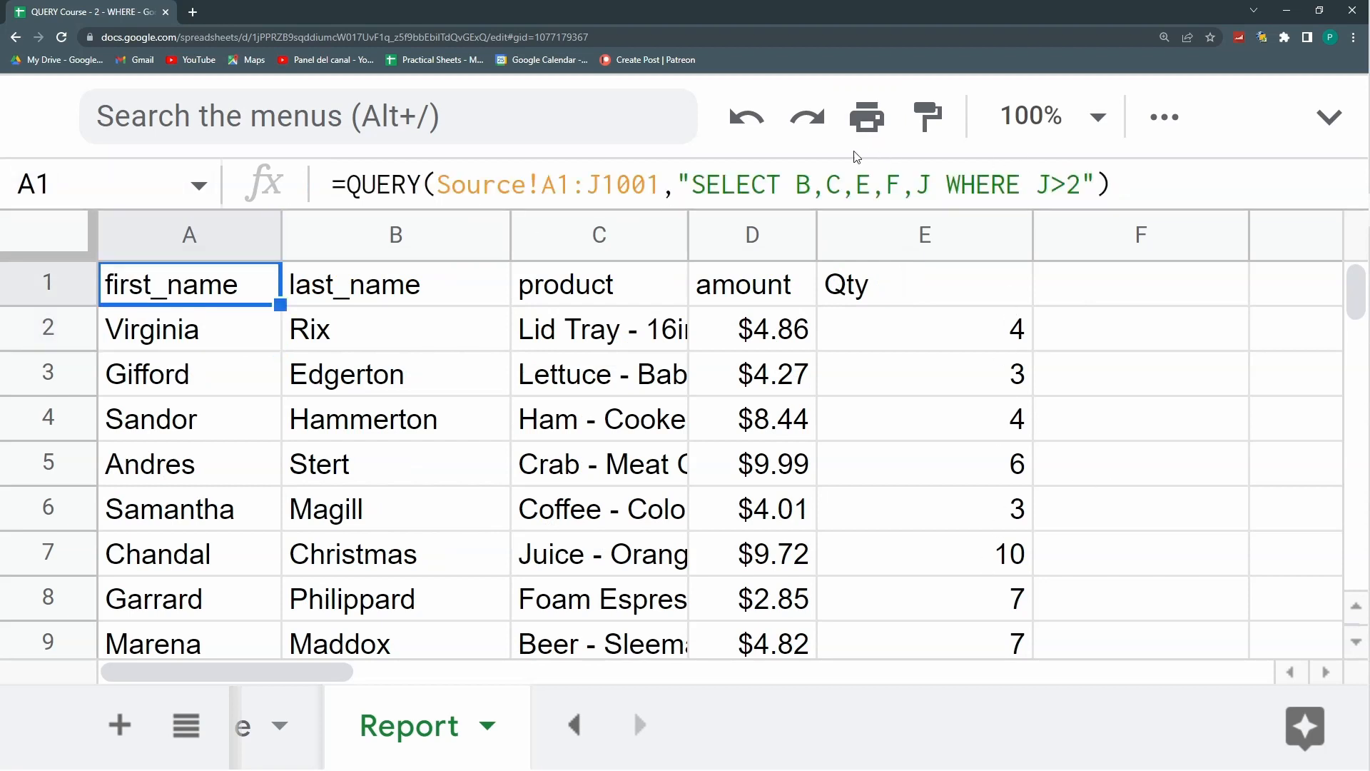
click(1075, 189)
key(BackSpace)
text(<)
key(Return)
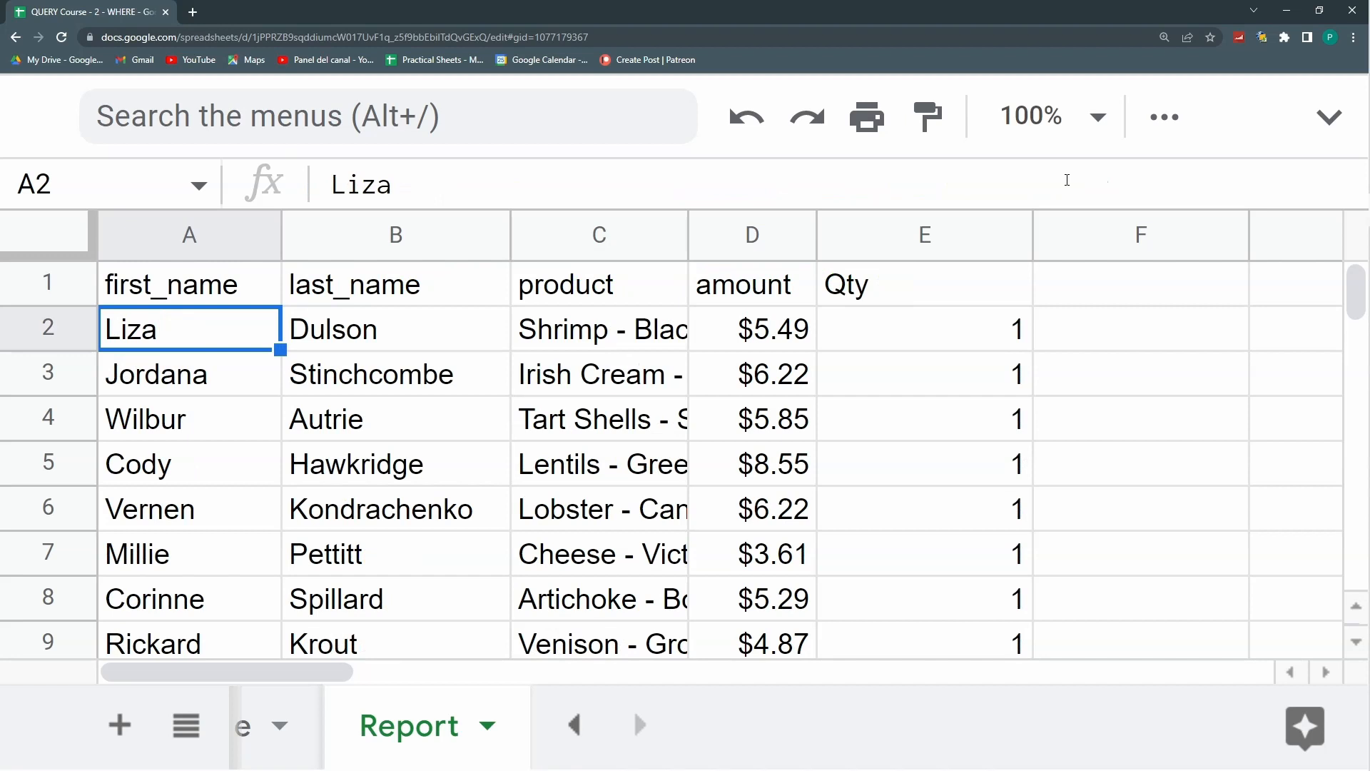
scroll(975, 362, down, 5)
scroll(957, 358, up, 5)
Step: Change the WHERE condition in Report cell A1 to J<=2 and enter the formula
click(145, 280)
click(1065, 184)
text(=)
key(Return)
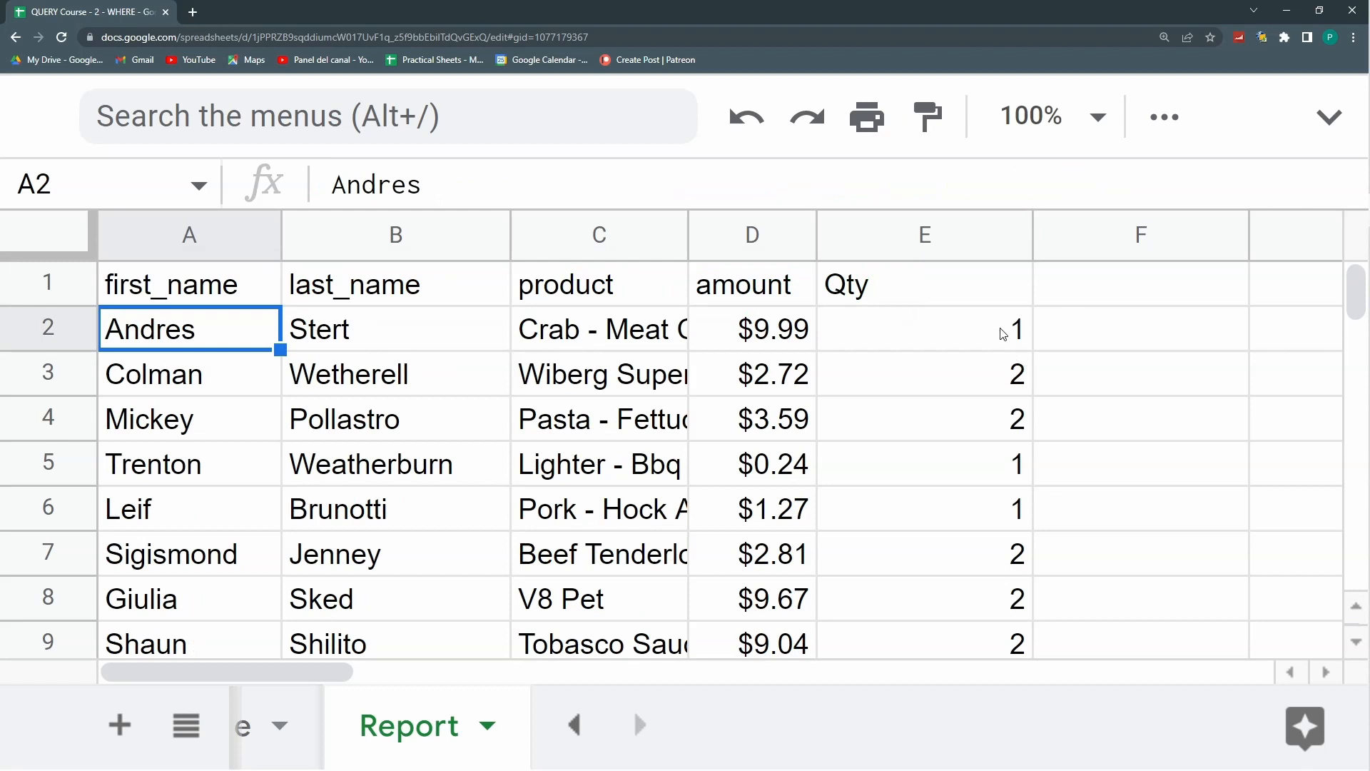
Step: Change the WHERE condition in Report cell A1 to J>=2, enter the formula and check the Qty values
click(249, 289)
drag(1080, 184, 1059, 184)
text(>=2"))
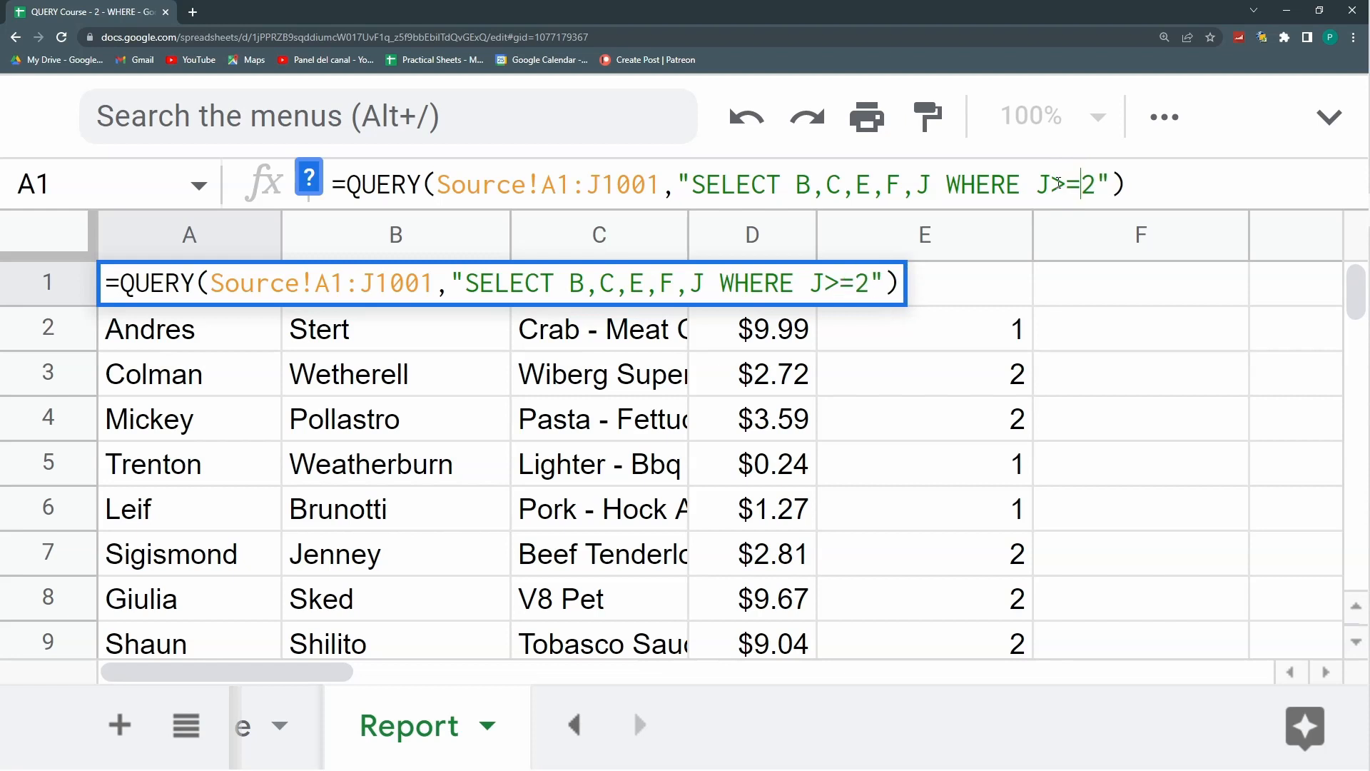
key(Return)
key(Up)
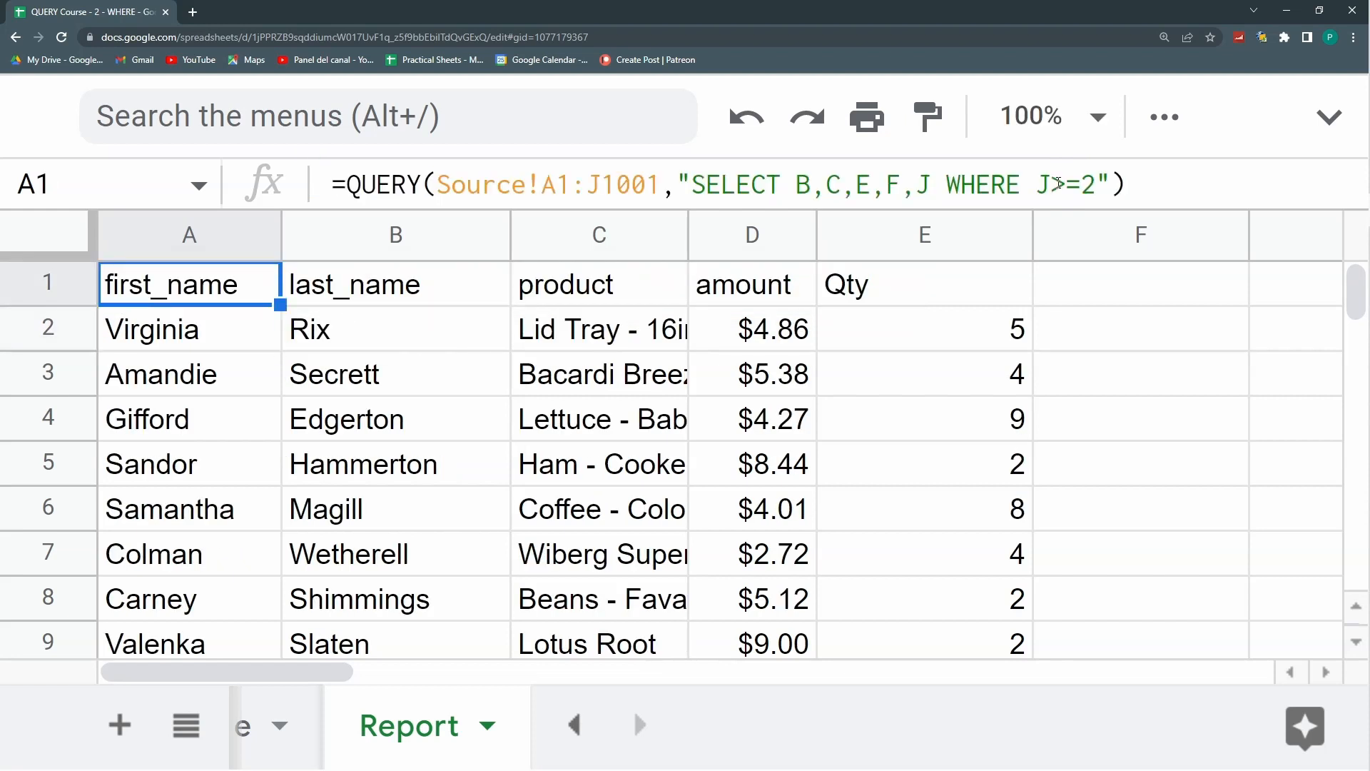
click(1013, 476)
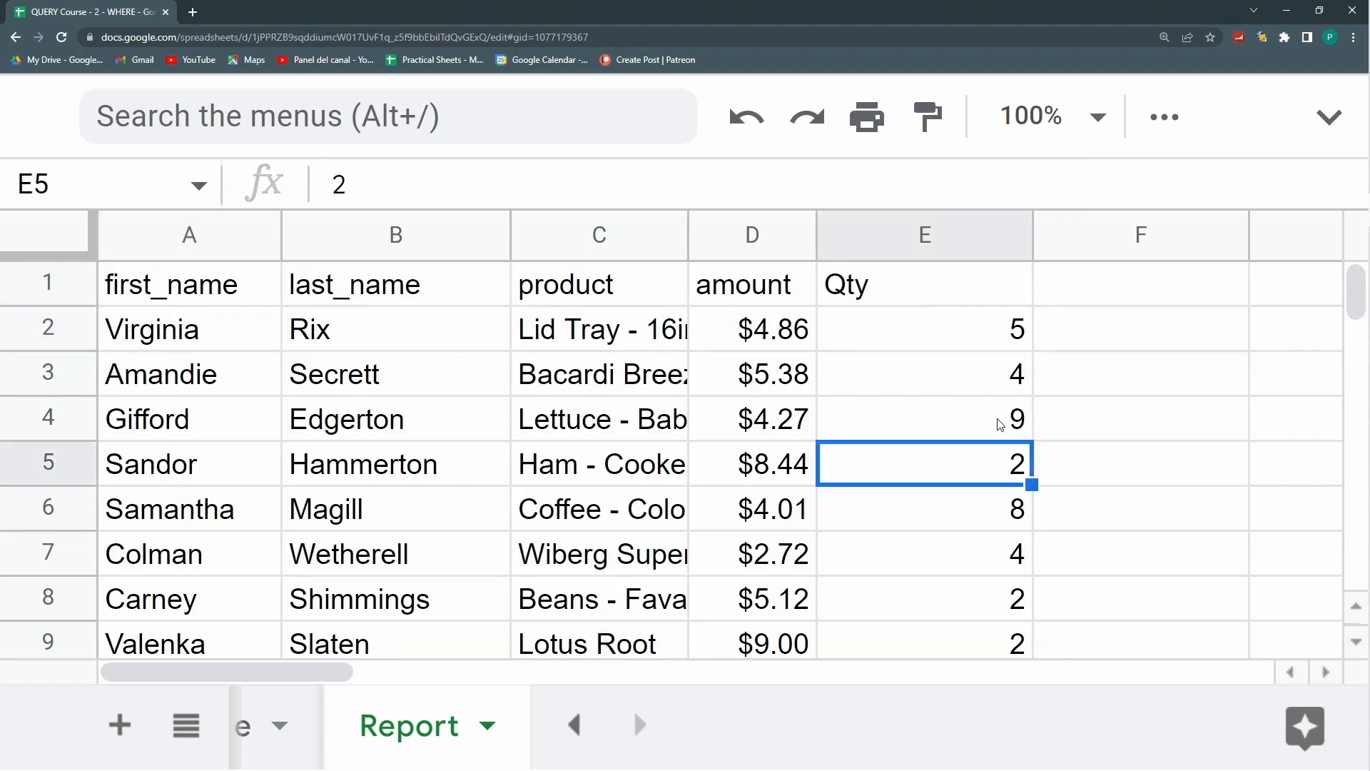
Step: Change the WHERE condition in Report cell A1 to J!=2, enter the formula and look through the Qty values
click(206, 295)
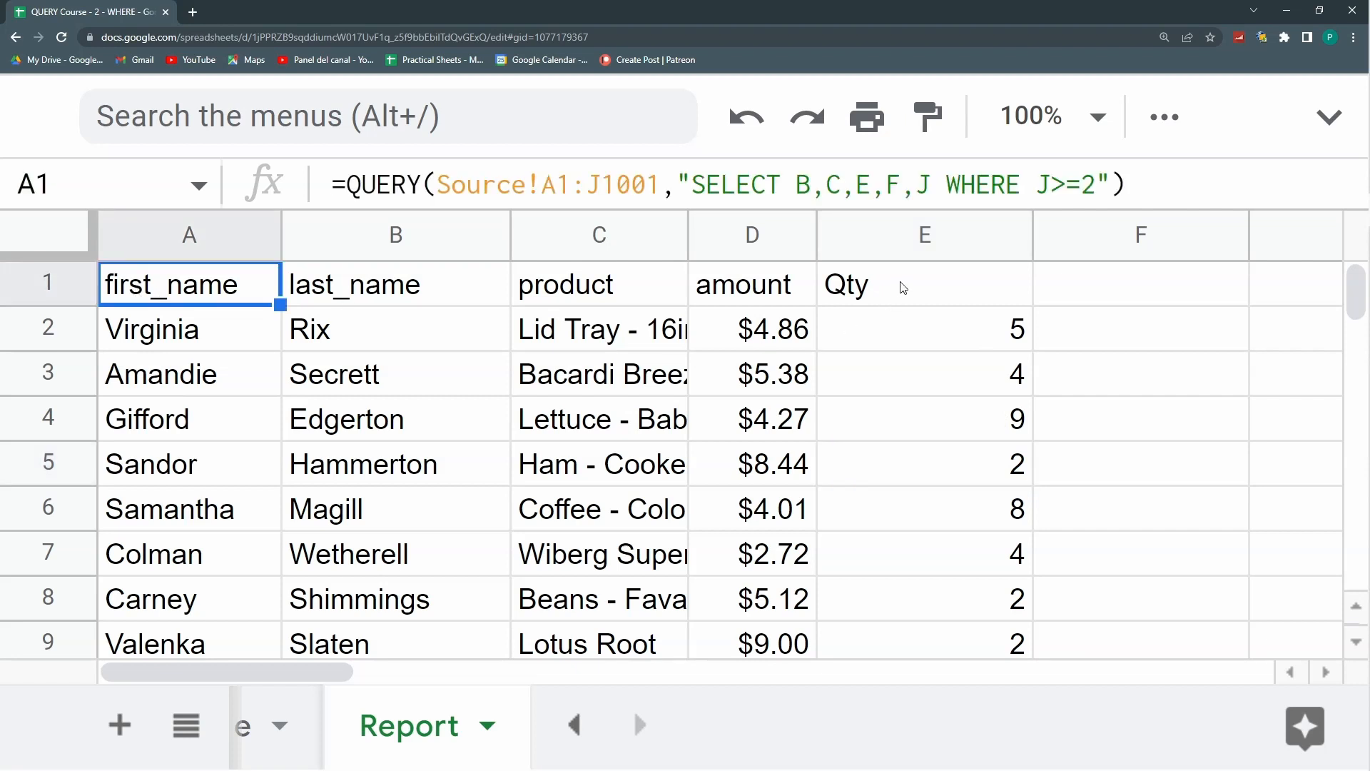
click(1066, 186)
double_click(1065, 186)
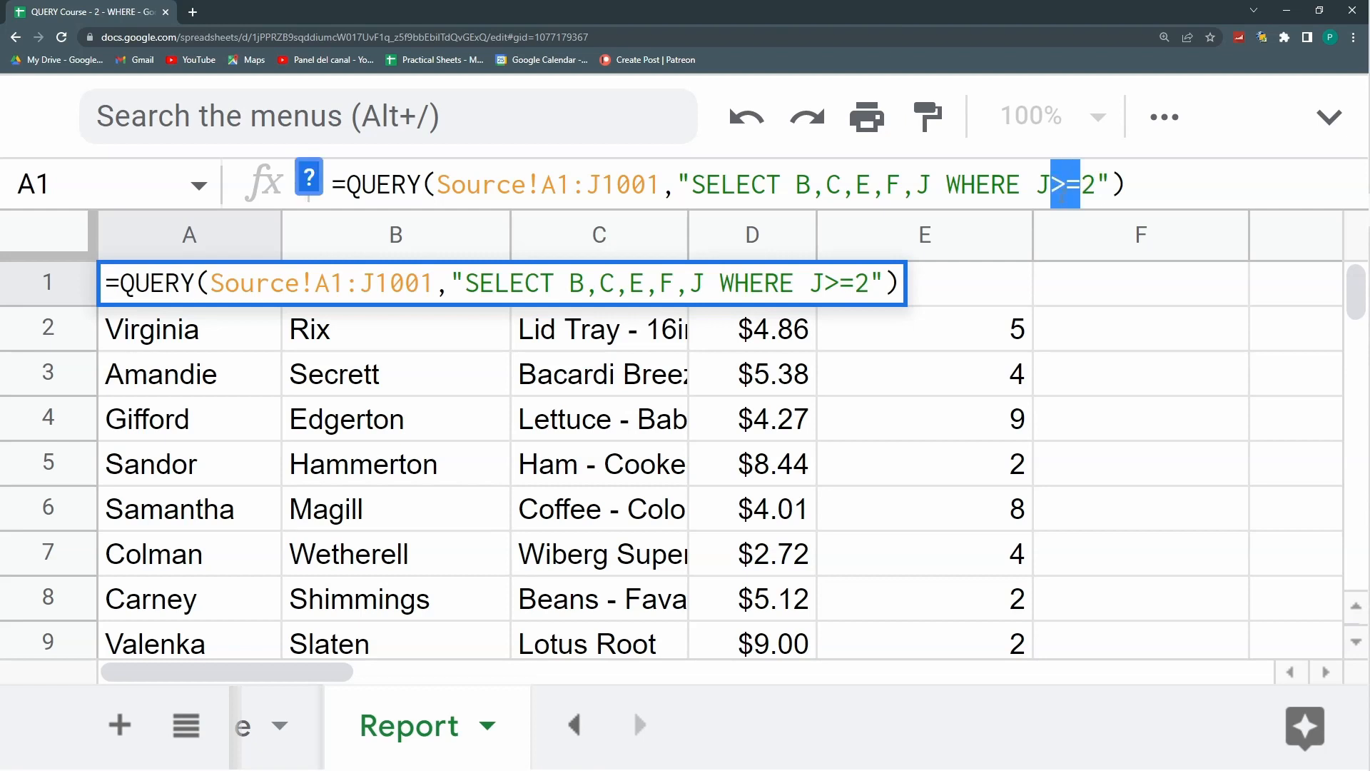
text(!=)
key(Return)
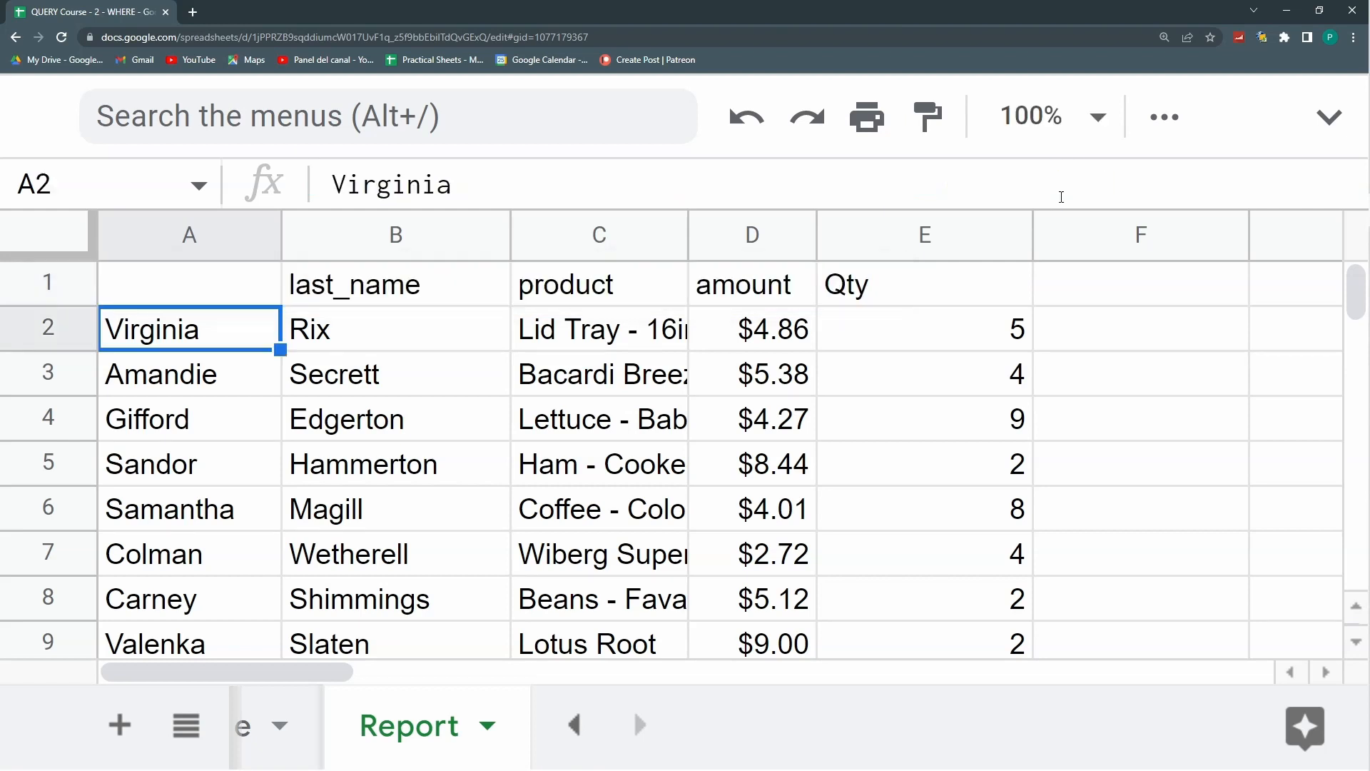
scroll(992, 505, down, 5)
scroll(992, 500, up, 5)
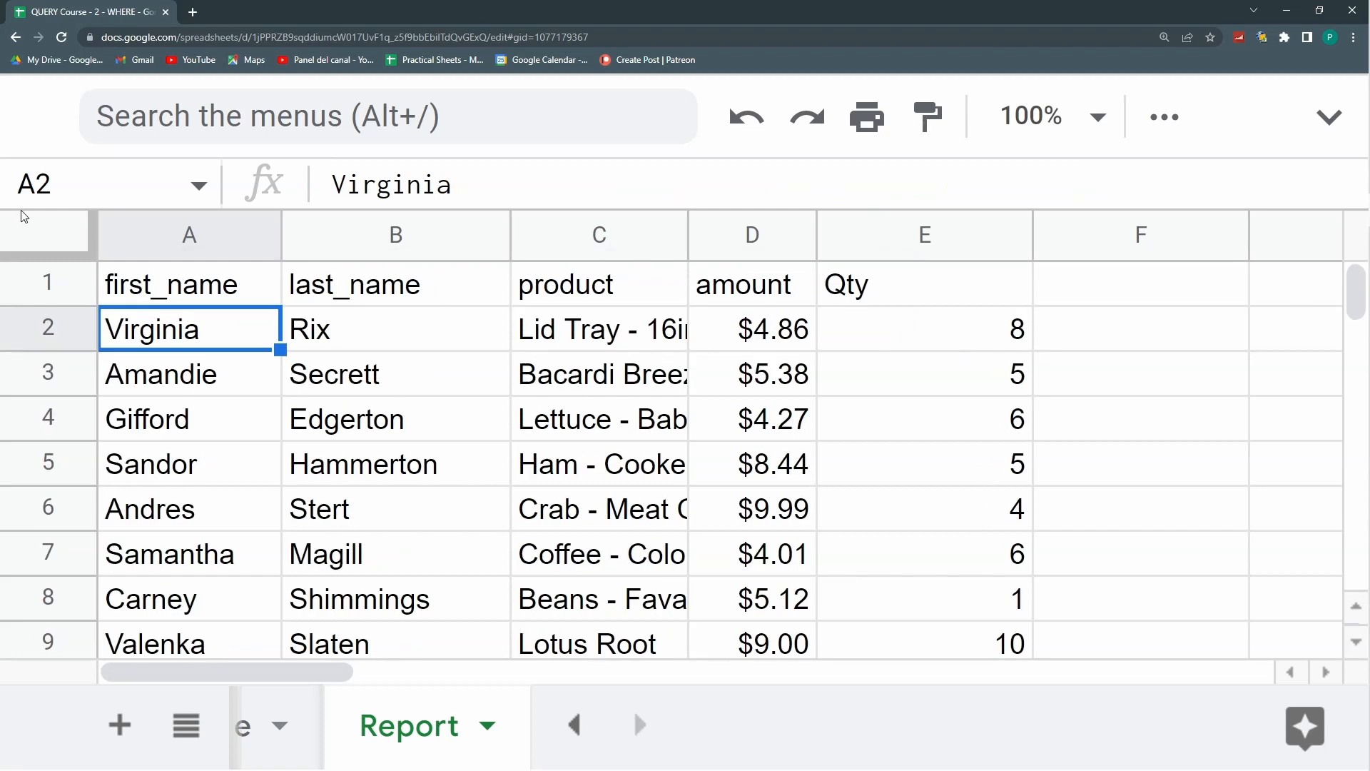
click(220, 296)
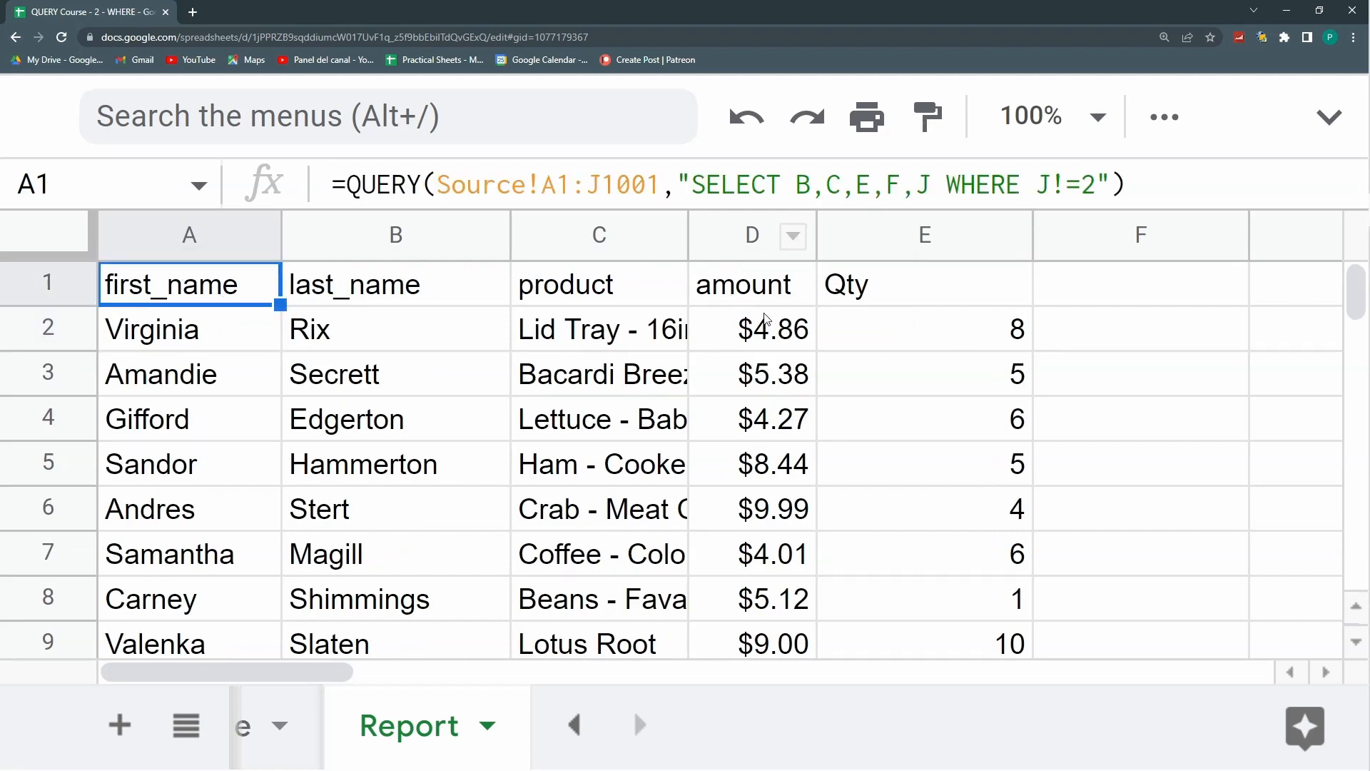
click(893, 316)
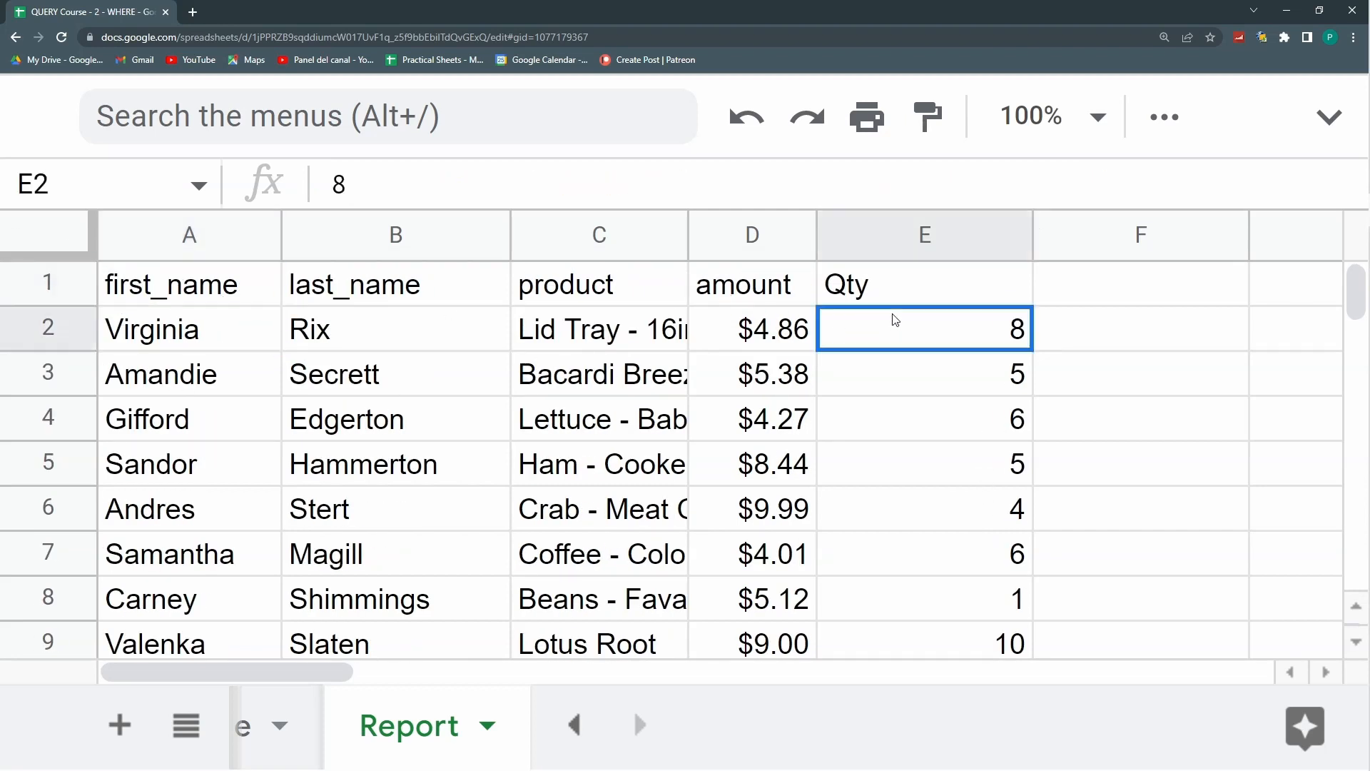
Step: Rewrite the WHERE clause in Report cell A1 as J>=2 AND J<=4 and enter the formula
click(229, 281)
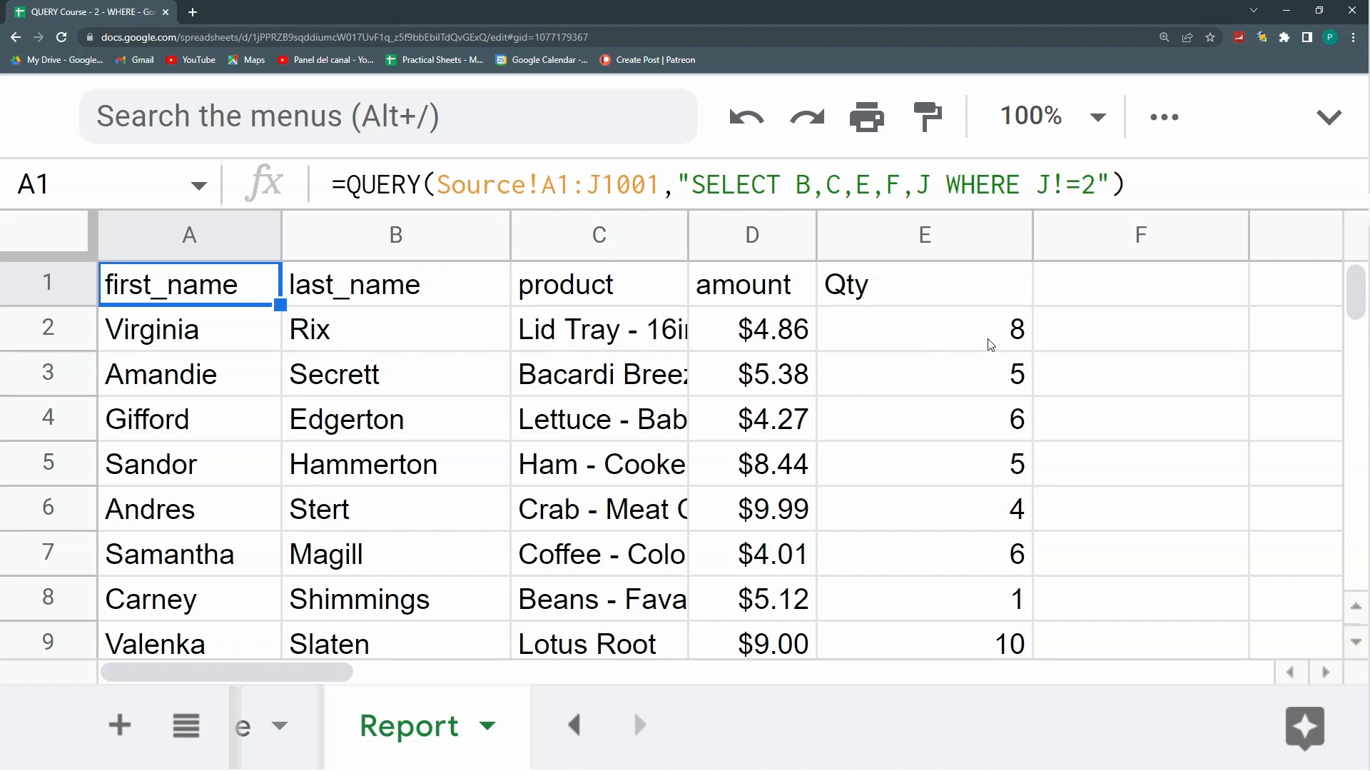
drag(1081, 181, 1055, 181)
text(>)
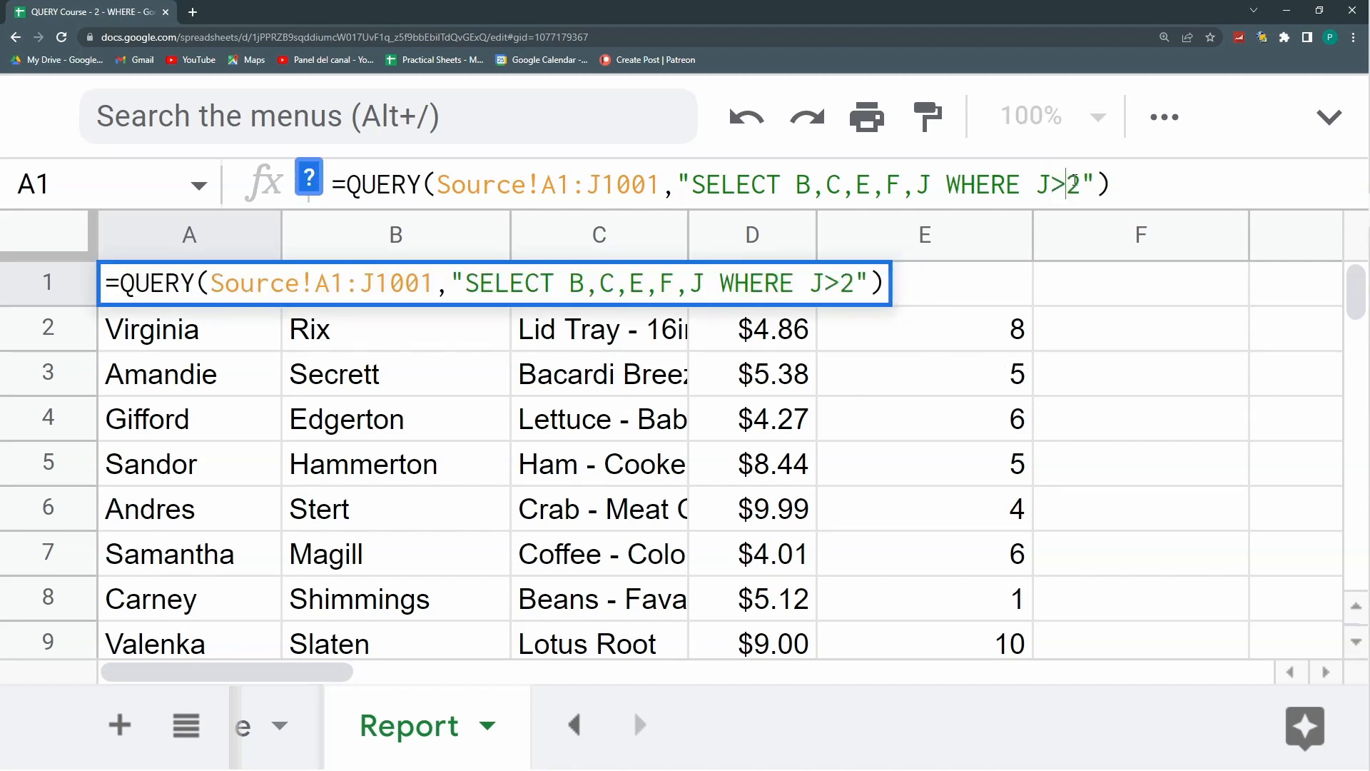
text(=2 and)
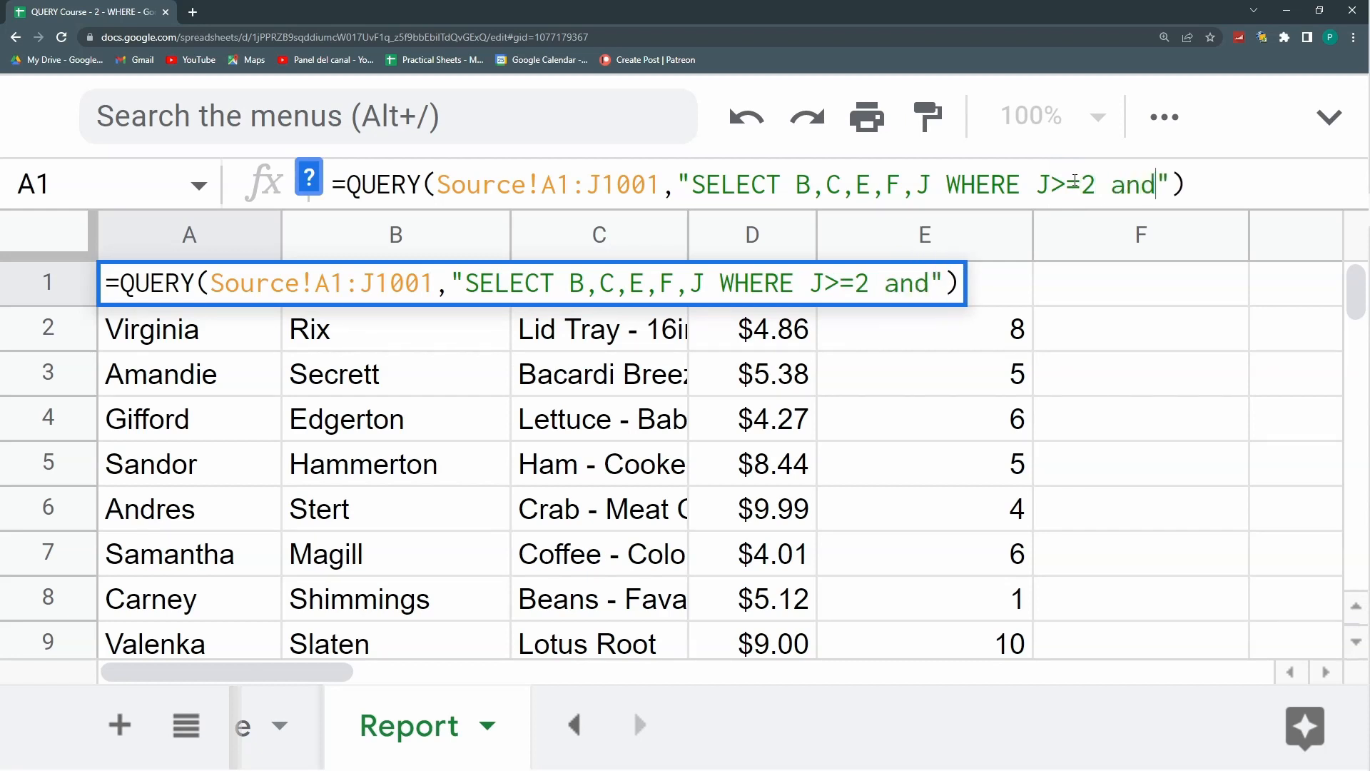
key(BackSpace)
key(BackSpace)
key(BackSpace)
text(AND)
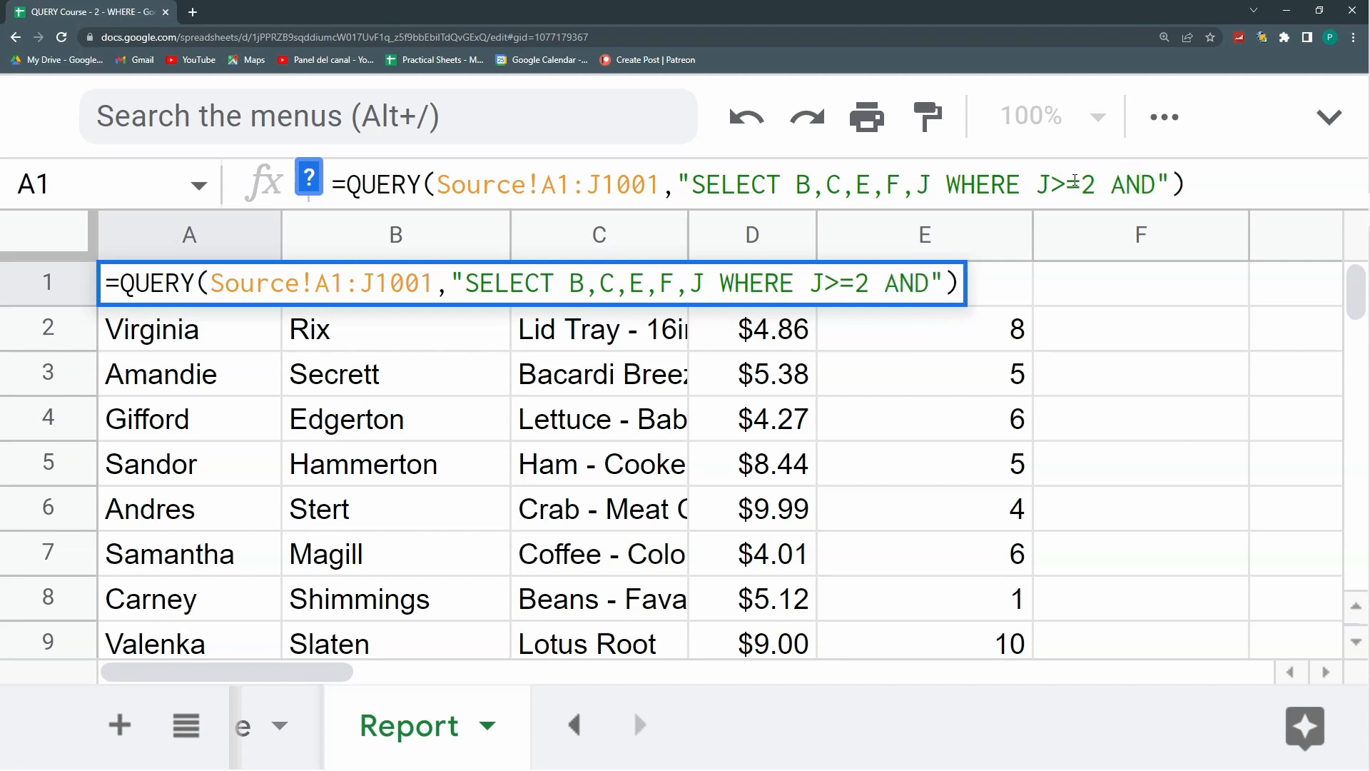
text( j)
key(BackSpace)
text(J)
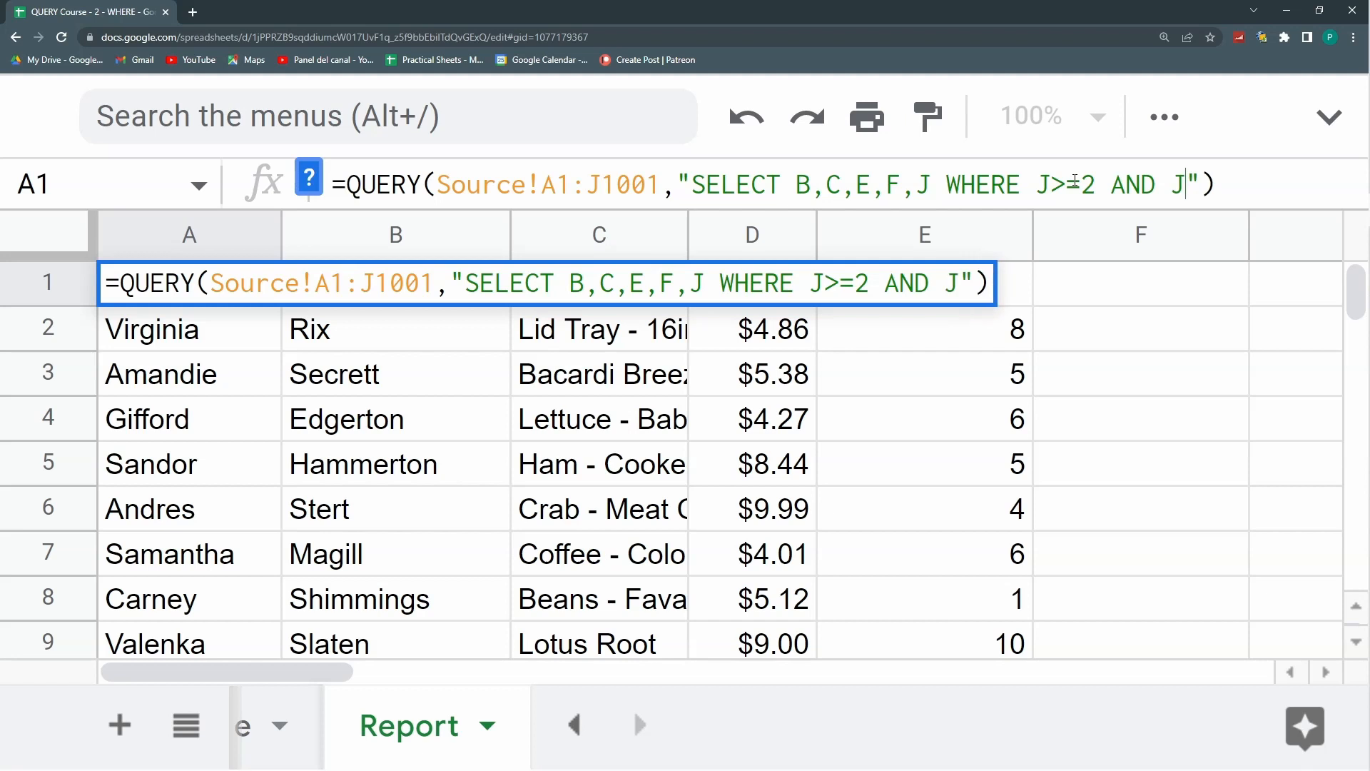
text(<=4)
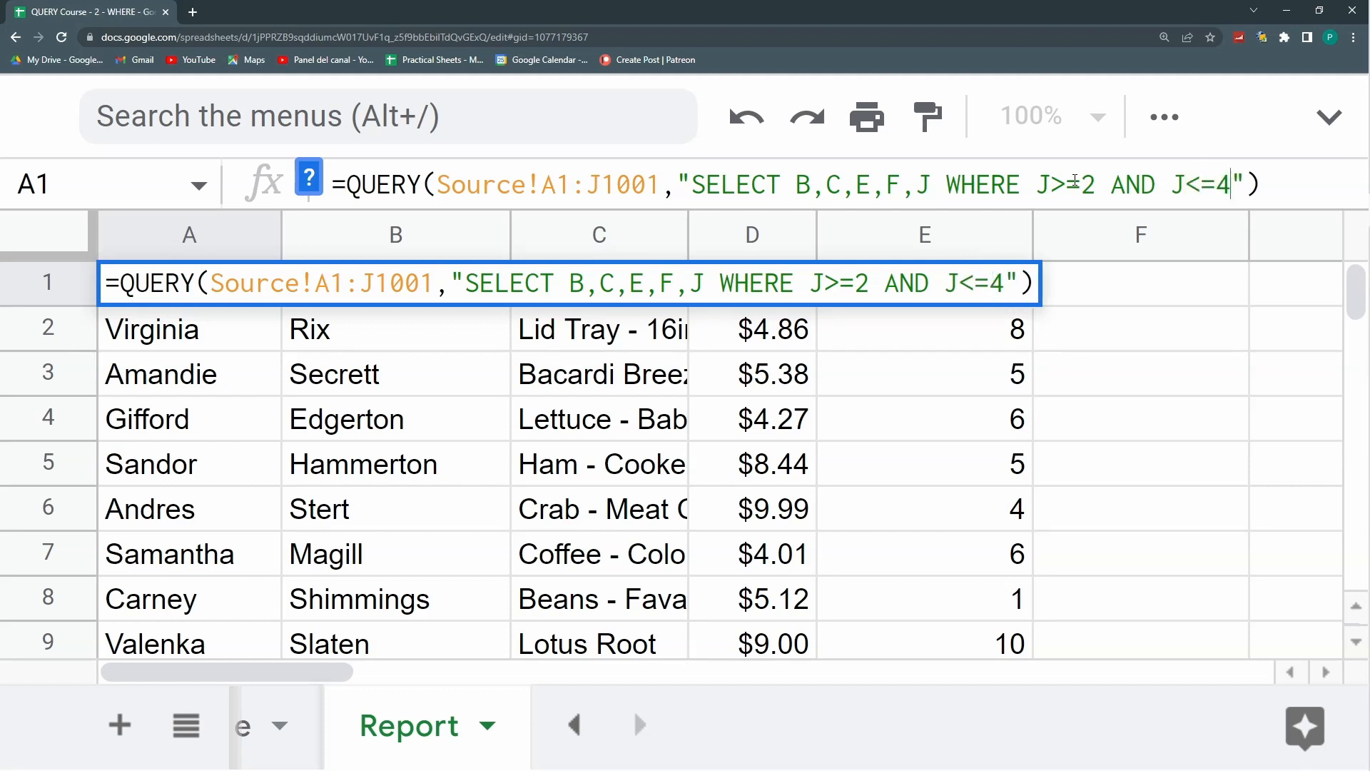
key(Return)
key(Up)
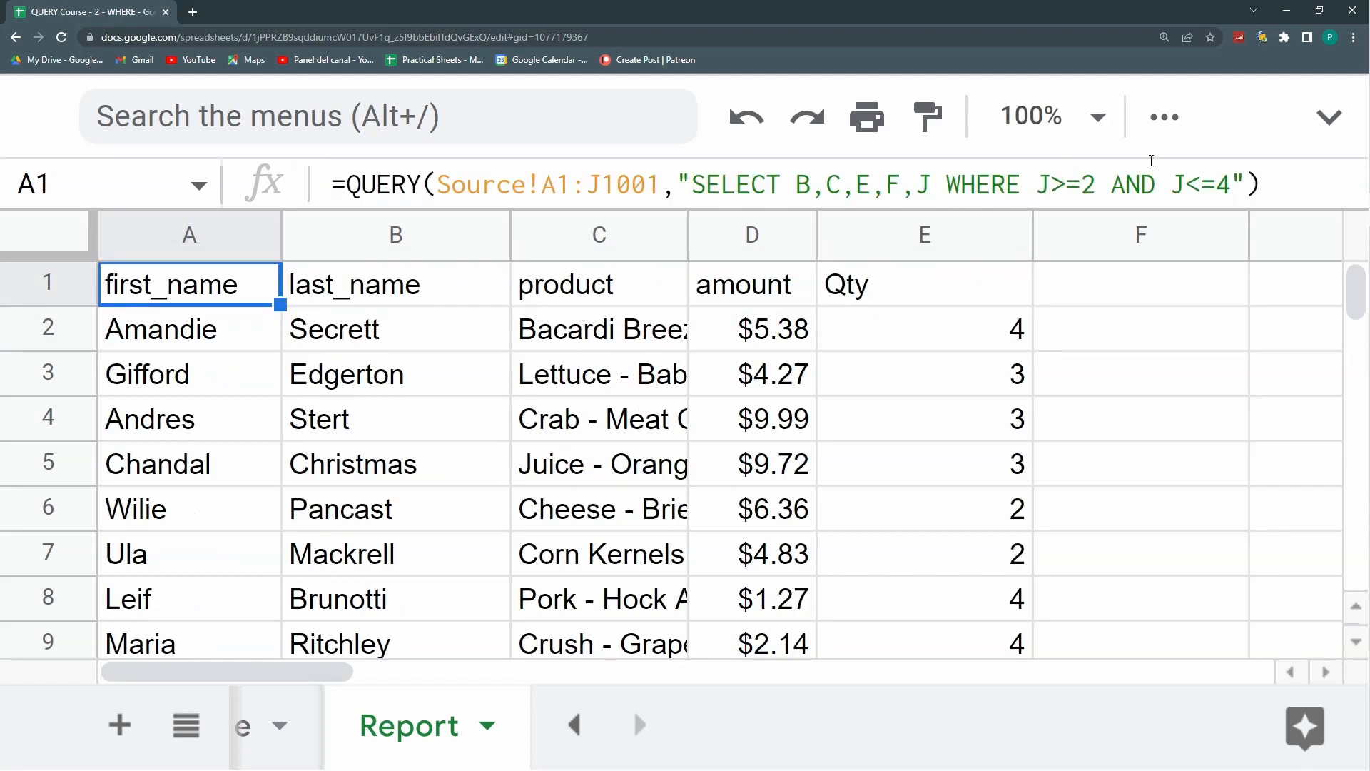
Step: Review the AND keyword and the two J conditions it joins in the query formula
double_click(1139, 184)
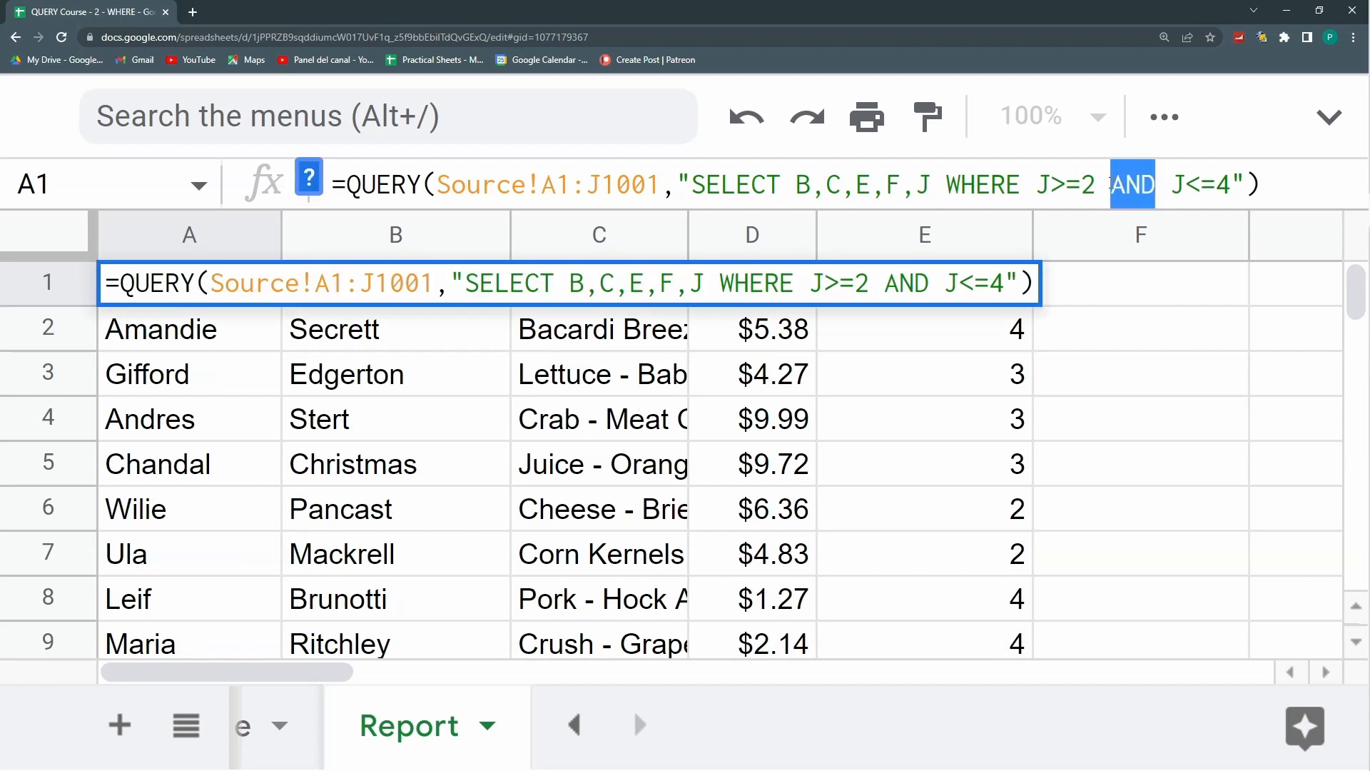
click(1145, 180)
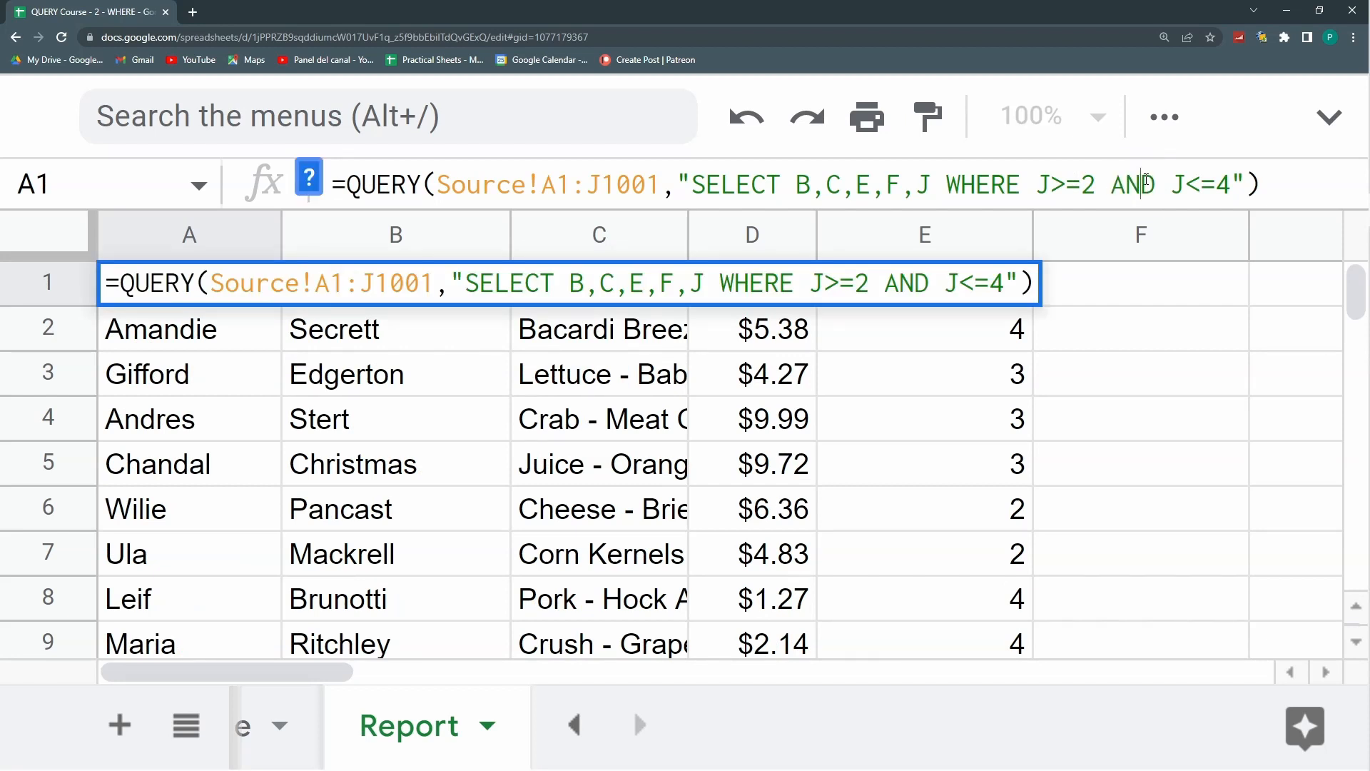
drag(1095, 184, 1035, 179)
drag(1171, 184, 1246, 184)
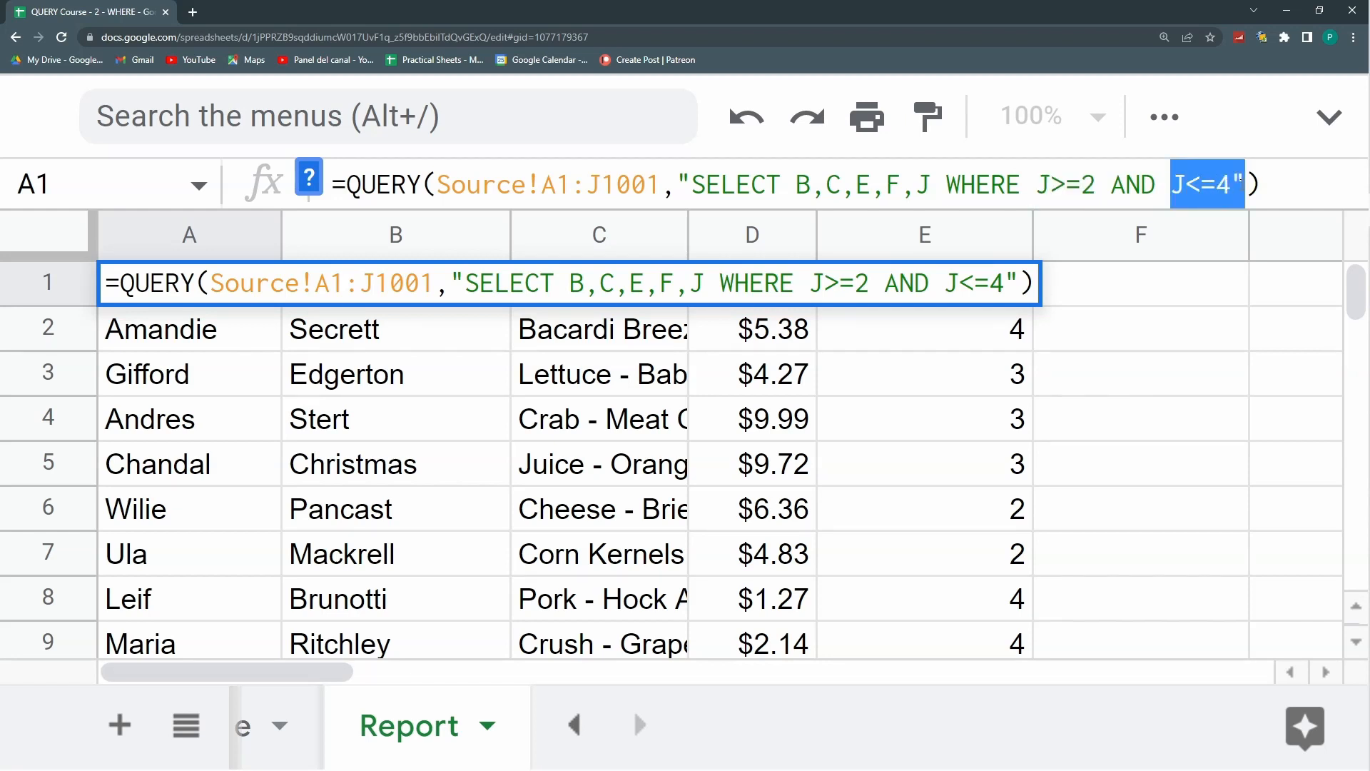
drag(1036, 183, 1222, 181)
key(Return)
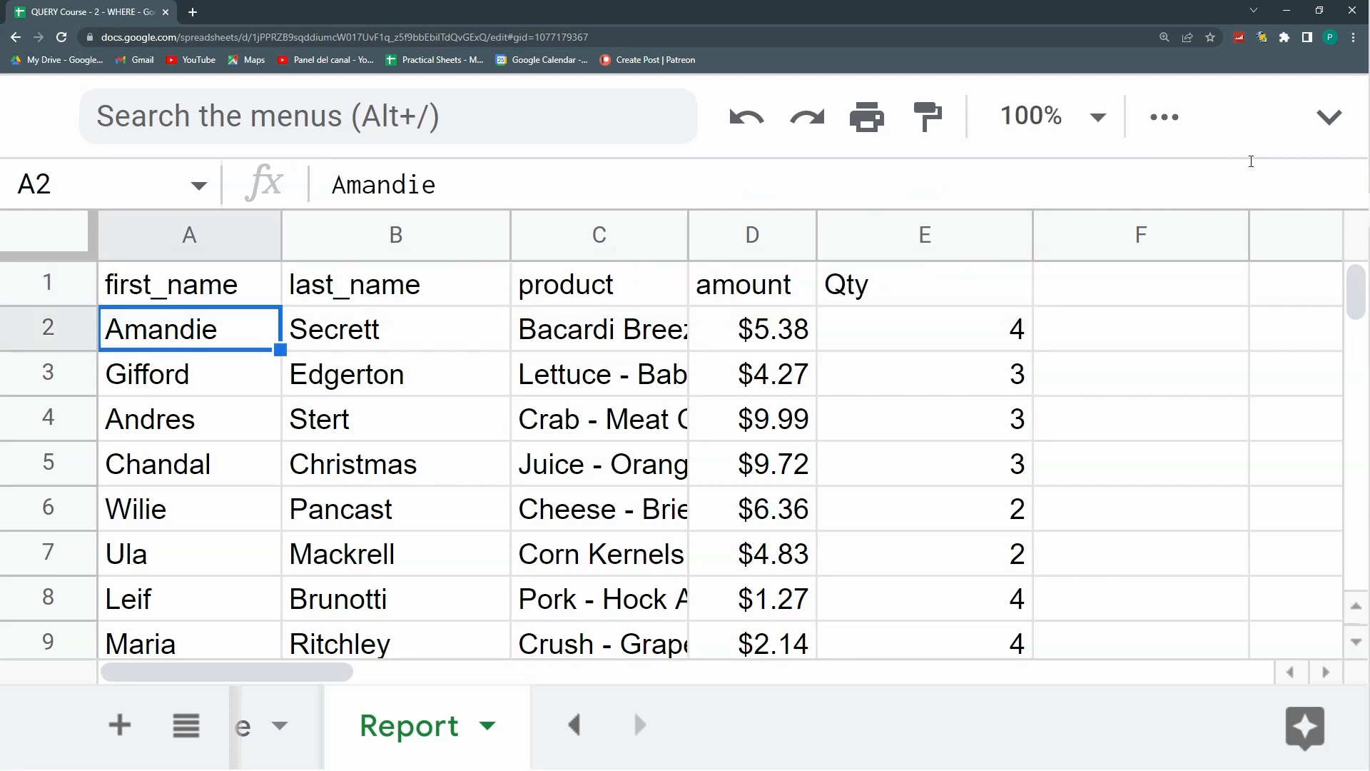
Step: Rename the Report sheet as Numeric Condition
key(Up)
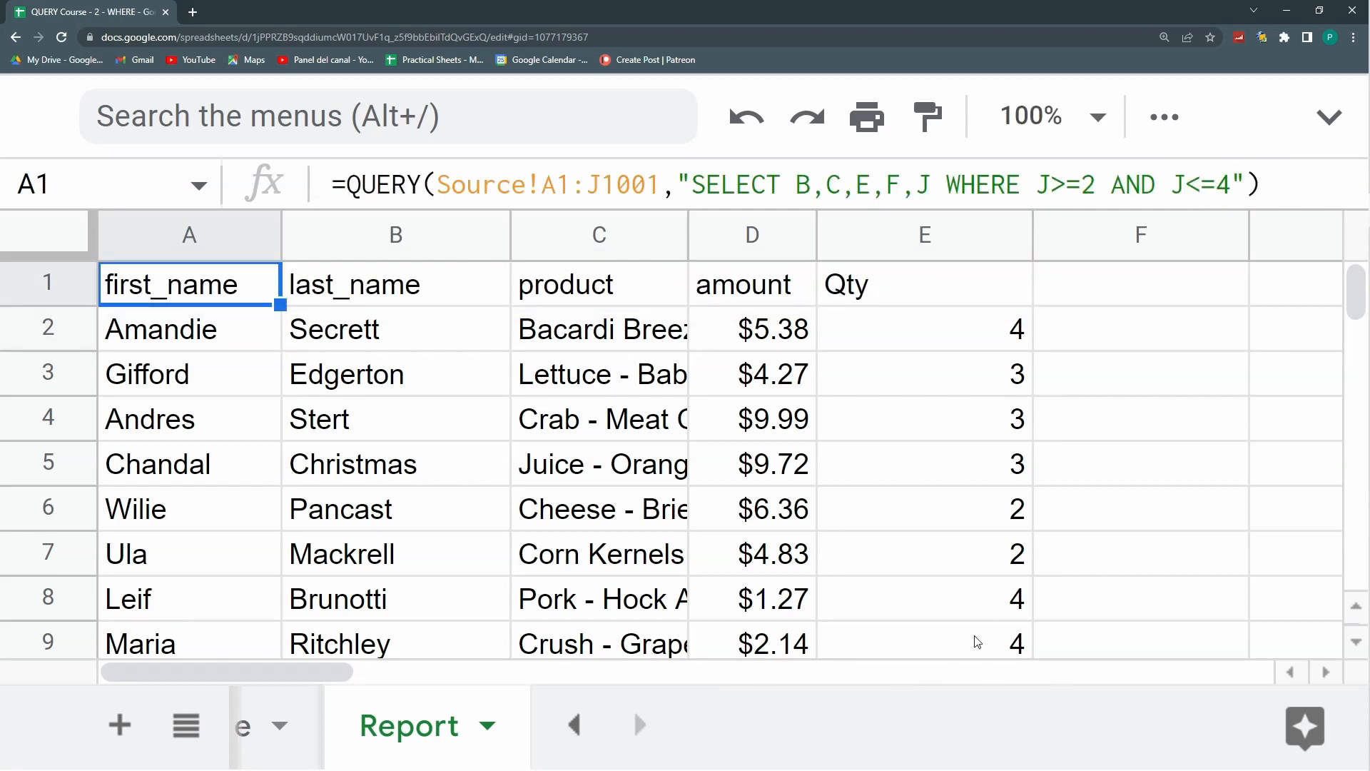
key(ctrl+minus)
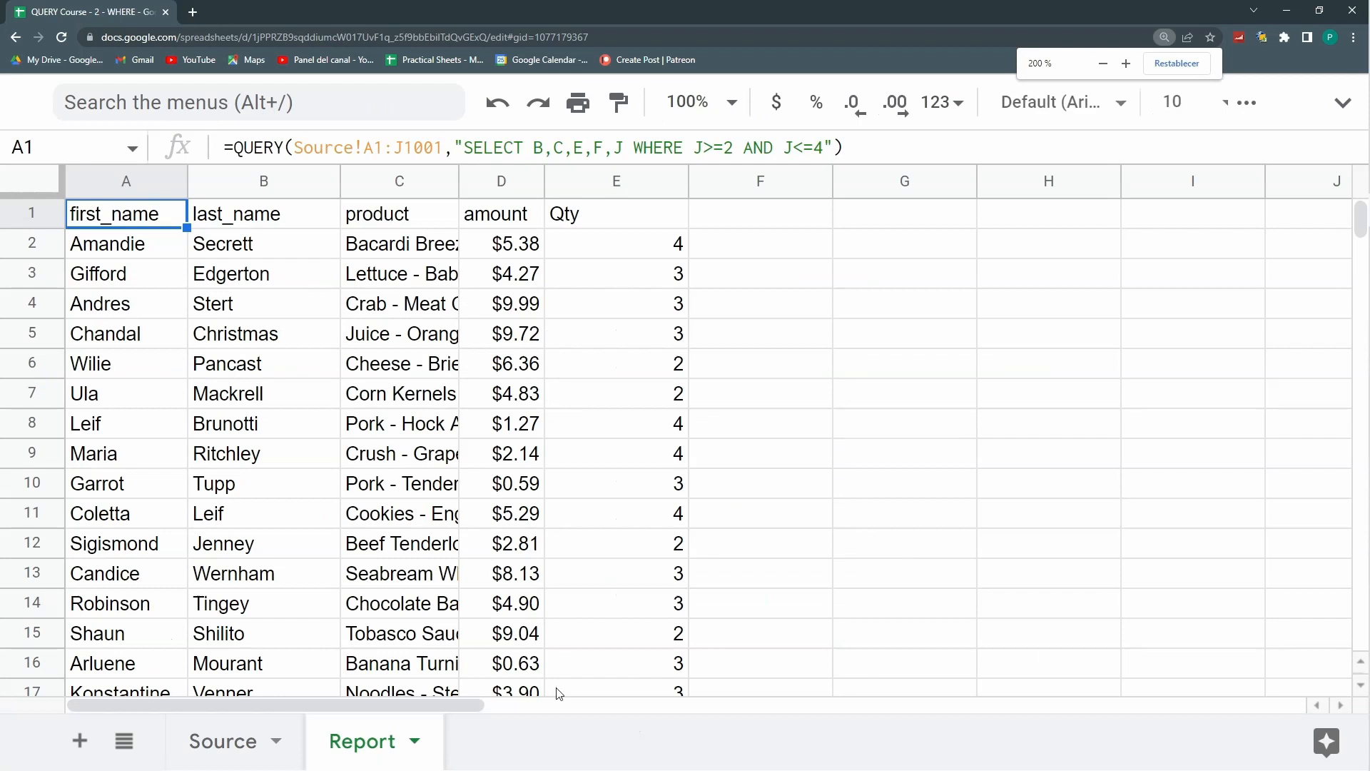
double_click(299, 755)
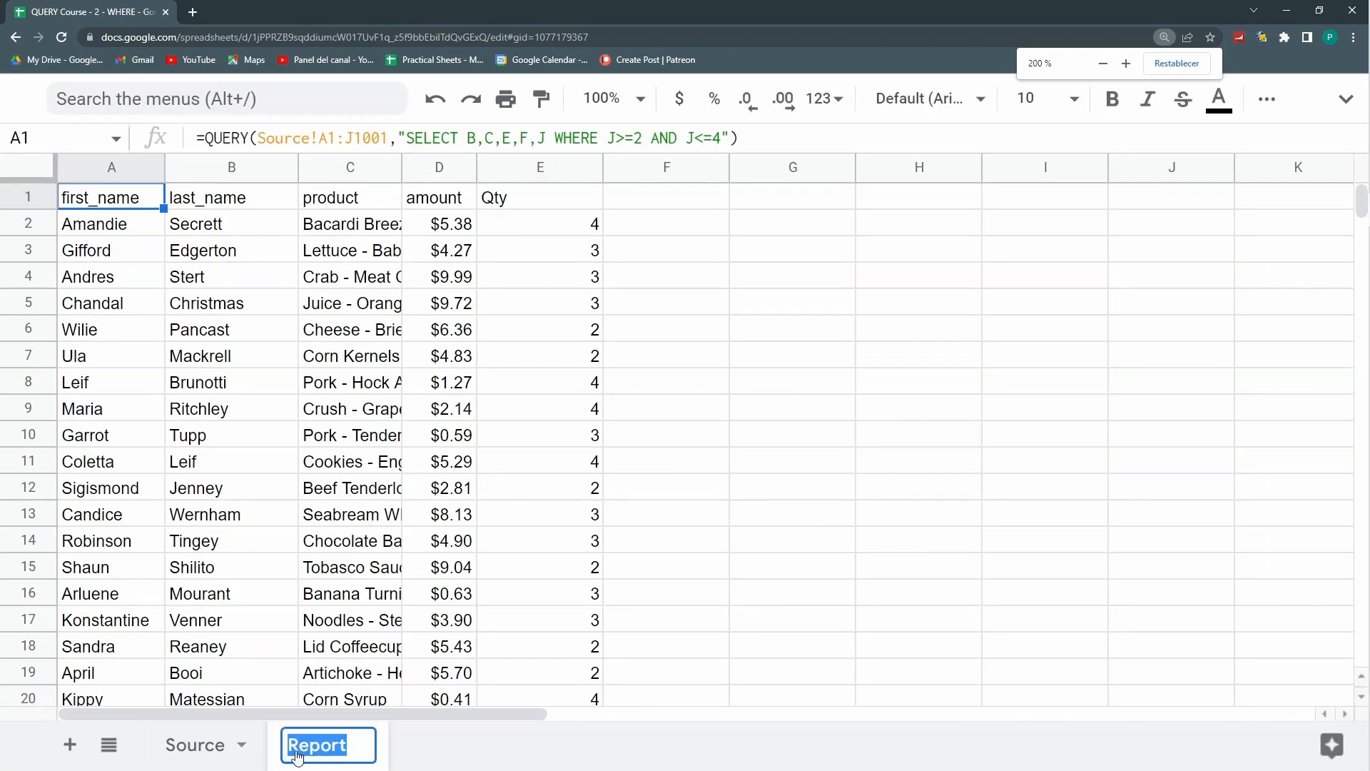
text(Numeric )
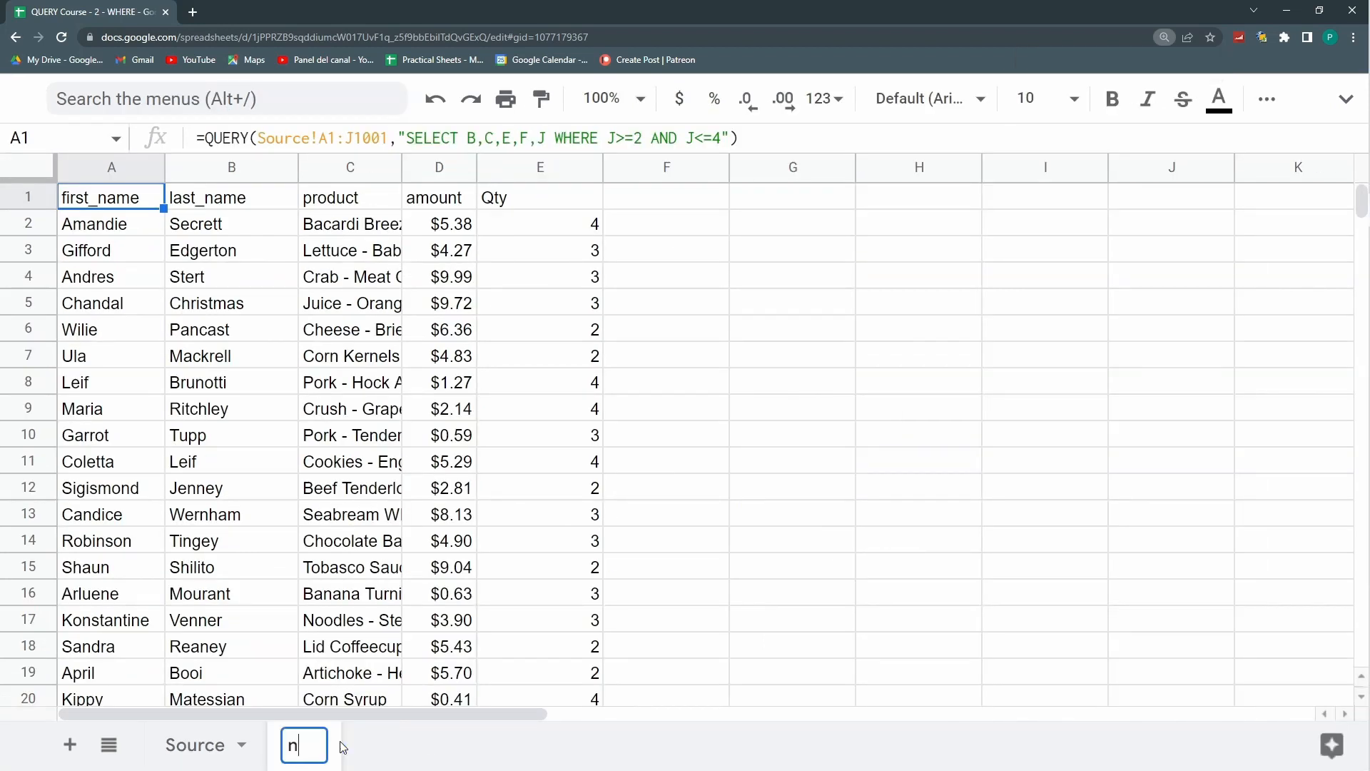
text(Condition)
key(Return)
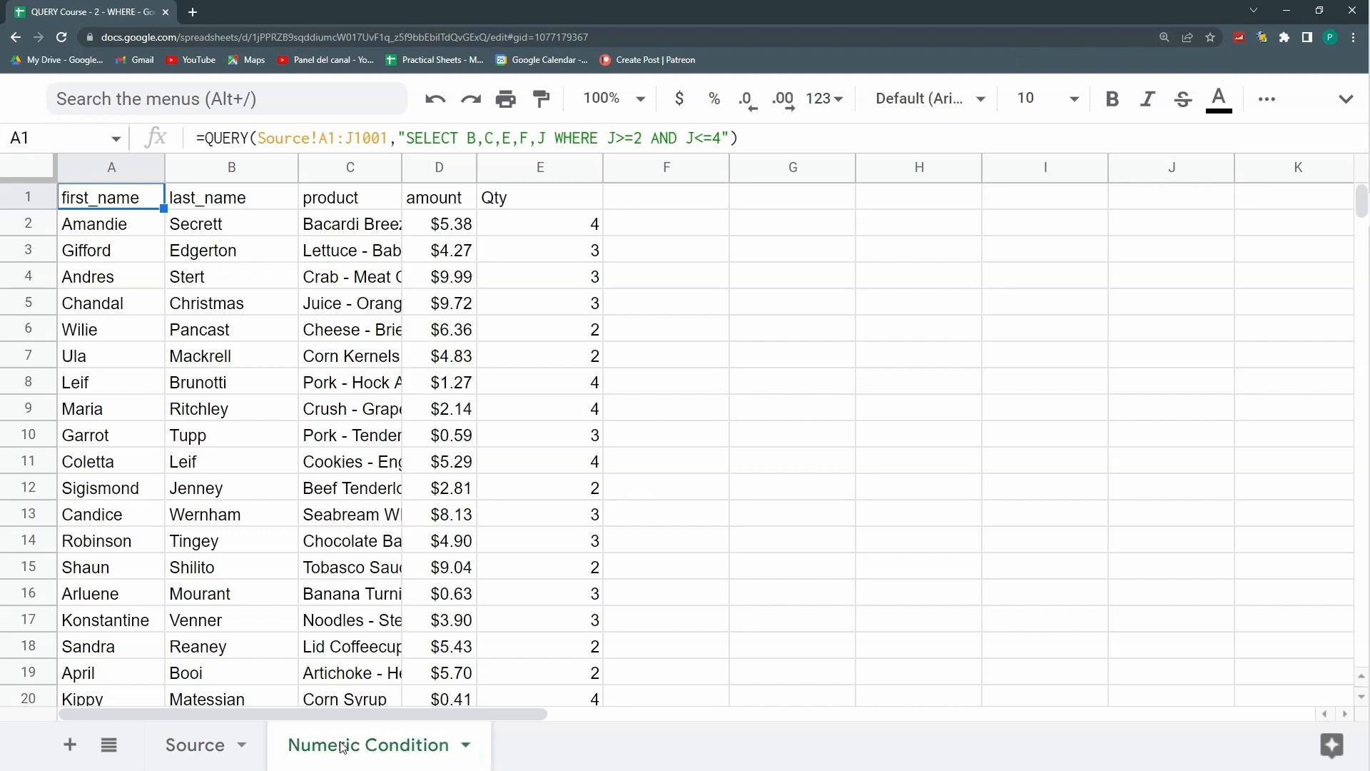
Step: Duplicate the Numeric Condition sheet and rename the copy as Text Condition
click(465, 744)
click(361, 350)
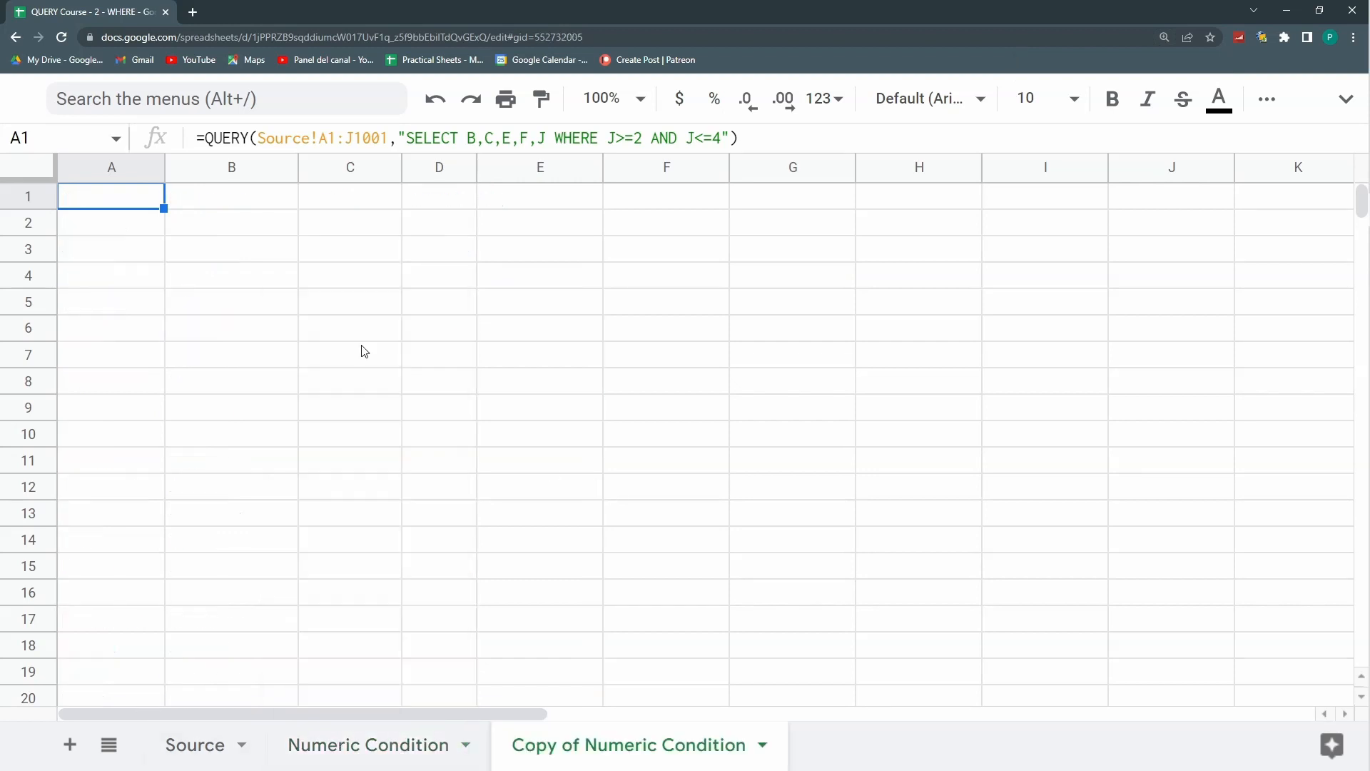
double_click(652, 760)
drag(656, 744, 370, 742)
text(Text)
key(Return)
Step: Clear both J conditions after WHERE in the Text Condition sheet's A1 formula, keeping the closing quotation mark
click(636, 591)
key(ctrl+plus)
key(ctrl+plus)
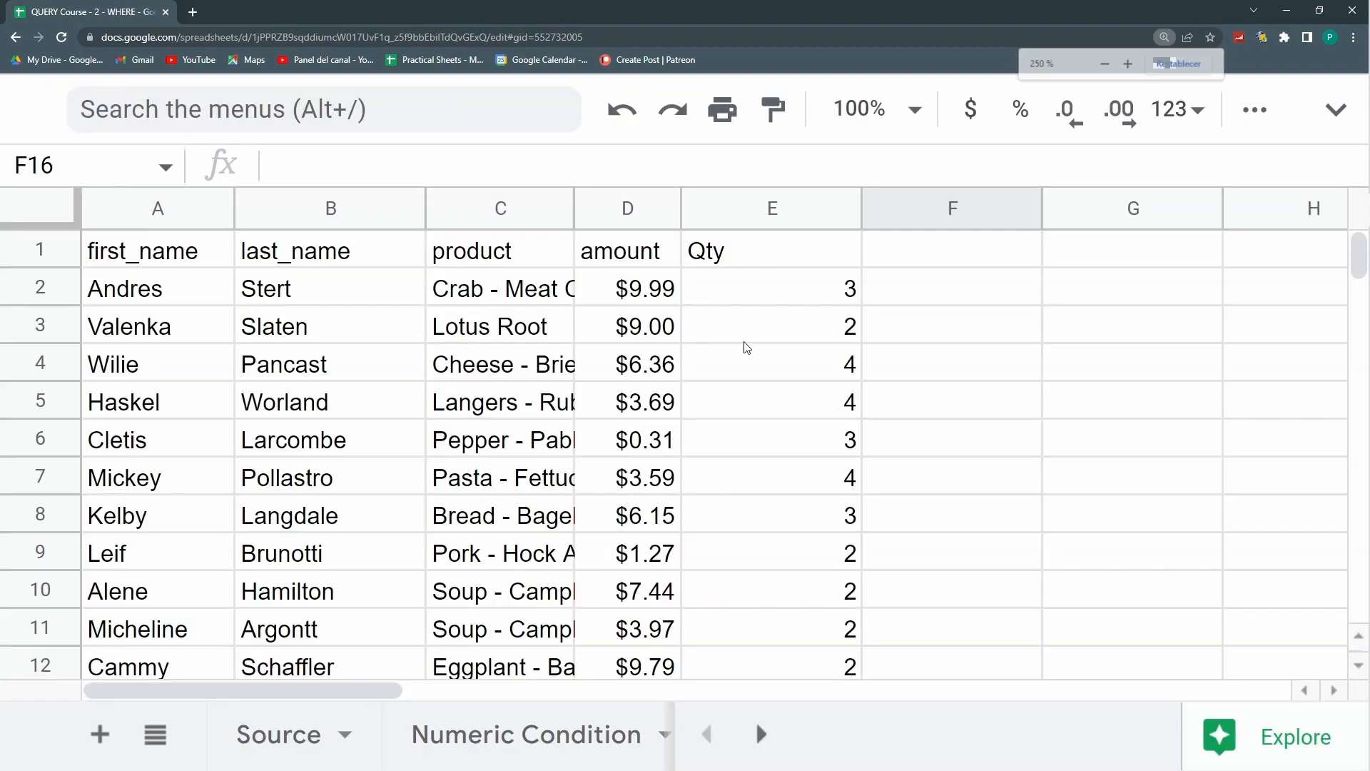
click(763, 288)
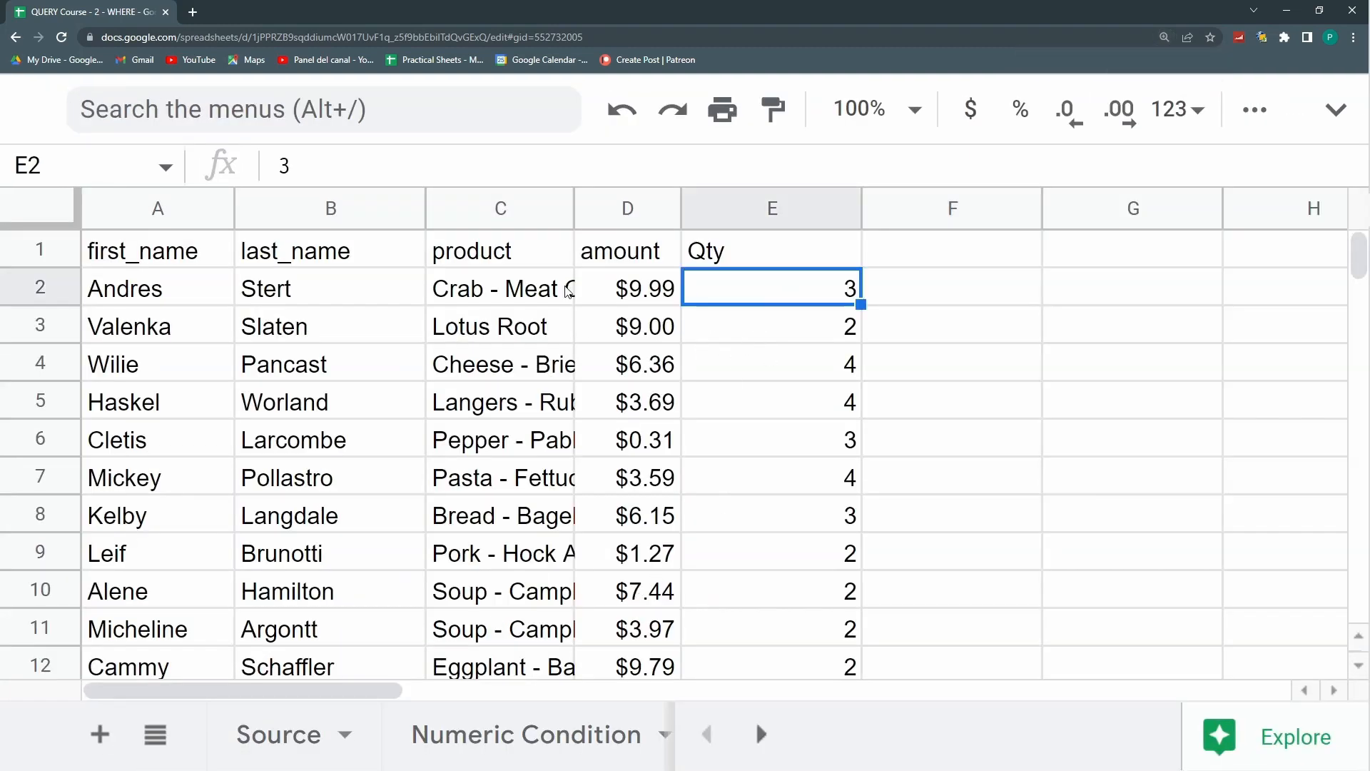
click(214, 249)
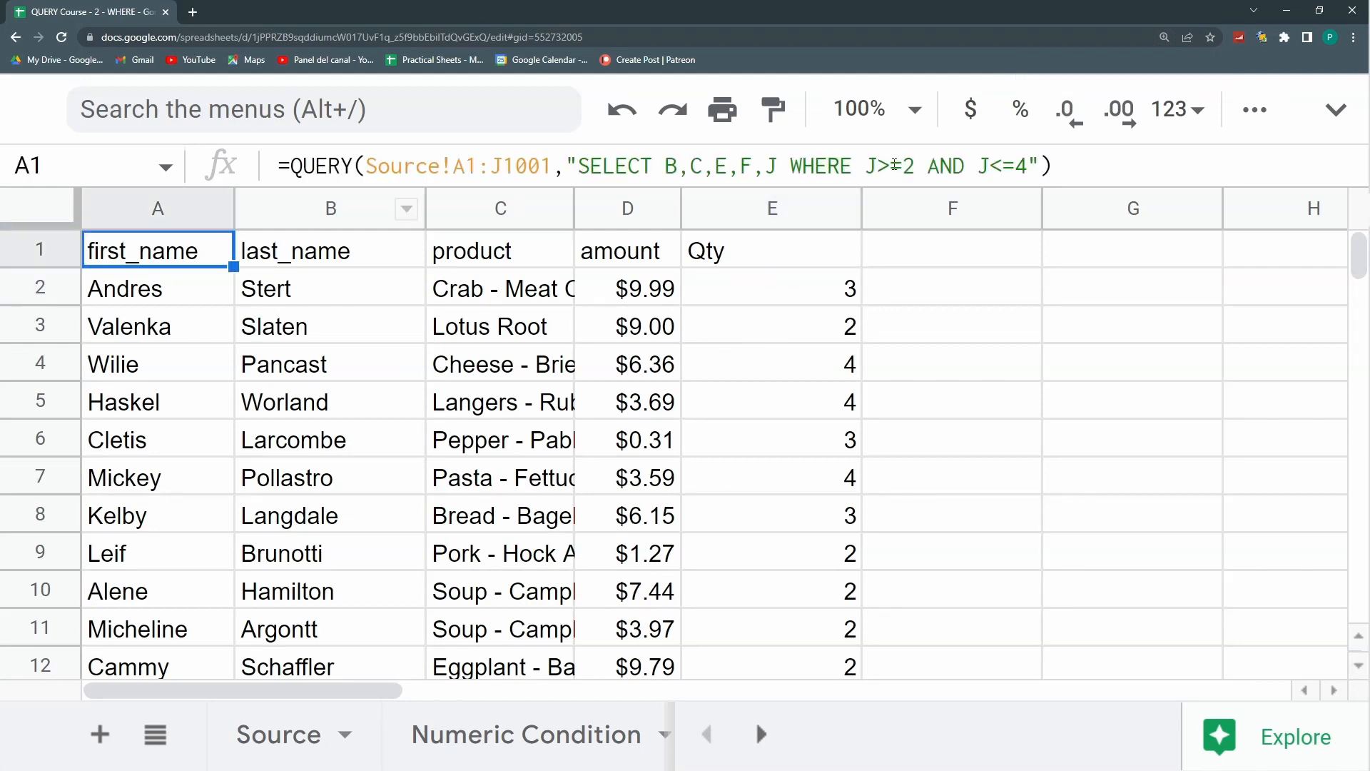
drag(1039, 165, 867, 166)
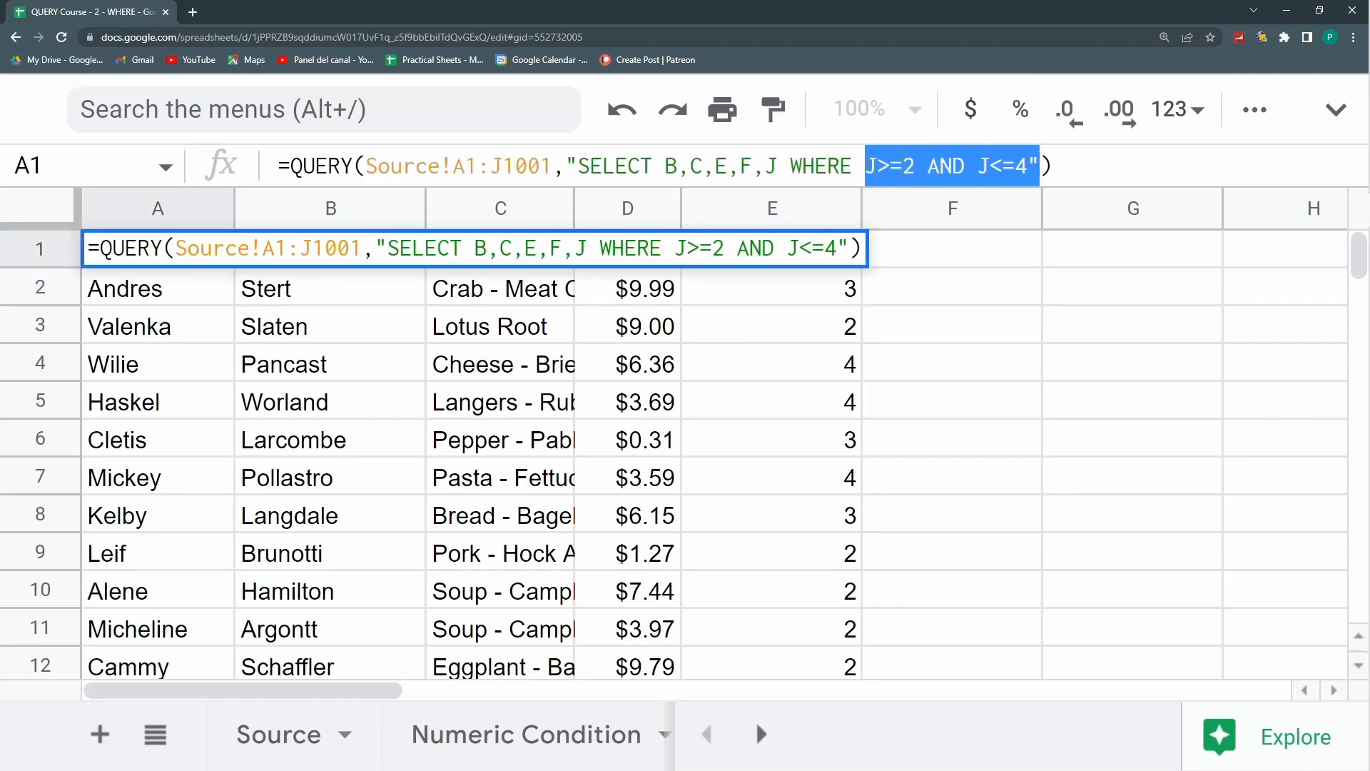
key(BackSpace)
text(")
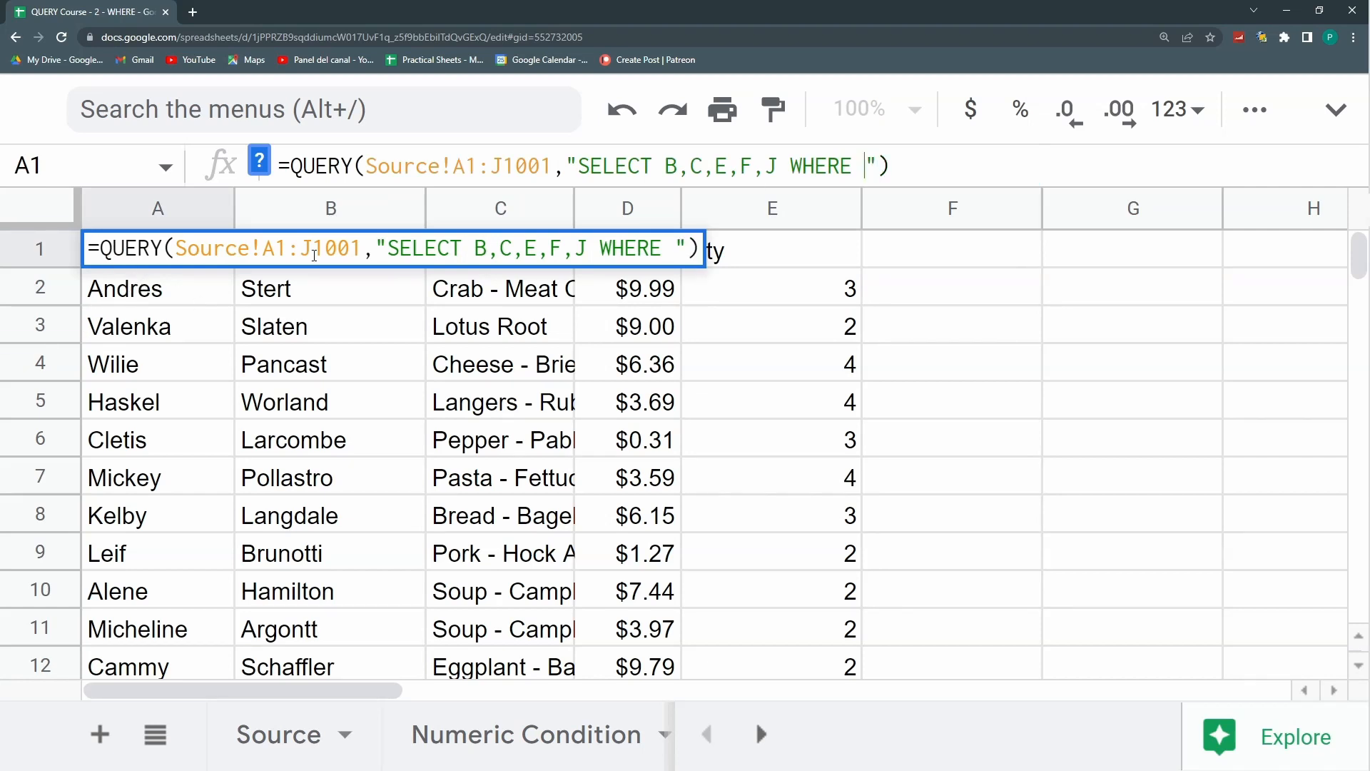
Step: Add a WHERE condition matching column A to a single-quoted customer first name and enter the formula in A1
text(A)
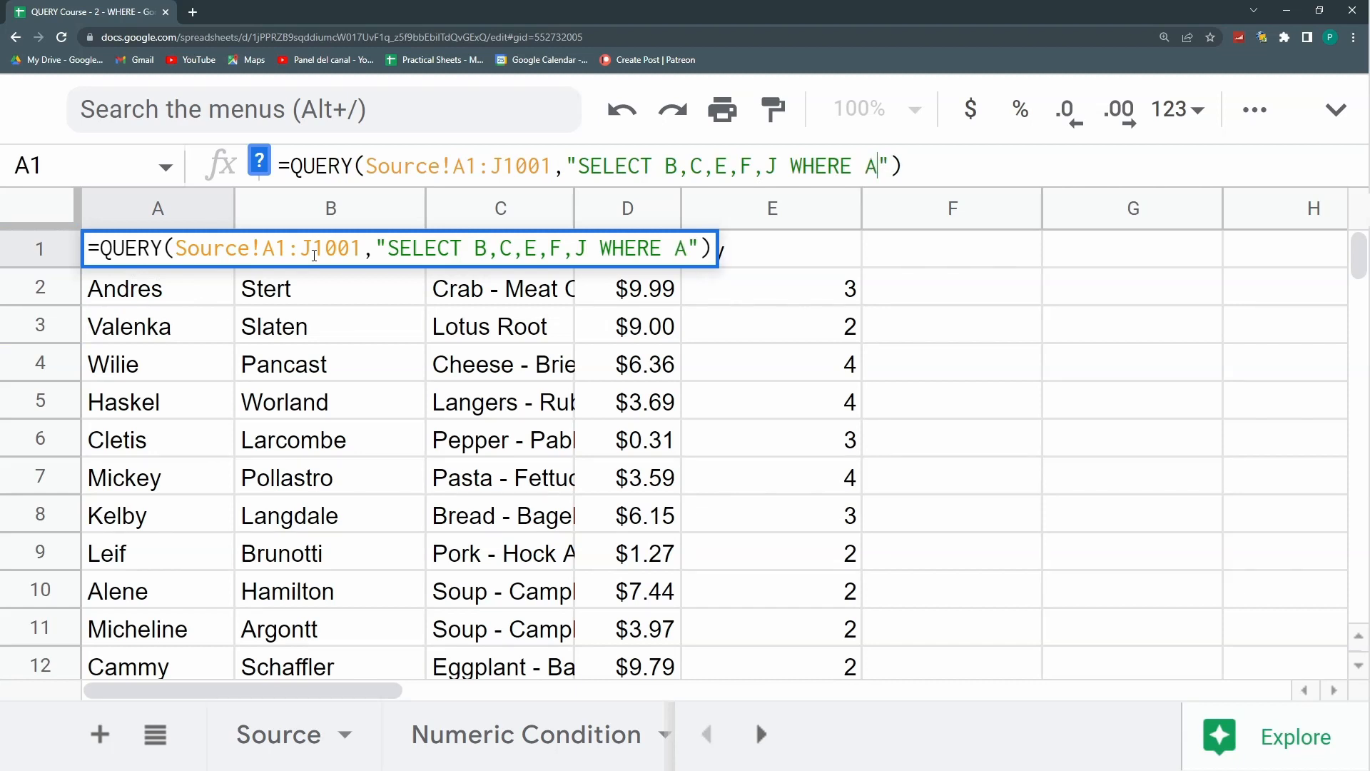
text(=)
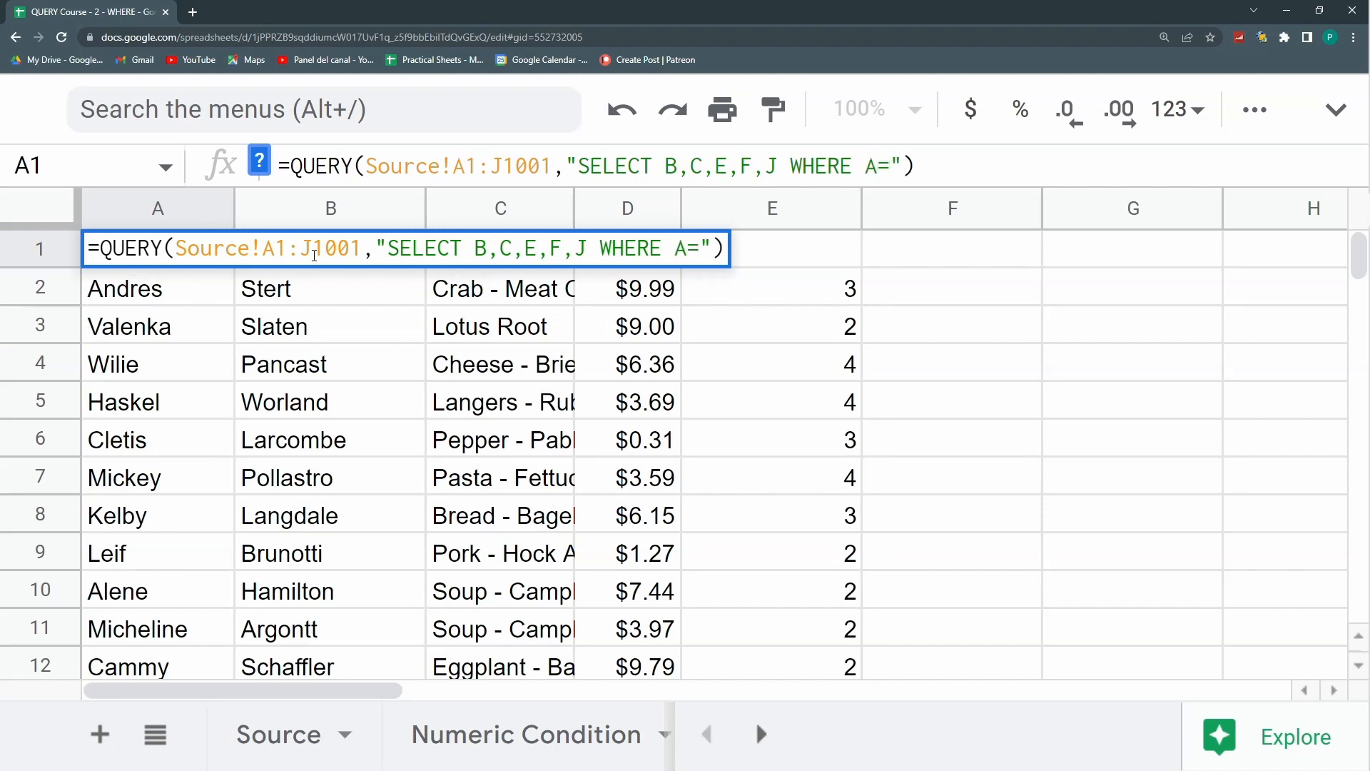
text('')
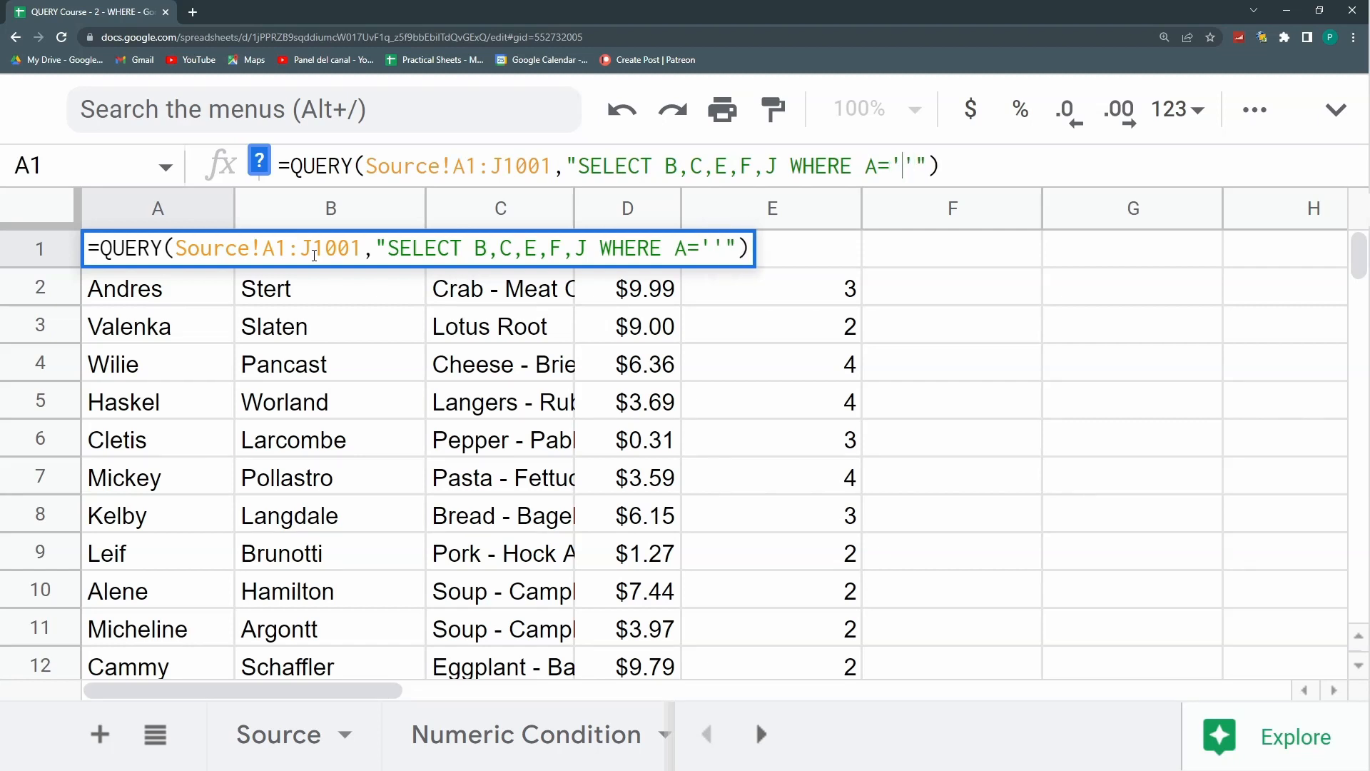
text(A)
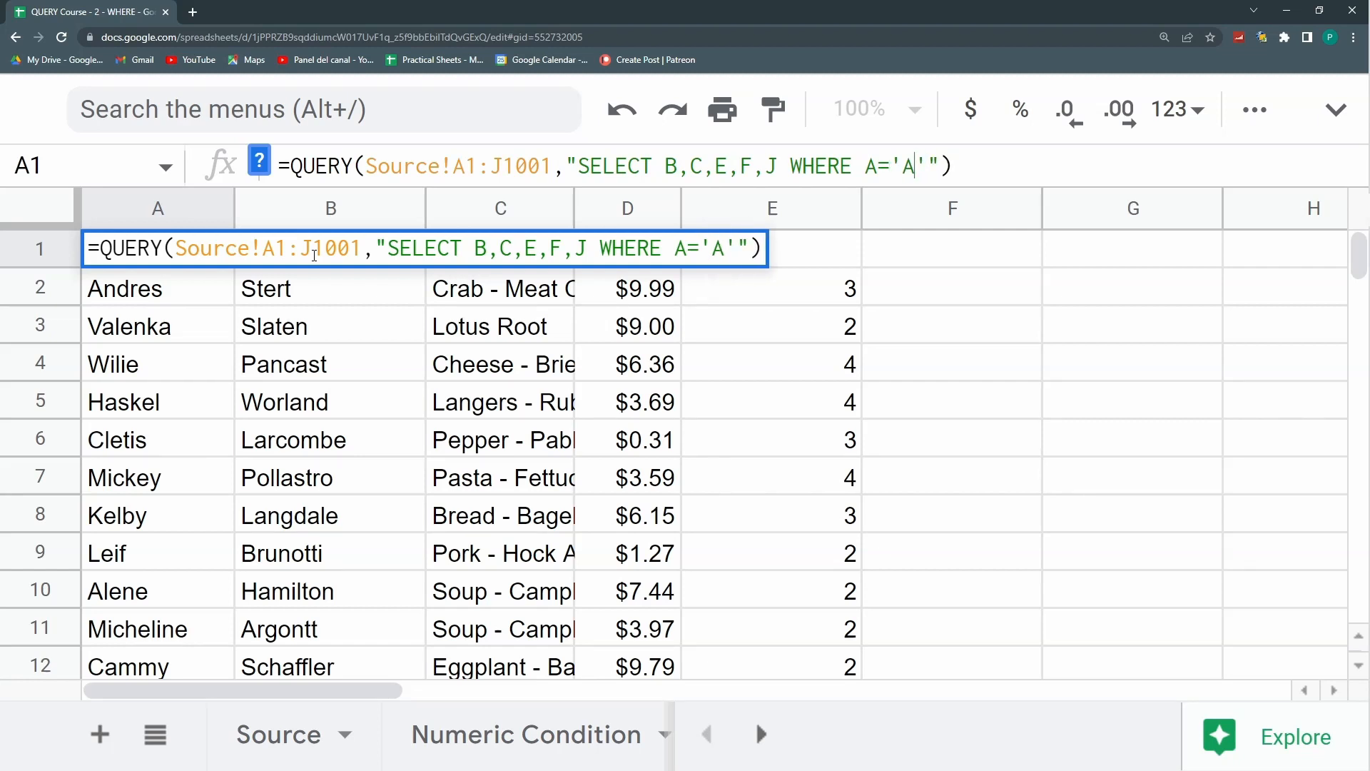
text(ndres)
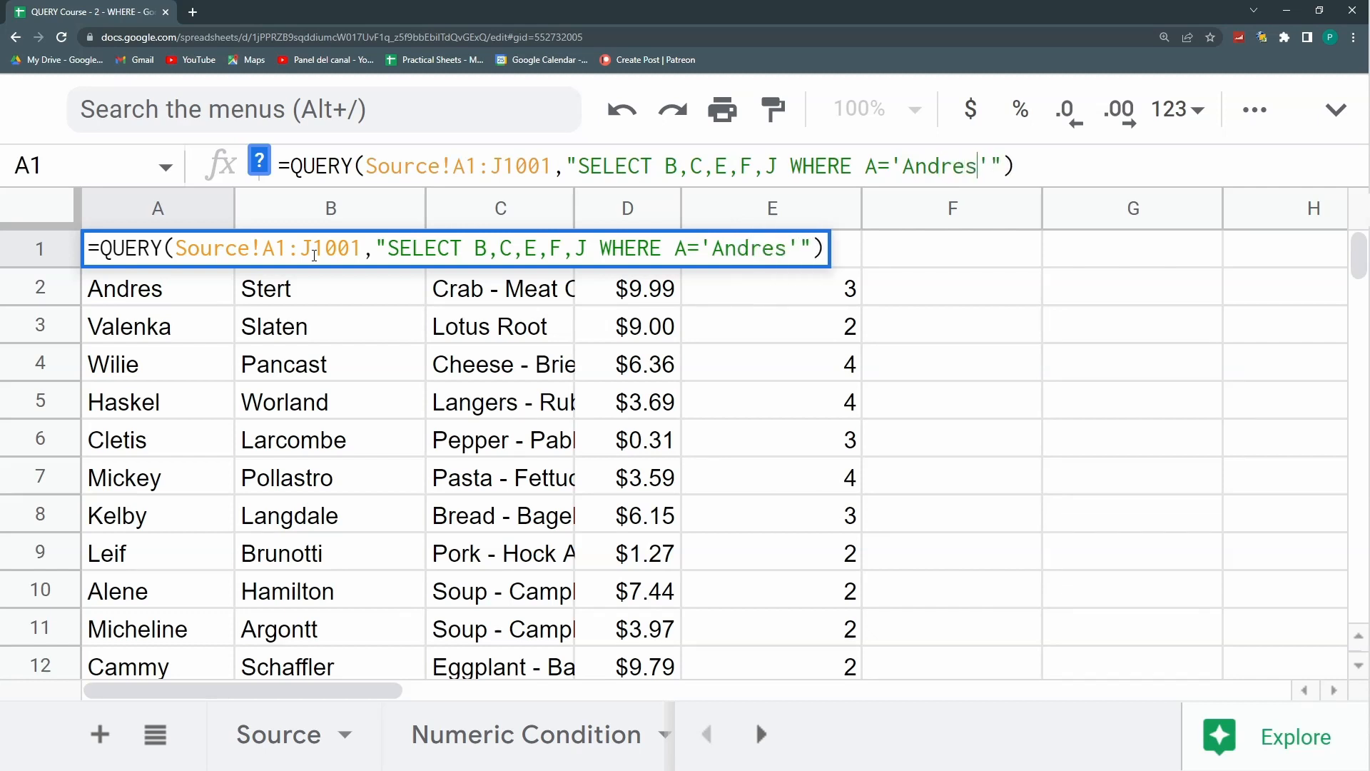
key(Return)
key(Up)
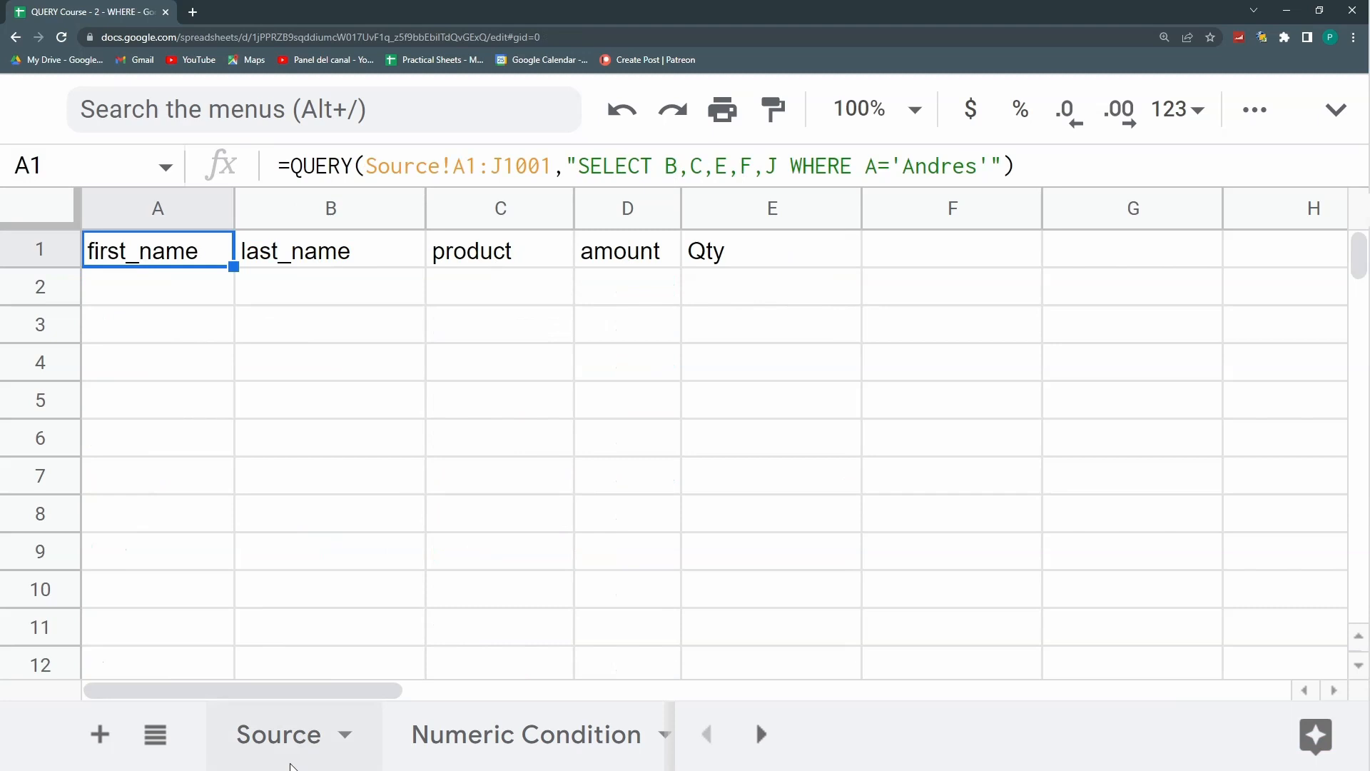
Step: Examine the first_name column in the Source sheet and the column letters and range in the Numeric Condition formula
click(300, 763)
drag(259, 361, 6, 395)
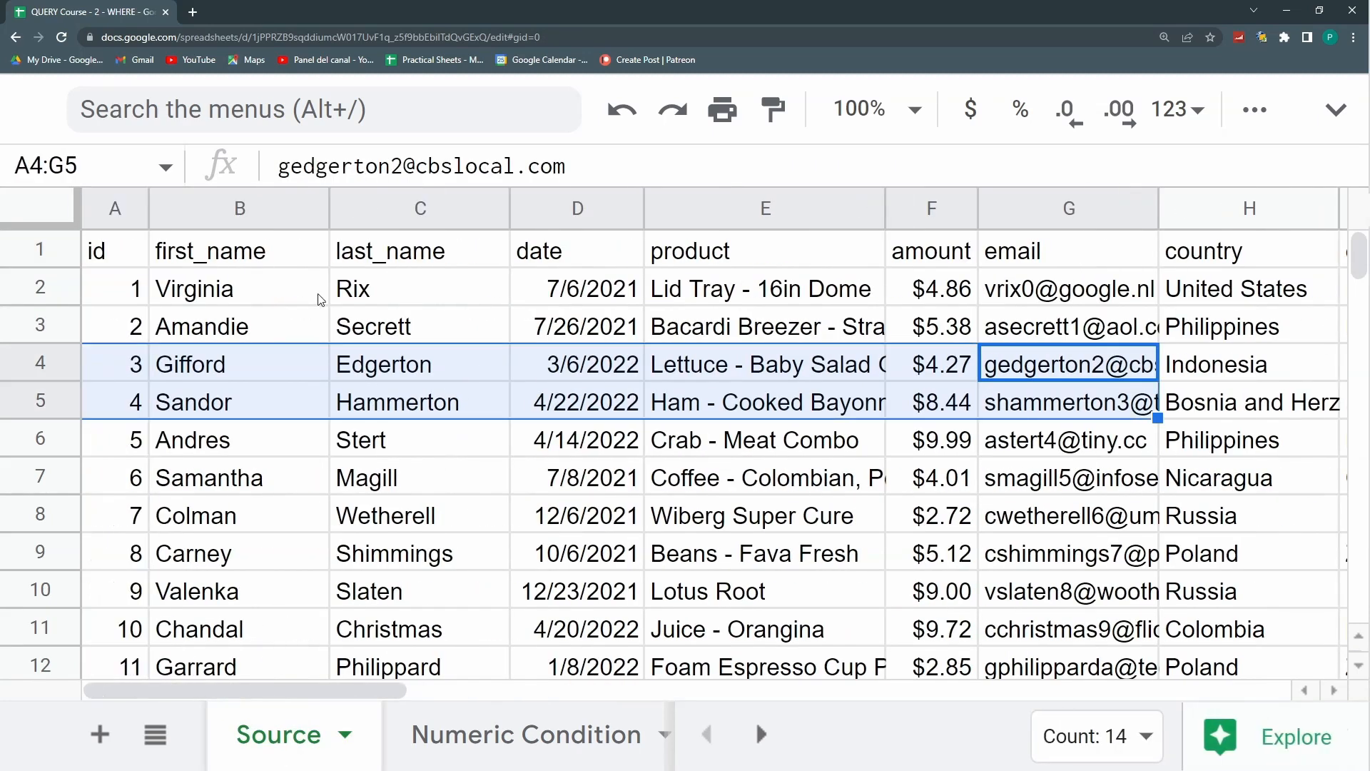
click(236, 208)
click(491, 741)
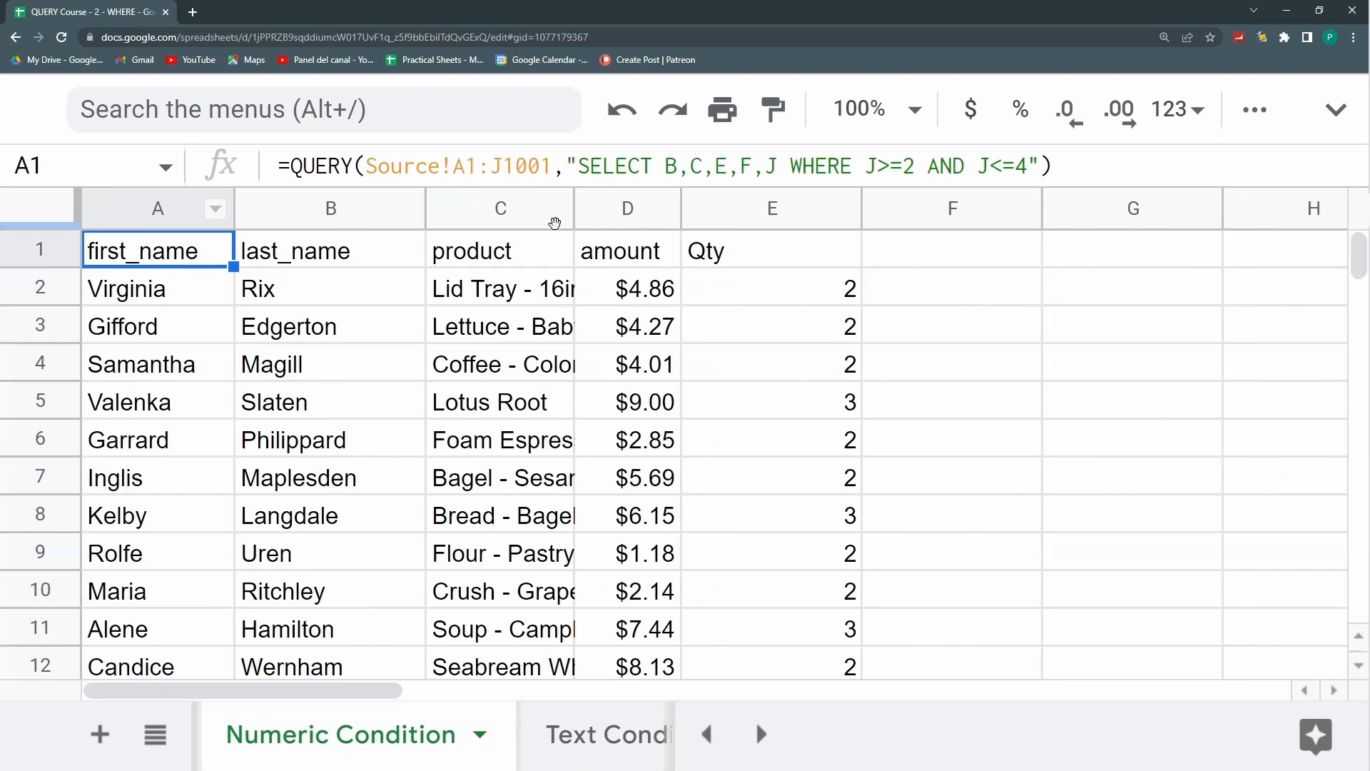
double_click(669, 166)
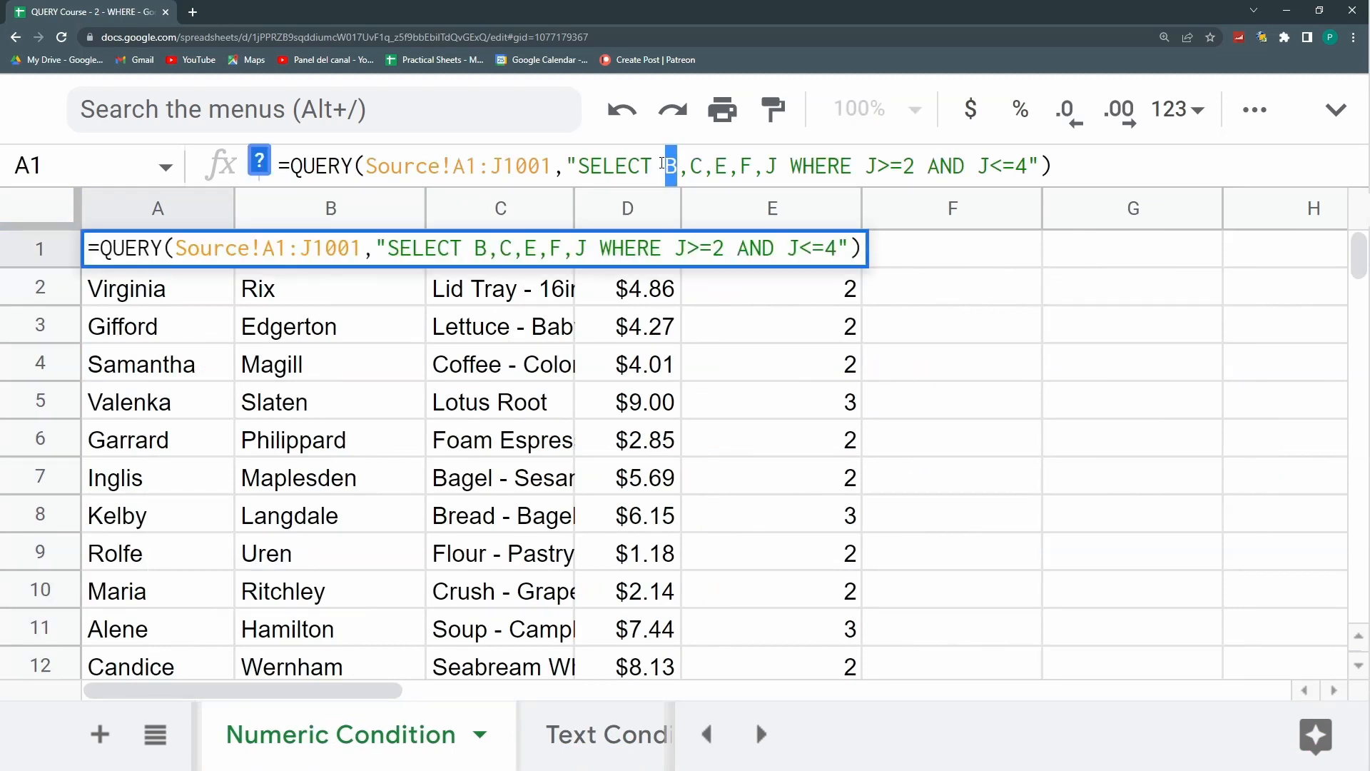
drag(551, 165, 365, 165)
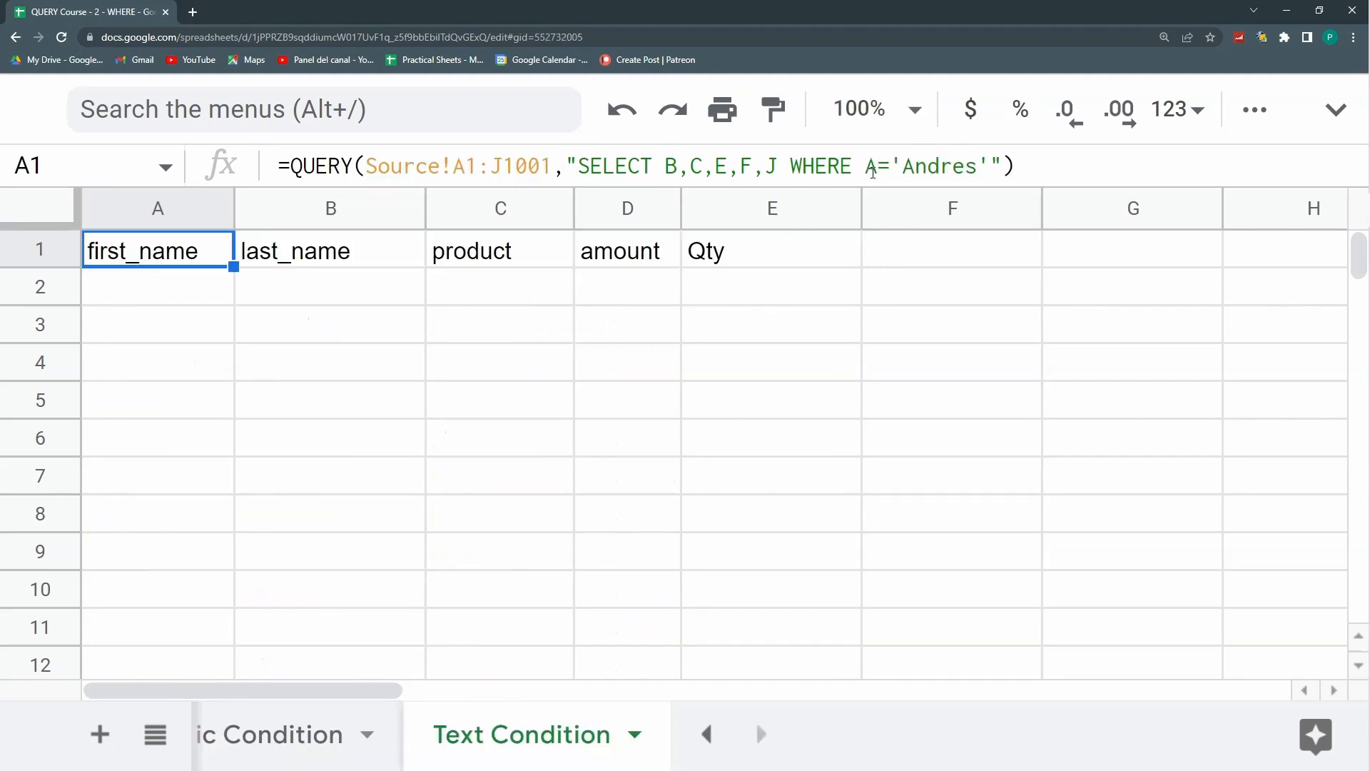
Step: Change the column in the Text Condition WHERE clause to B and enter the formula
double_click(871, 166)
text(B)
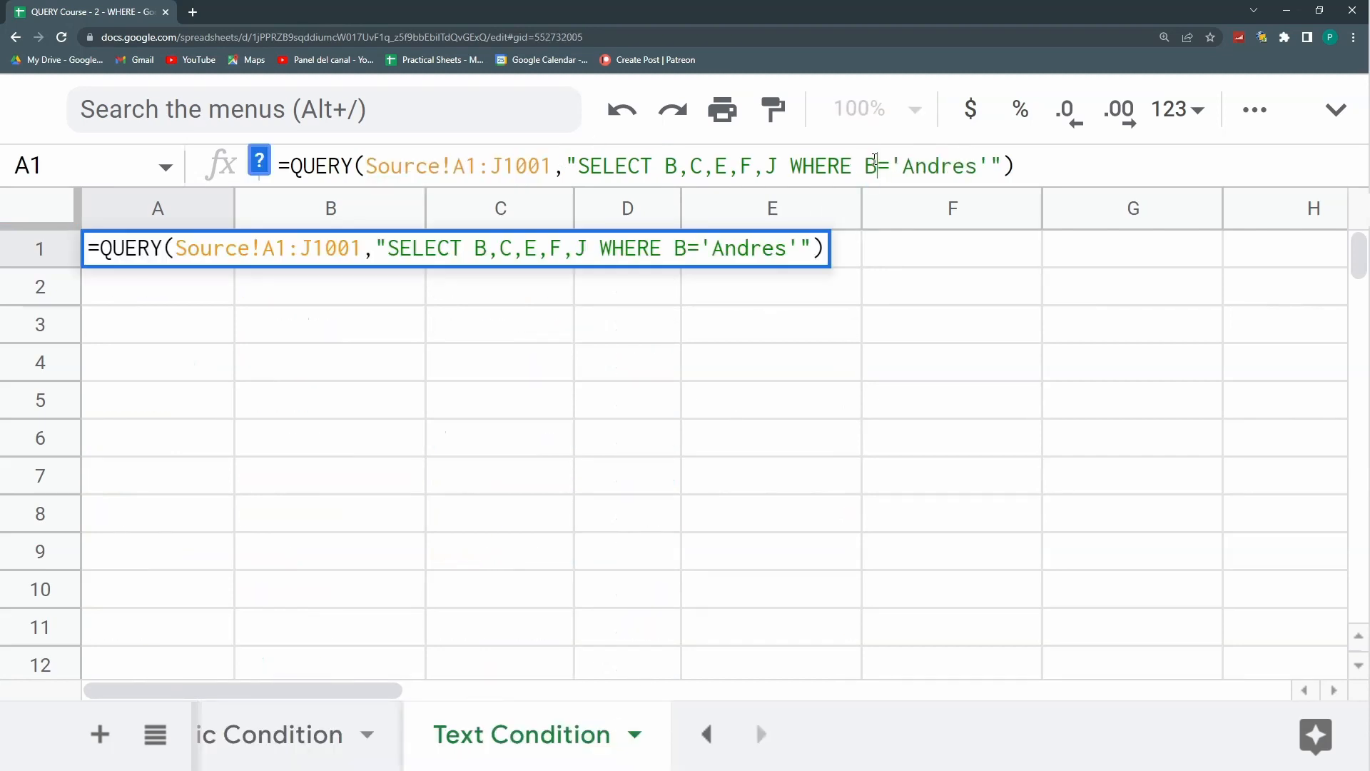
key(Return)
key(Up)
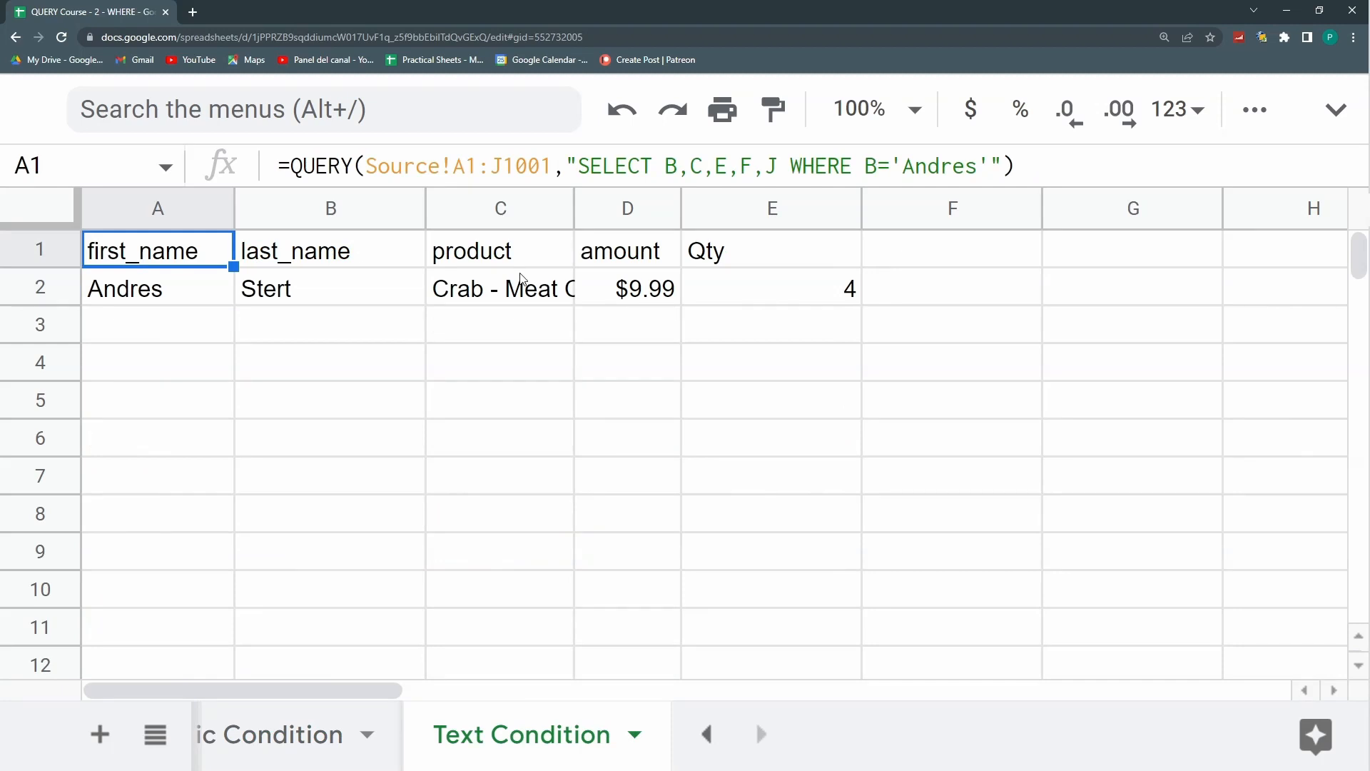
Step: Change the comparison operator of the column B condition to != and enter the formula
click(879, 160)
double_click(880, 159)
click(878, 162)
text(!)
key(Return)
key(Up)
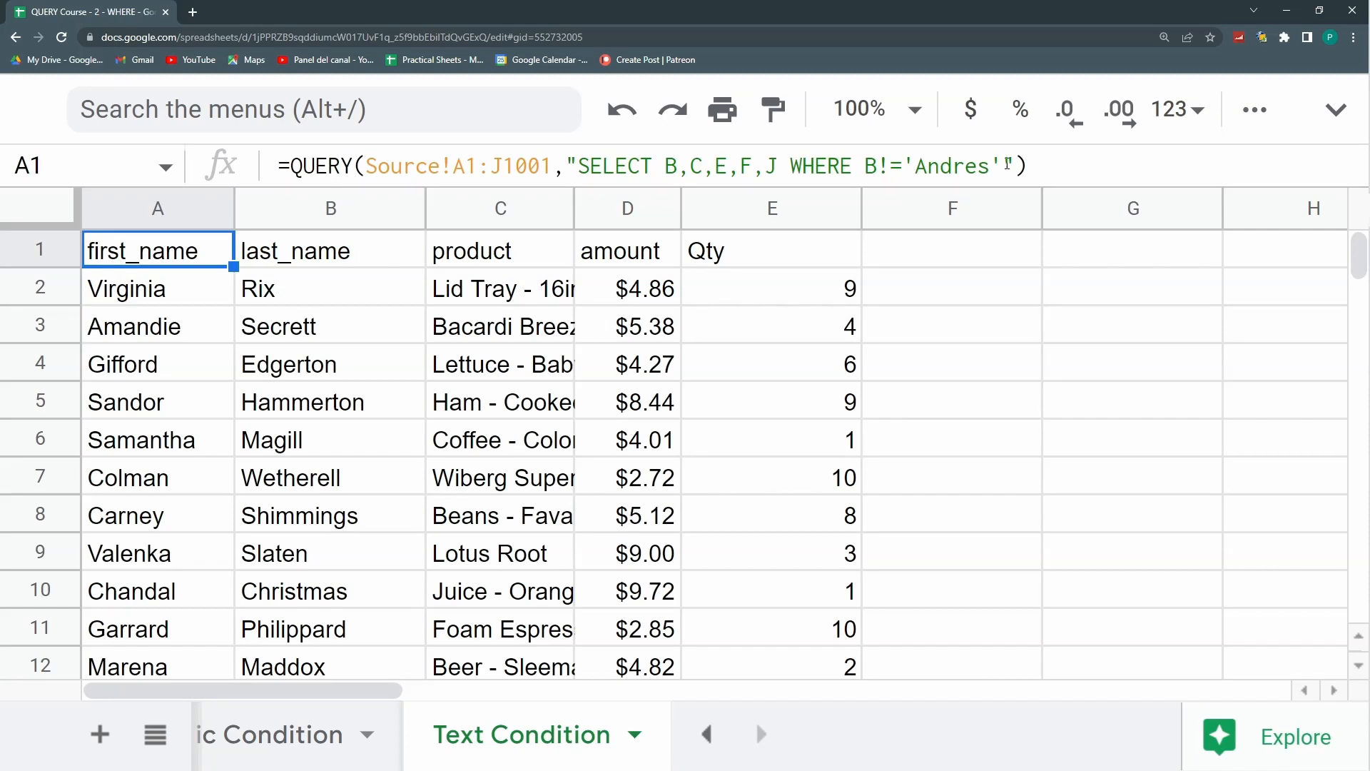
Step: Append an AND condition matching column C to a single-quoted customer last name and enter the formula in A1
click(998, 165)
text(an)
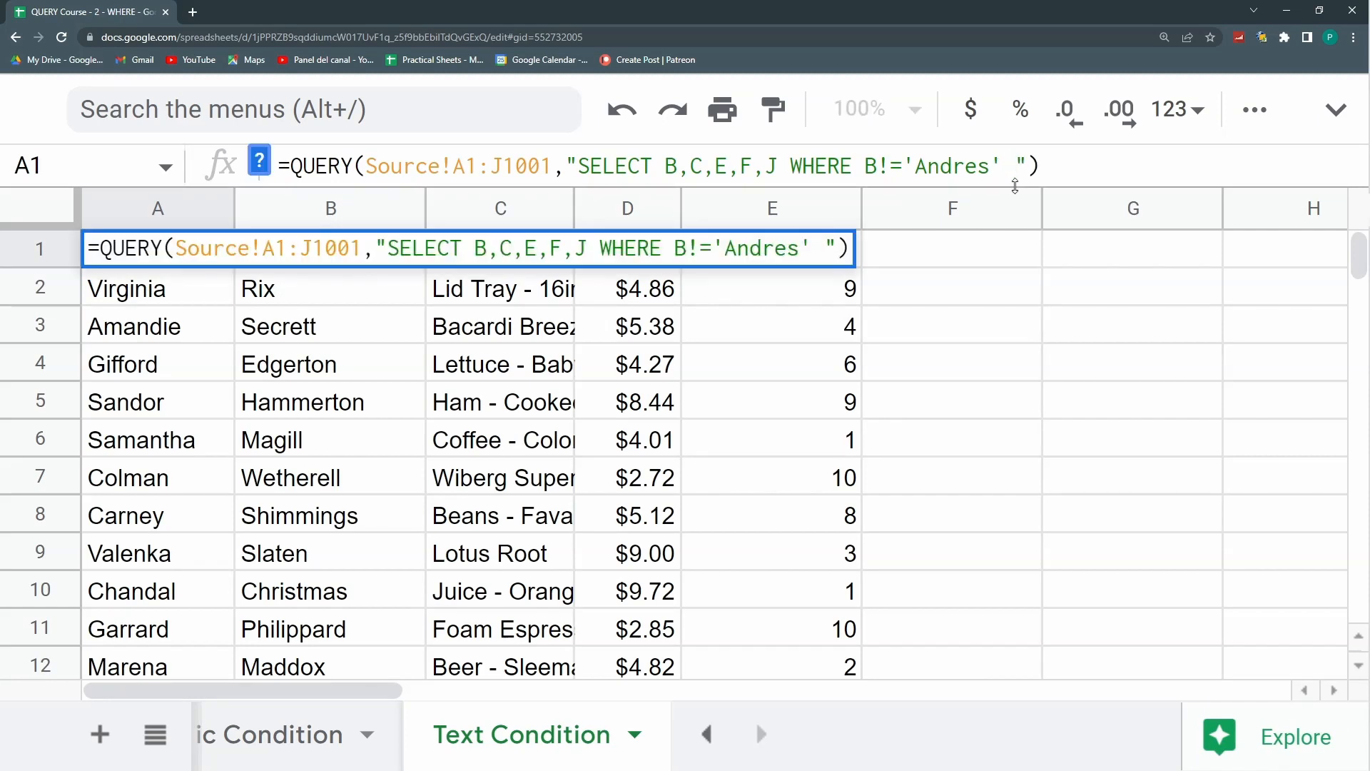
key(BackSpace)
key(BackSpace)
text(AND)
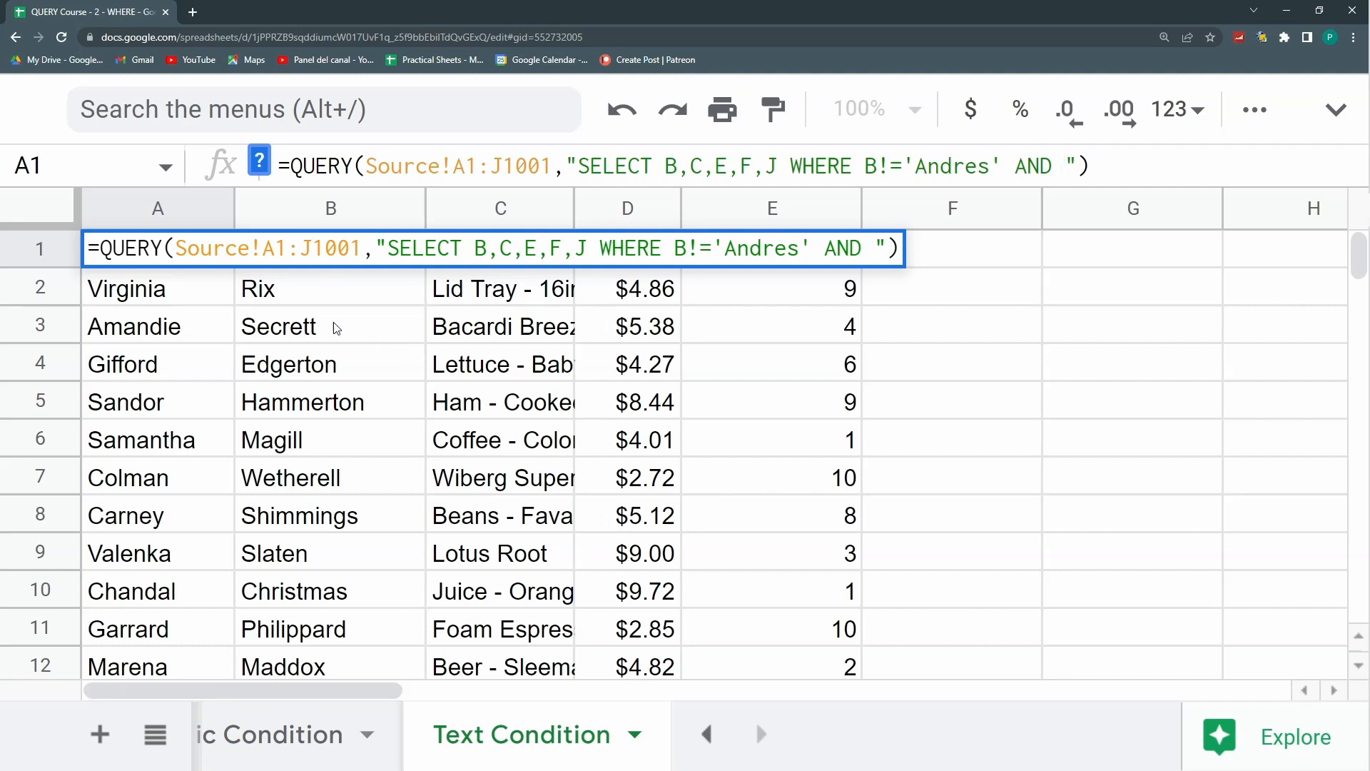
text(C=)
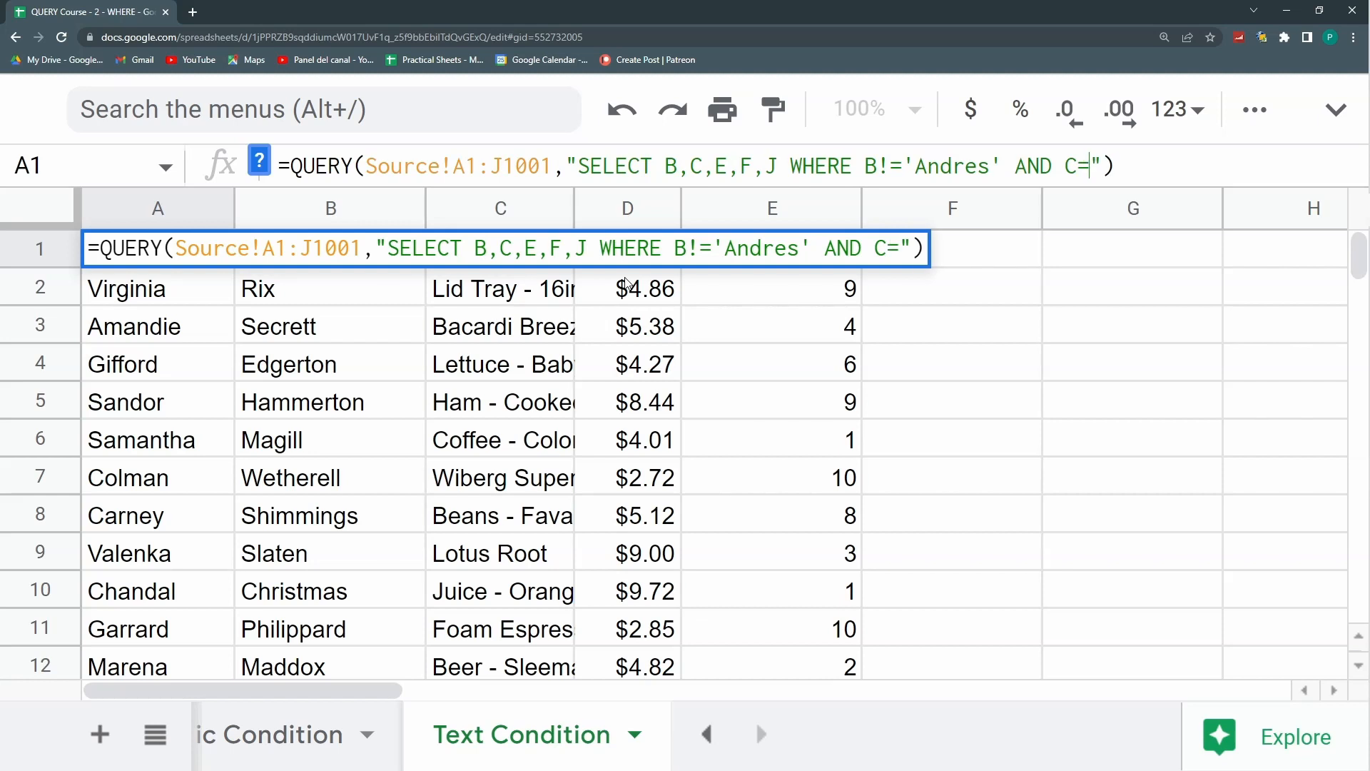
text('e)
key(BackSpace)
text(Edge)
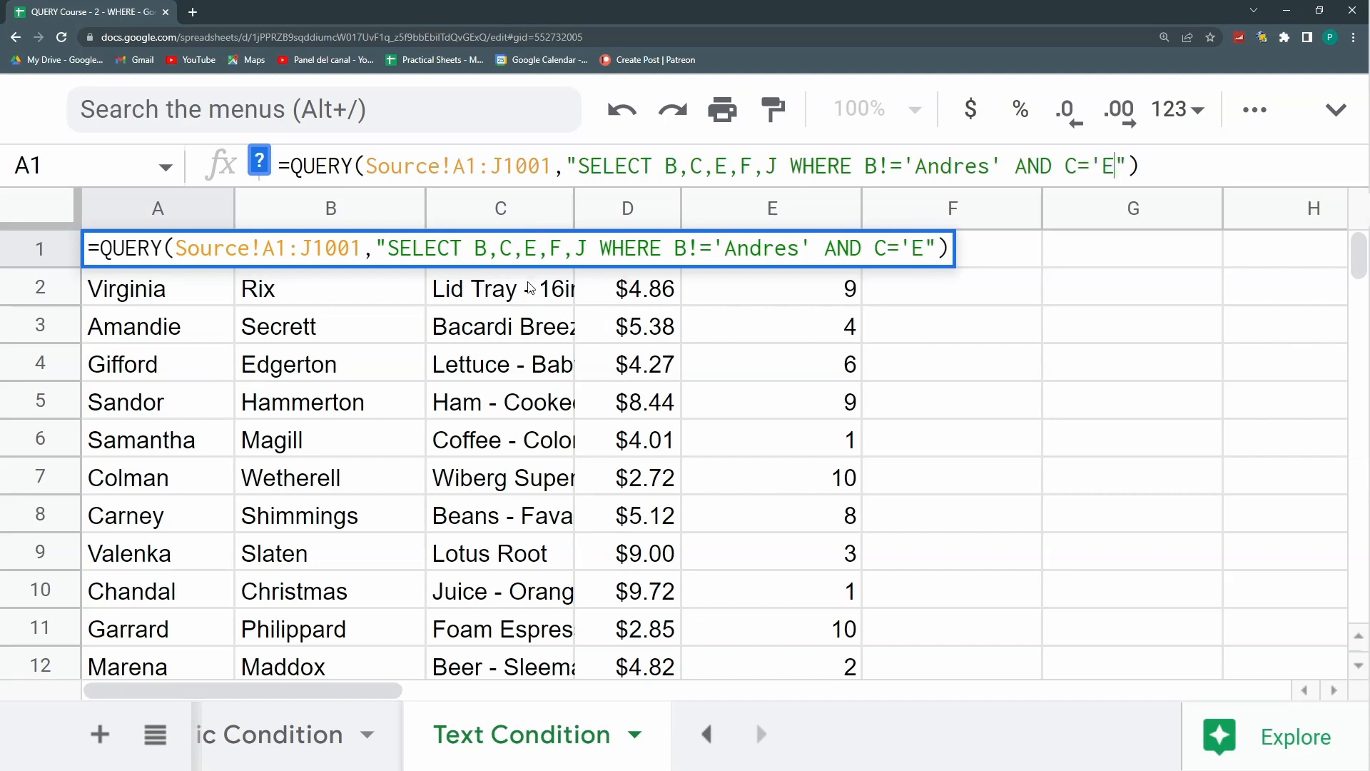
text(ton')
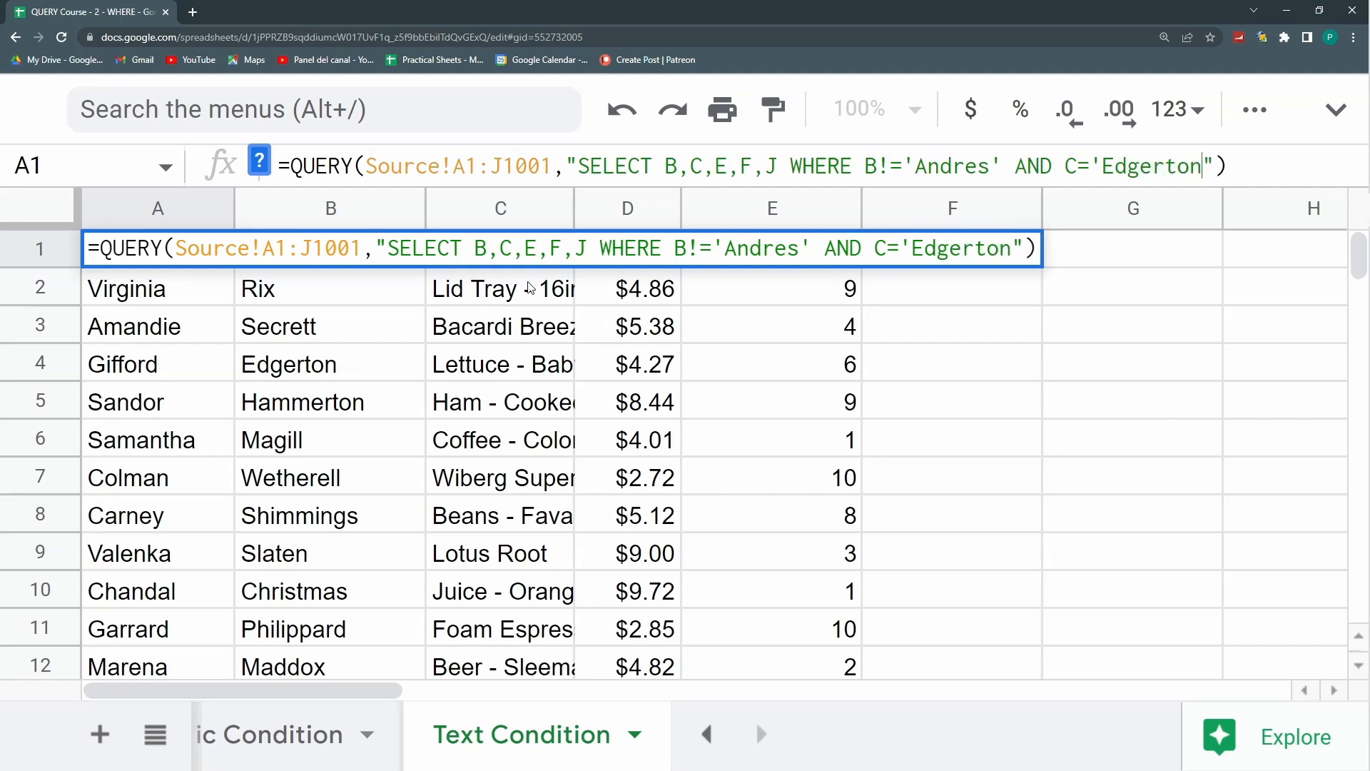
key(Return)
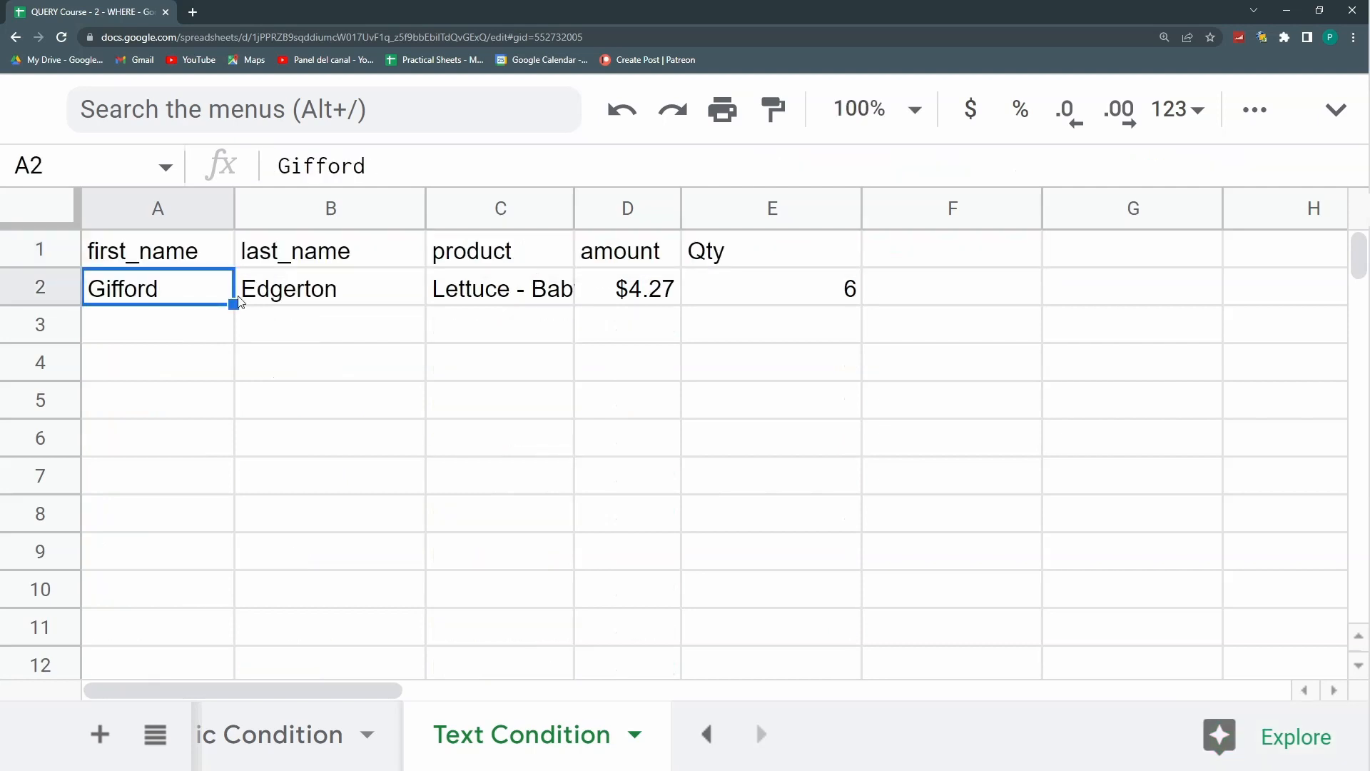
key(Up)
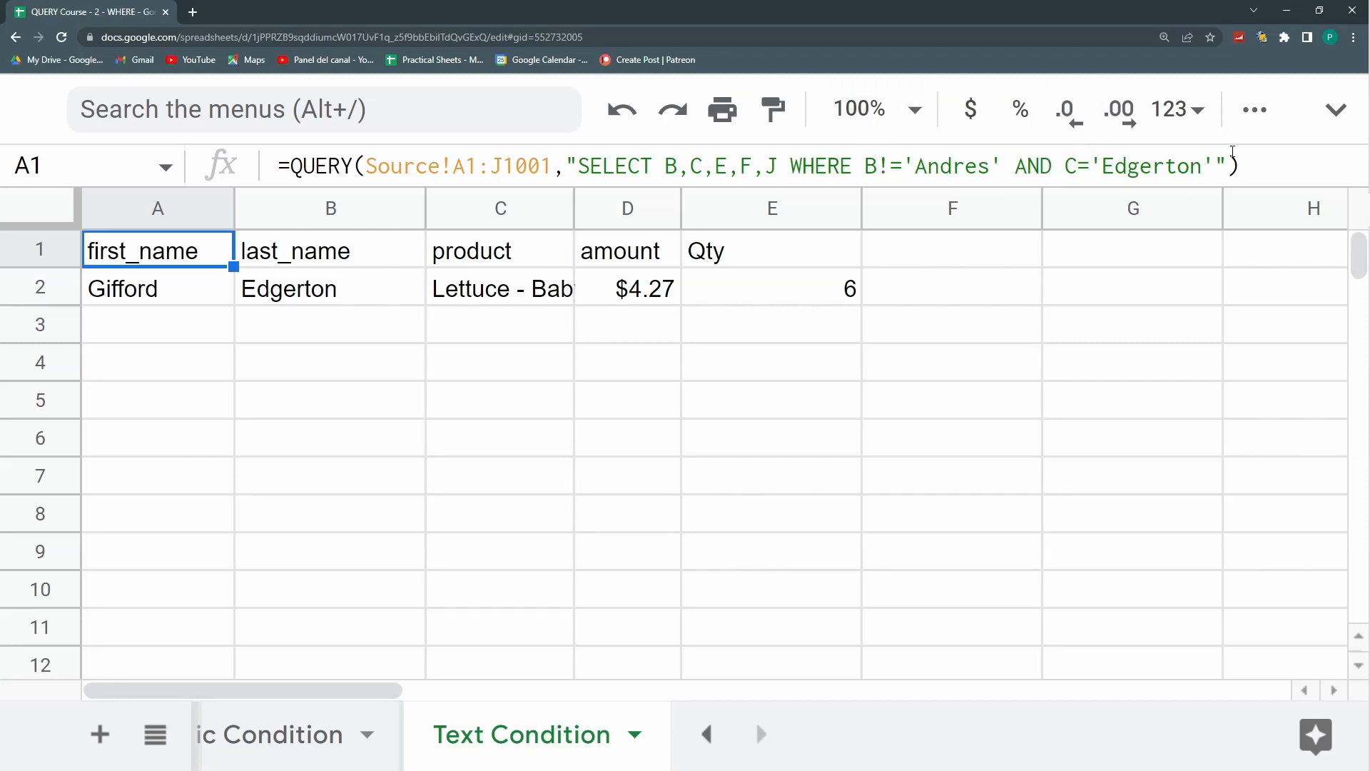
Step: Remove the whole WHERE clause from the A1 query, leaving SELECT B,C,E,F,J, and enter the formula
drag(1219, 167, 1021, 167)
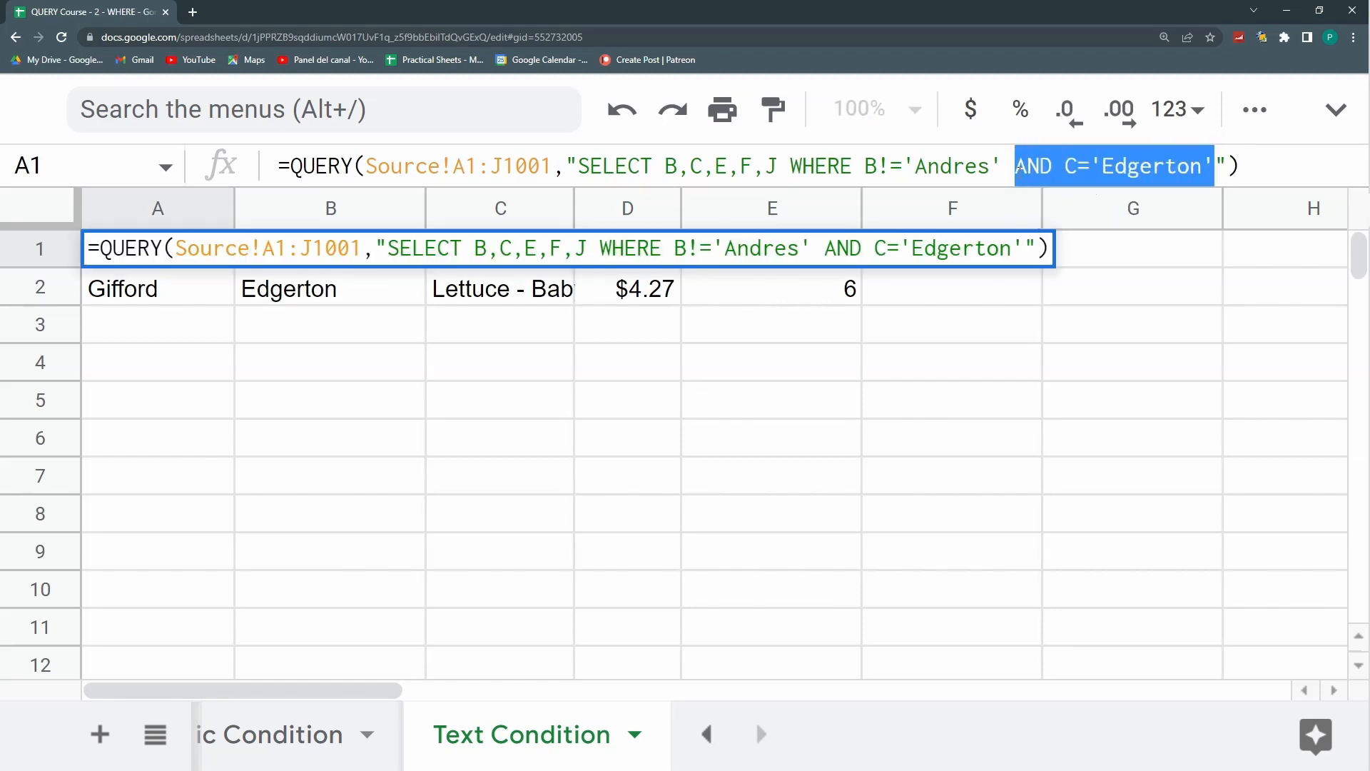
key(BackSpace)
key(BackSpace)
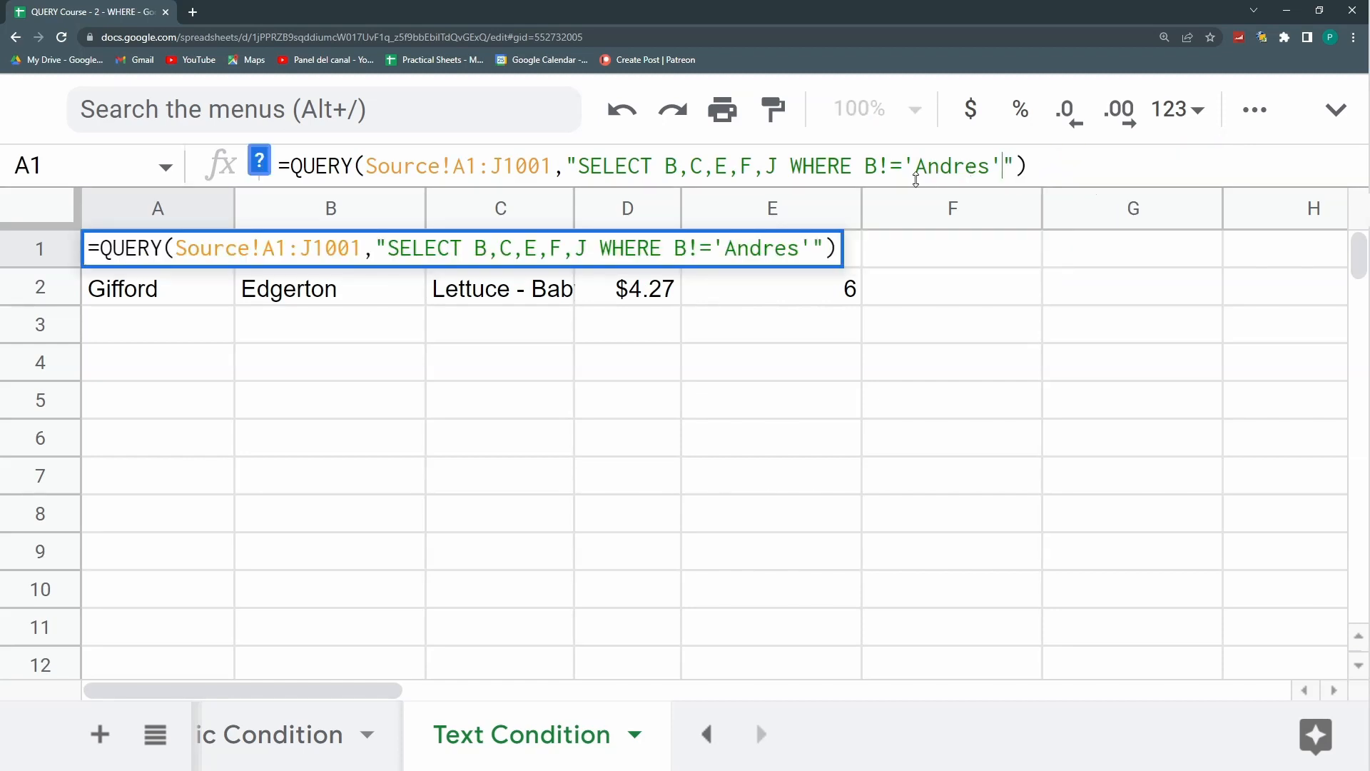
drag(1003, 167, 790, 167)
key(BackSpace)
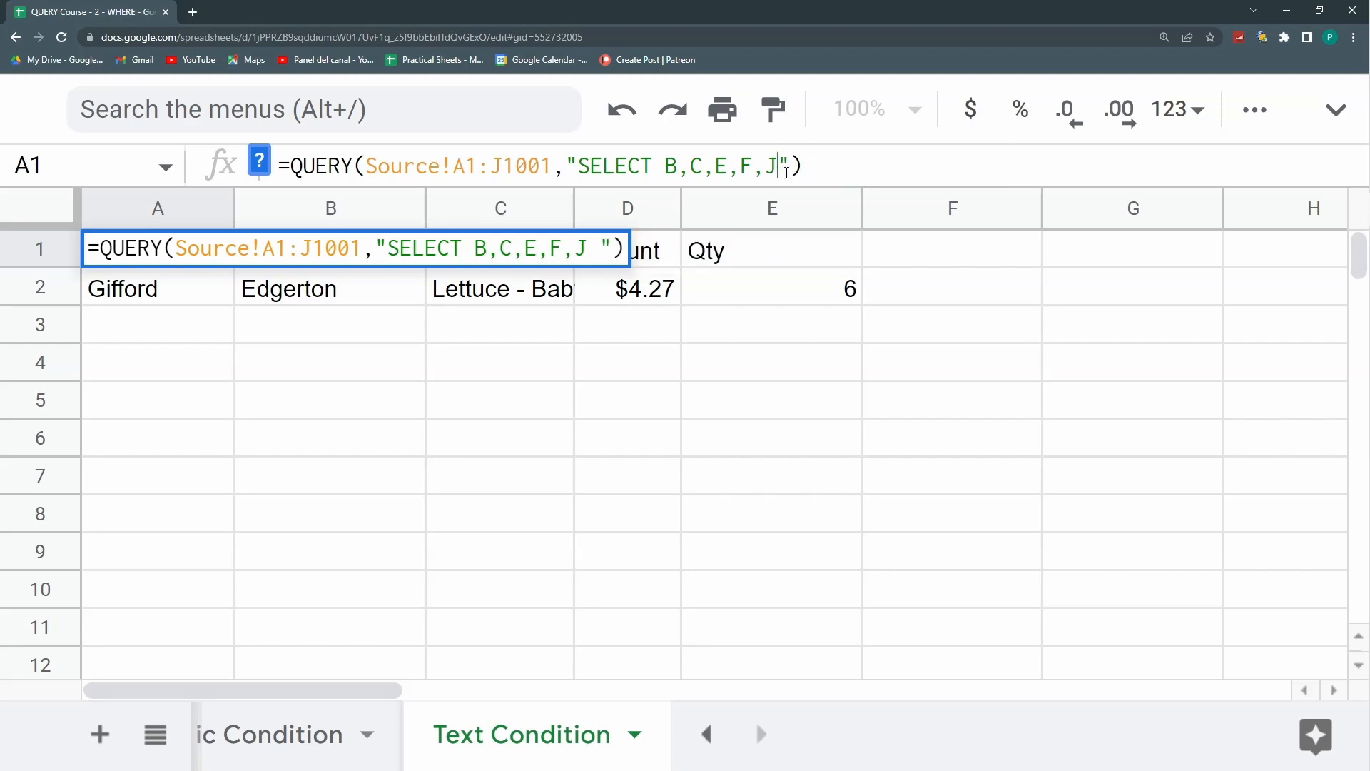
key(Return)
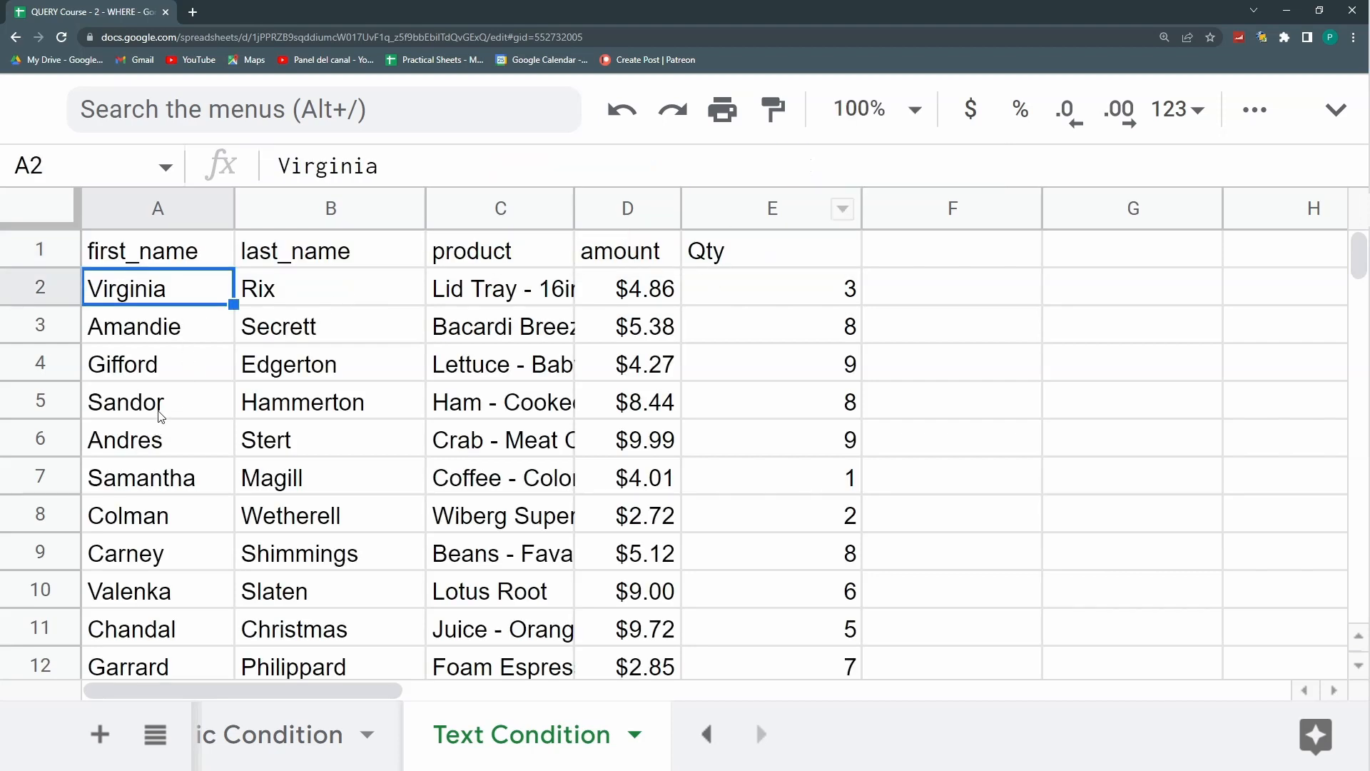
Step: Add a WHERE clause to the A1 query matching column B to the single-quoted customer first name from row 6
click(152, 443)
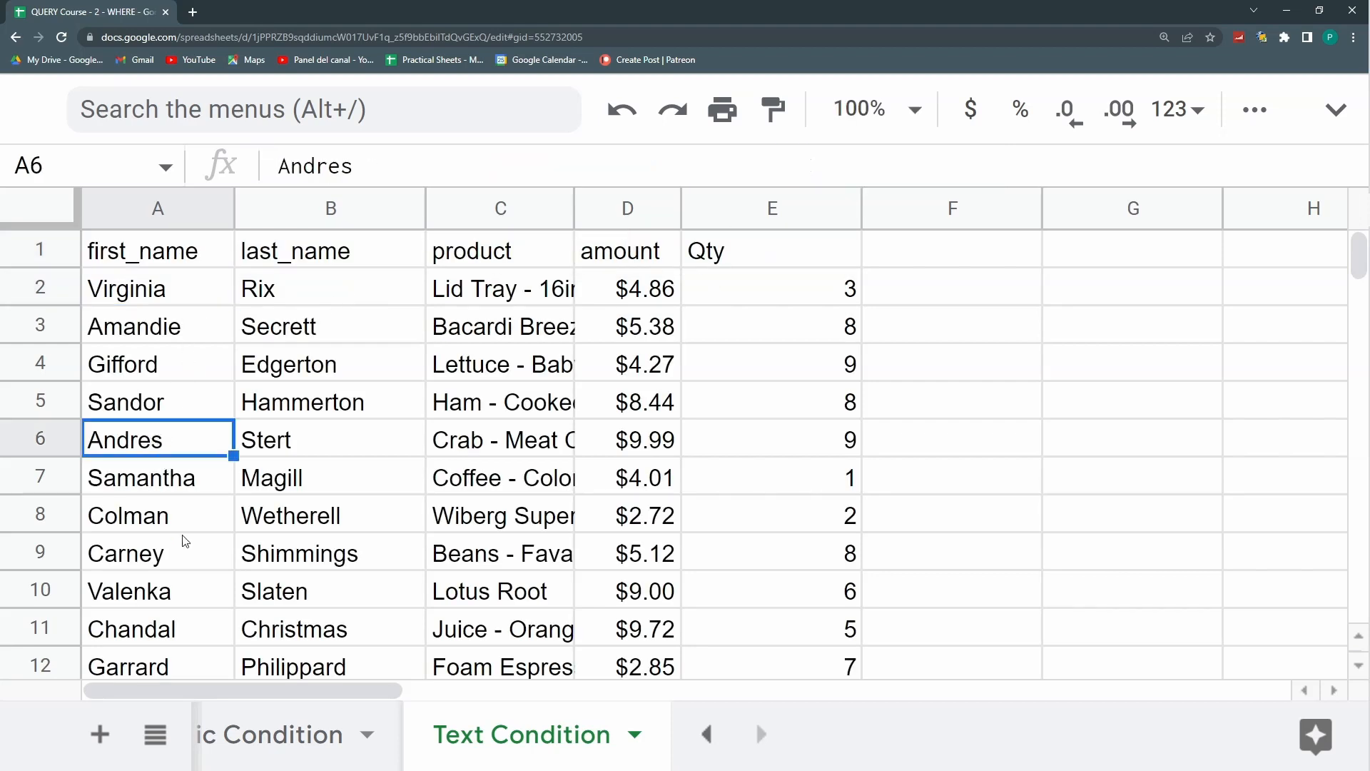
click(149, 491)
click(163, 254)
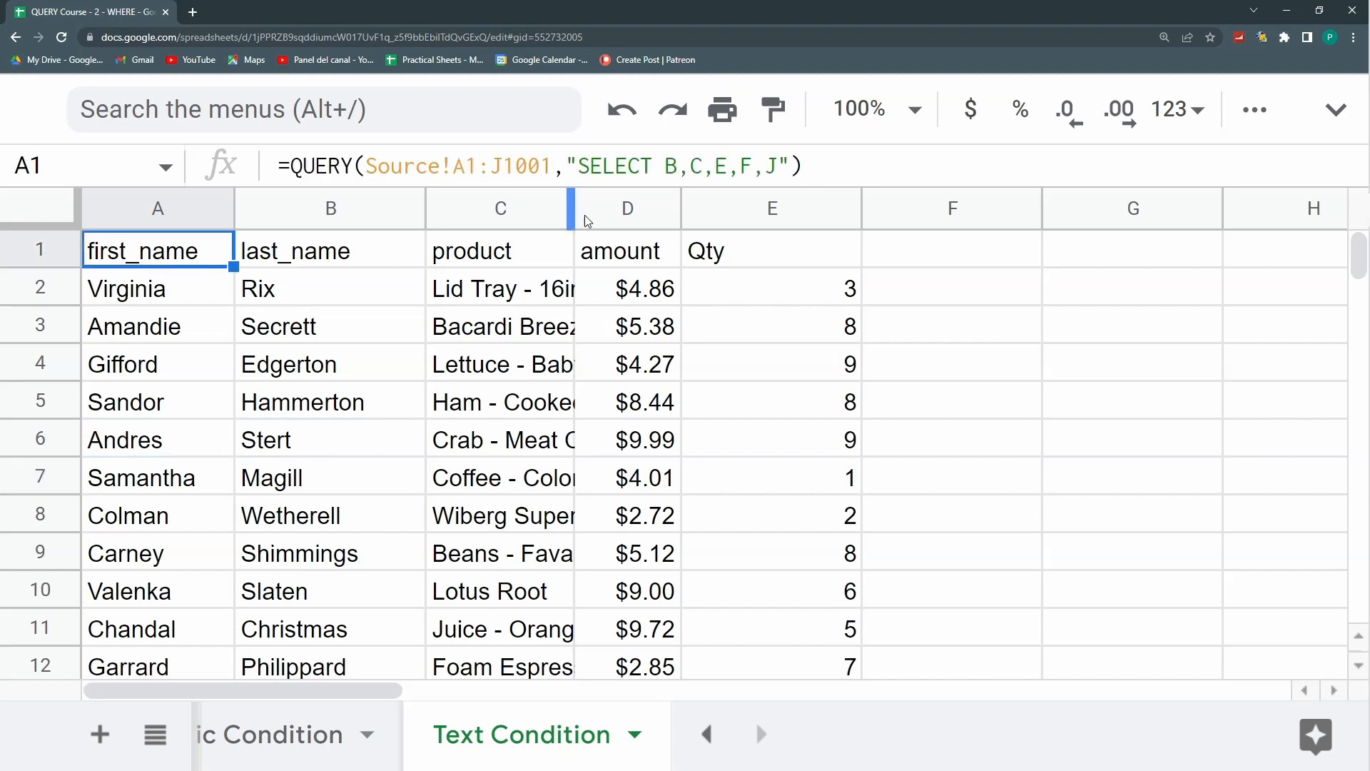
click(779, 171)
text(WHERE)
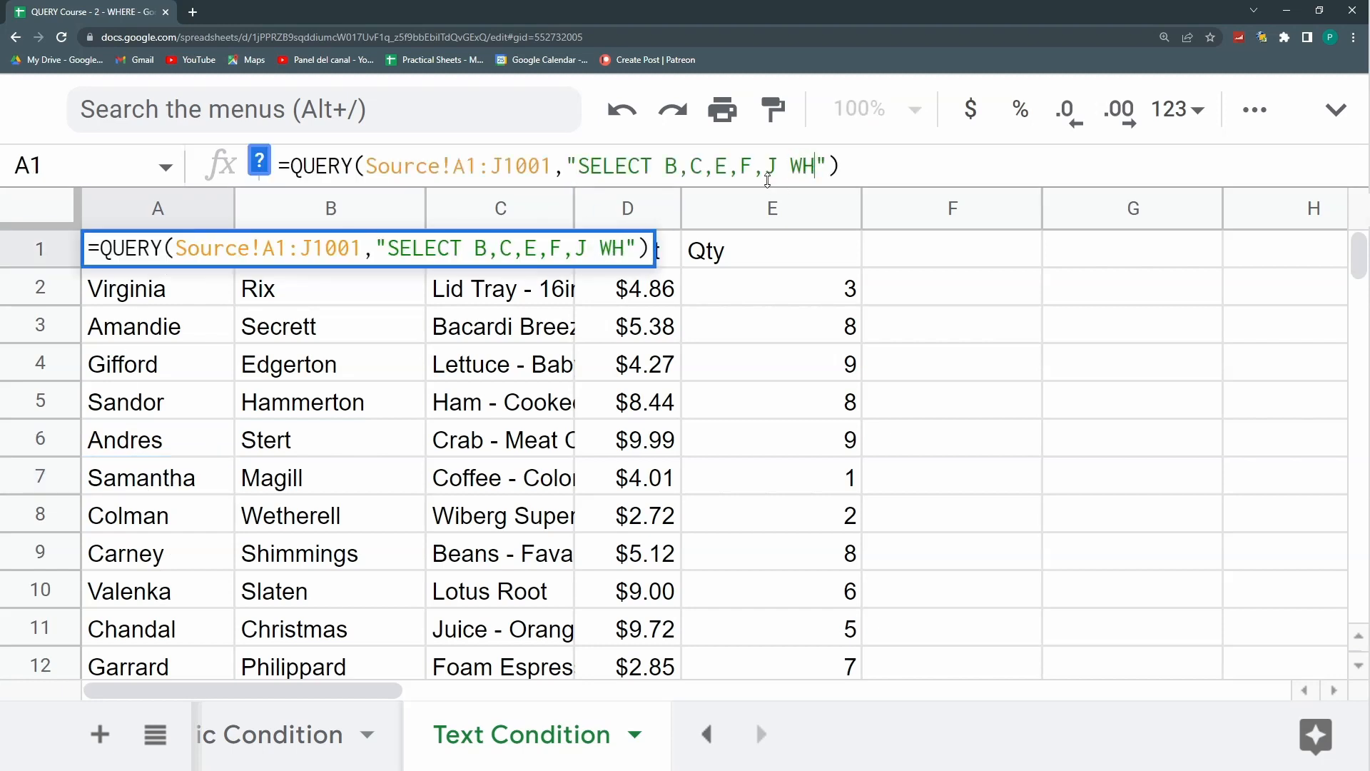
text( B=)
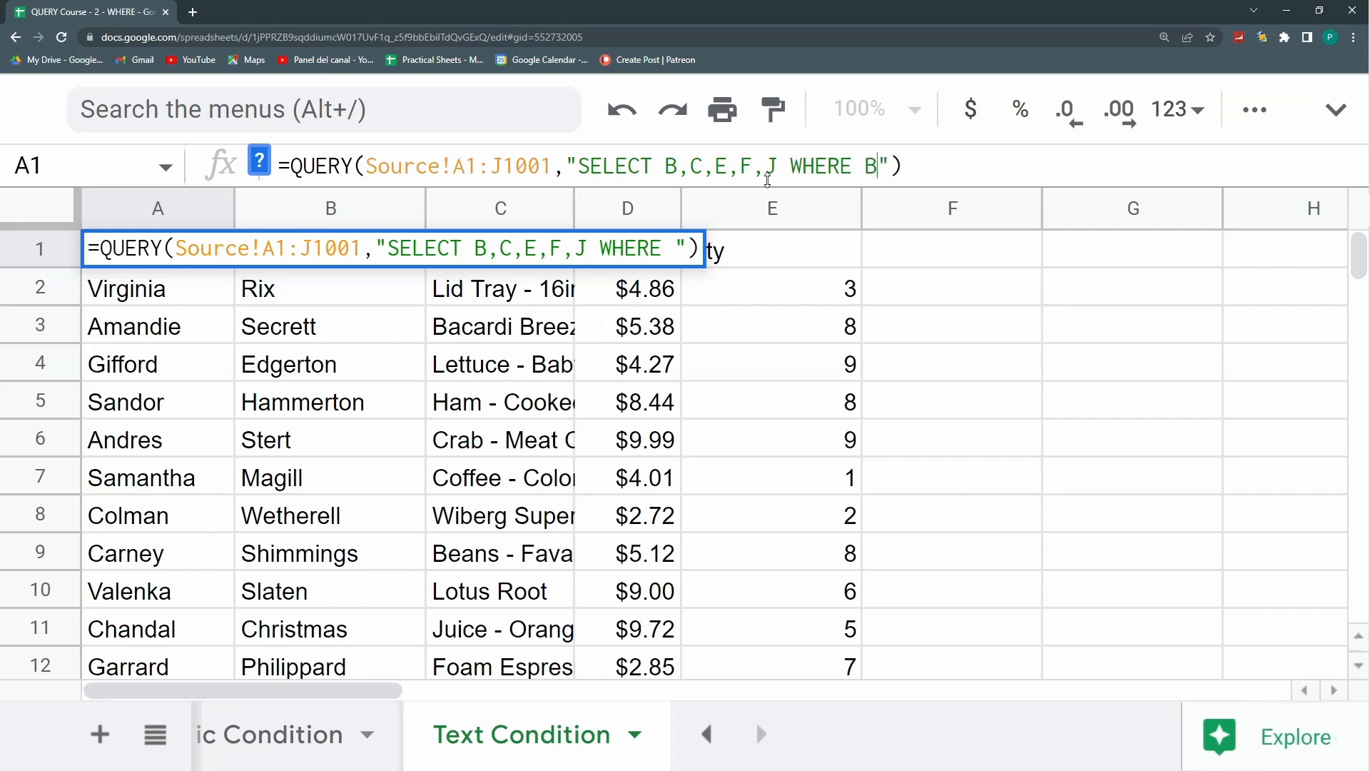
text(')
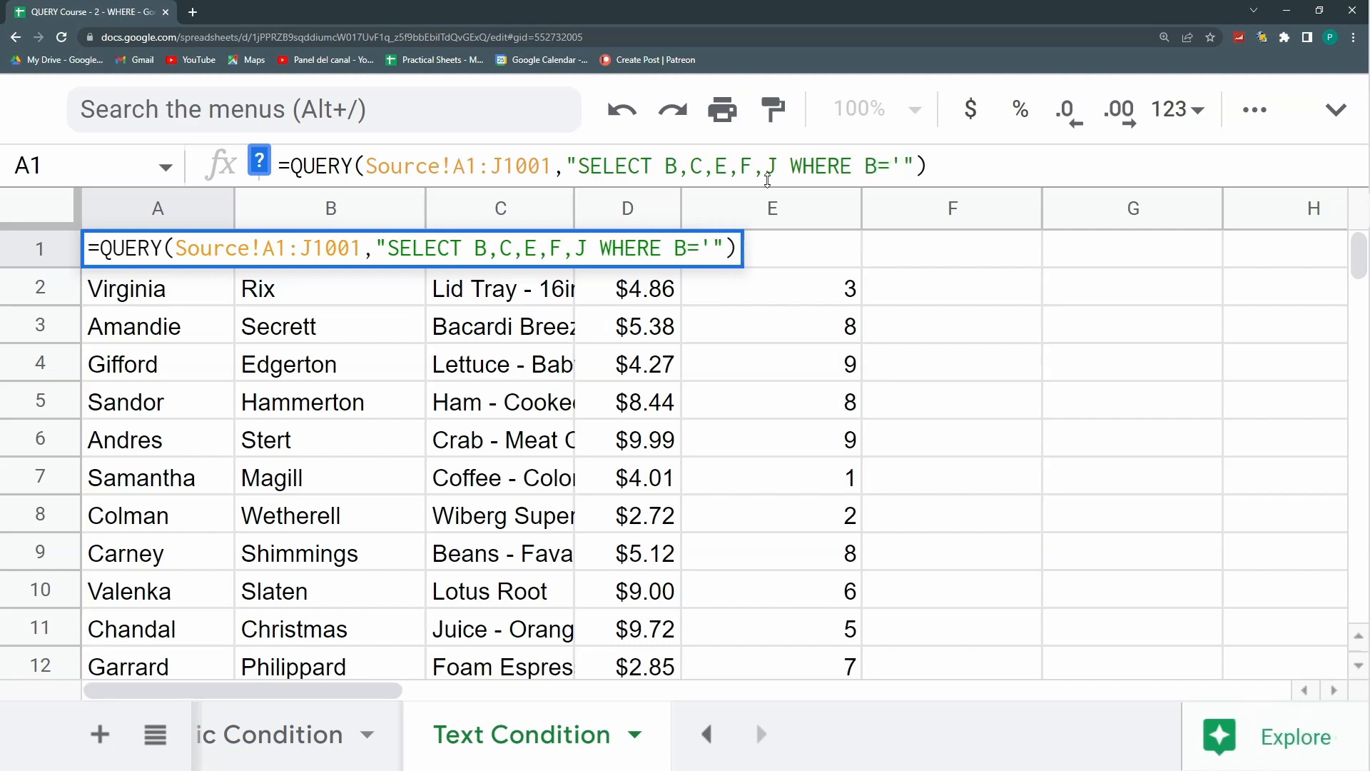
text(aN)
key(BackSpace)
key(BackSpace)
text(Andres')
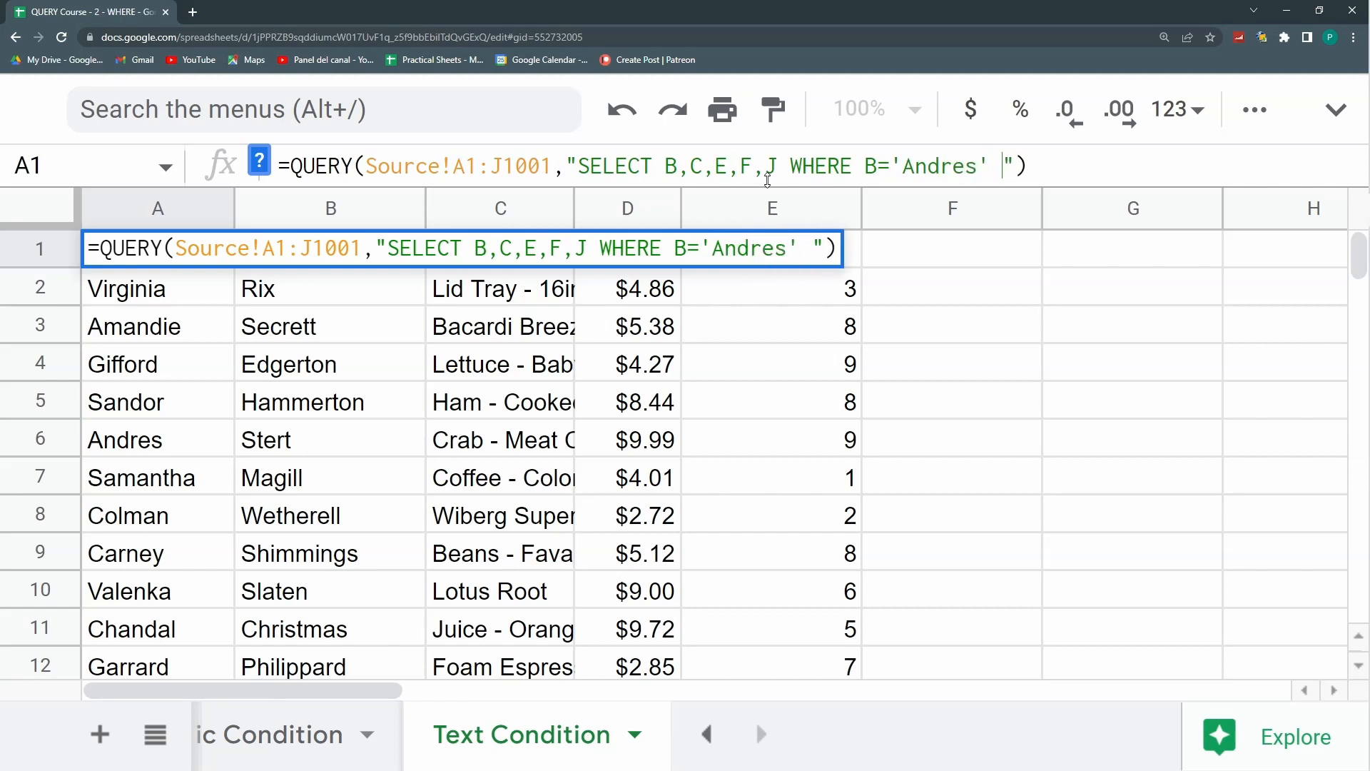
Step: Append an OR condition matching column B to the single-quoted customer first name from row 7, and enter the formula
text( or)
key(BackSpace)
key(BackSpace)
text(OR )
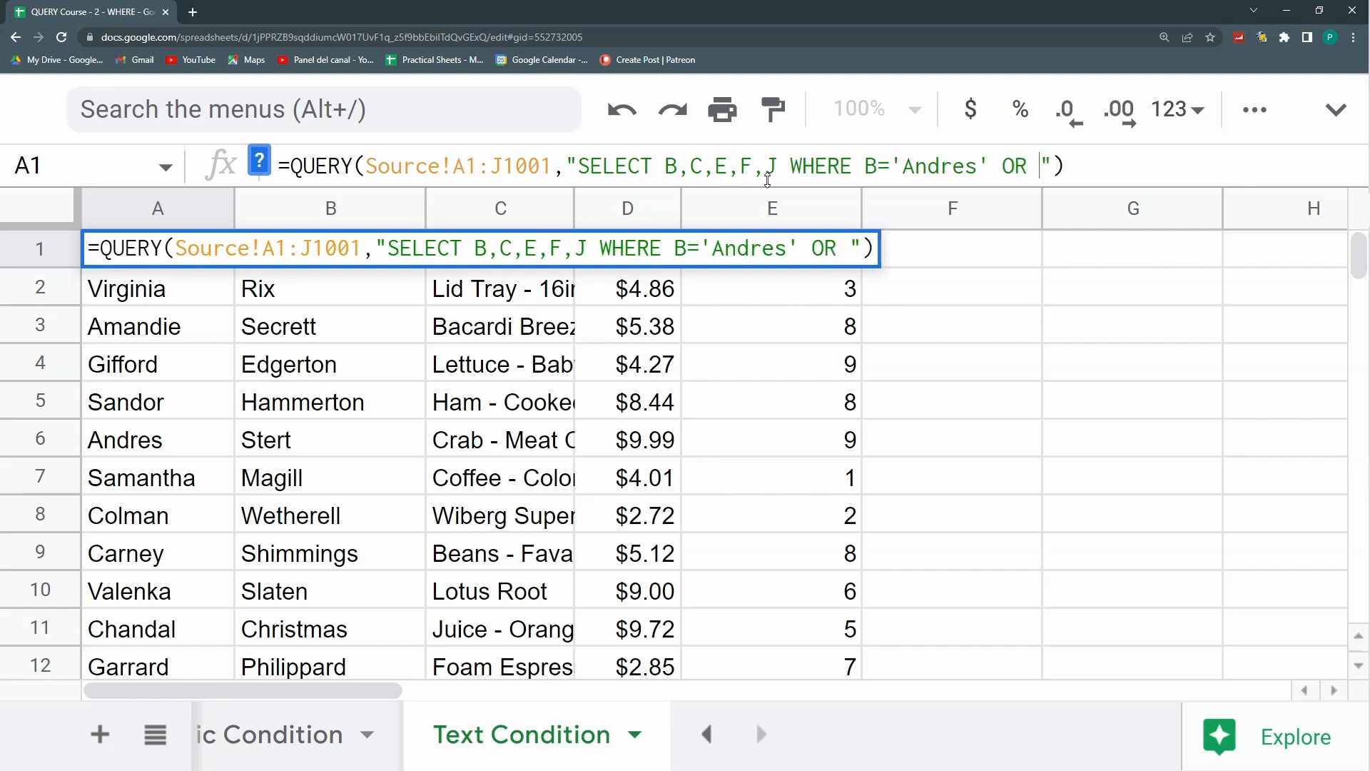
text(B=)
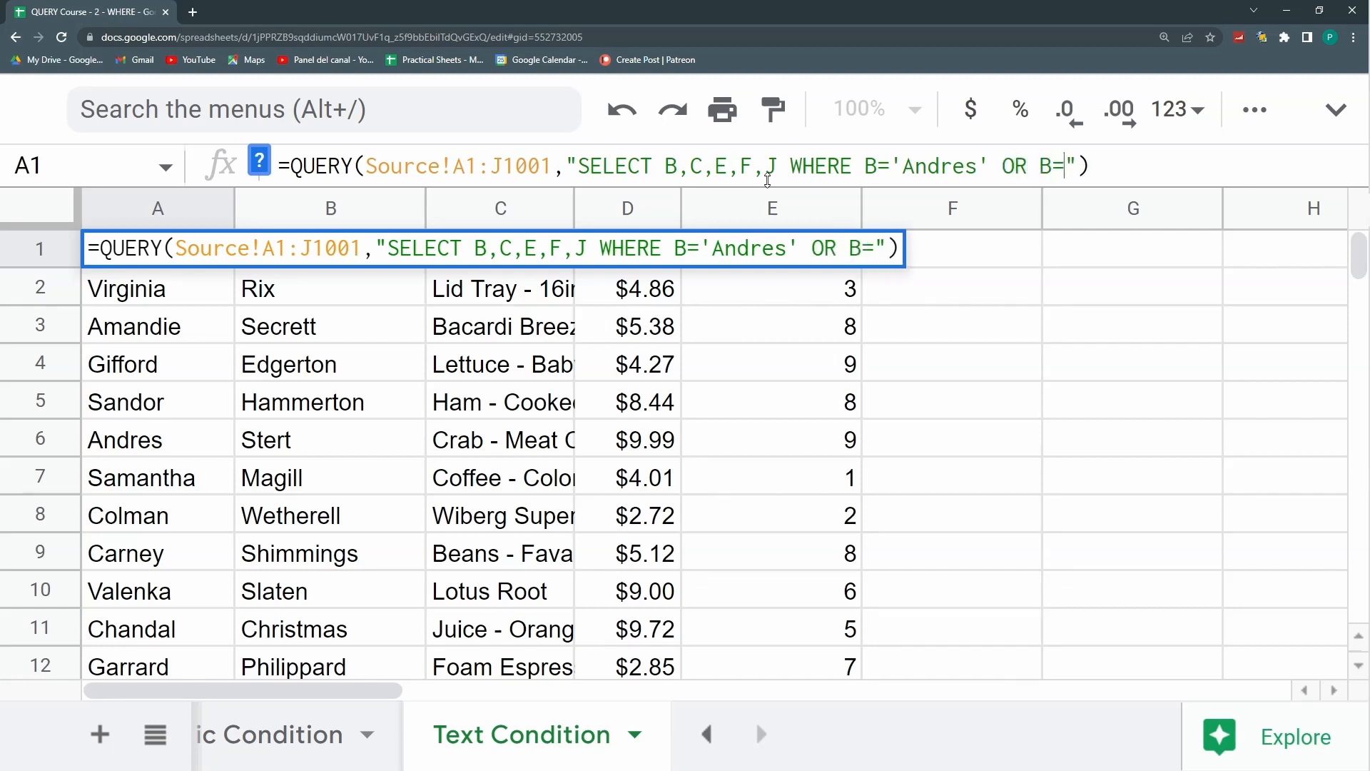
text('s)
key(BackSpace)
text(Samantha')
key(Return)
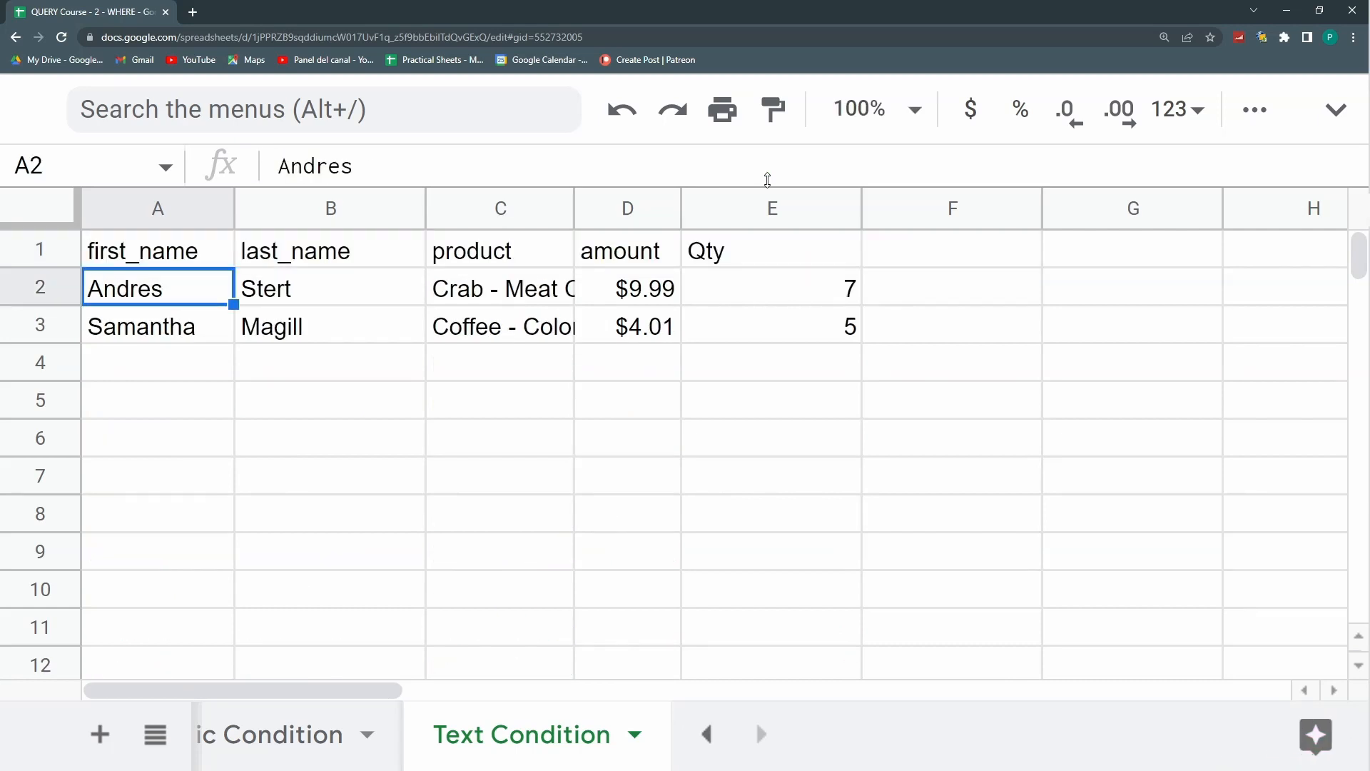
Step: Review the SELECT and WHERE parts of the A1 query on the Text Condition sheet
click(202, 249)
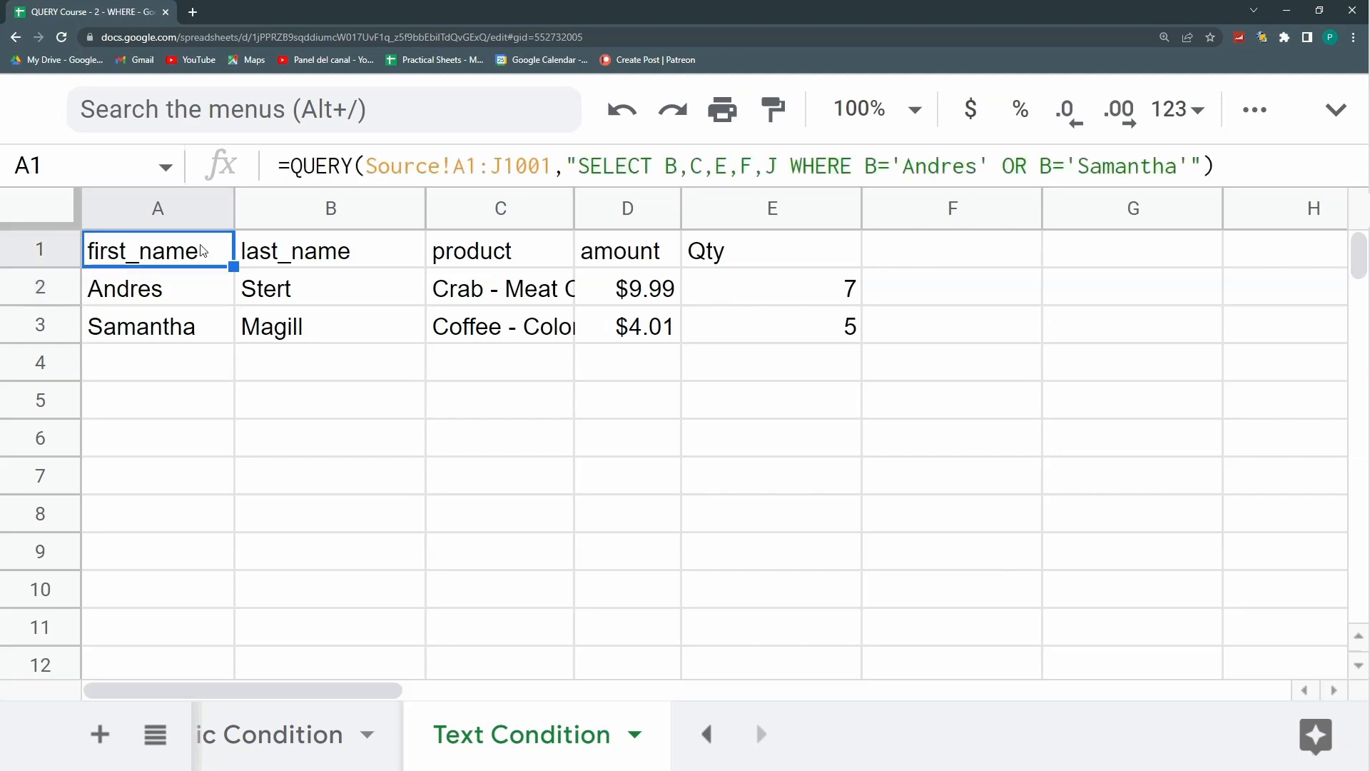
drag(903, 166, 1015, 164)
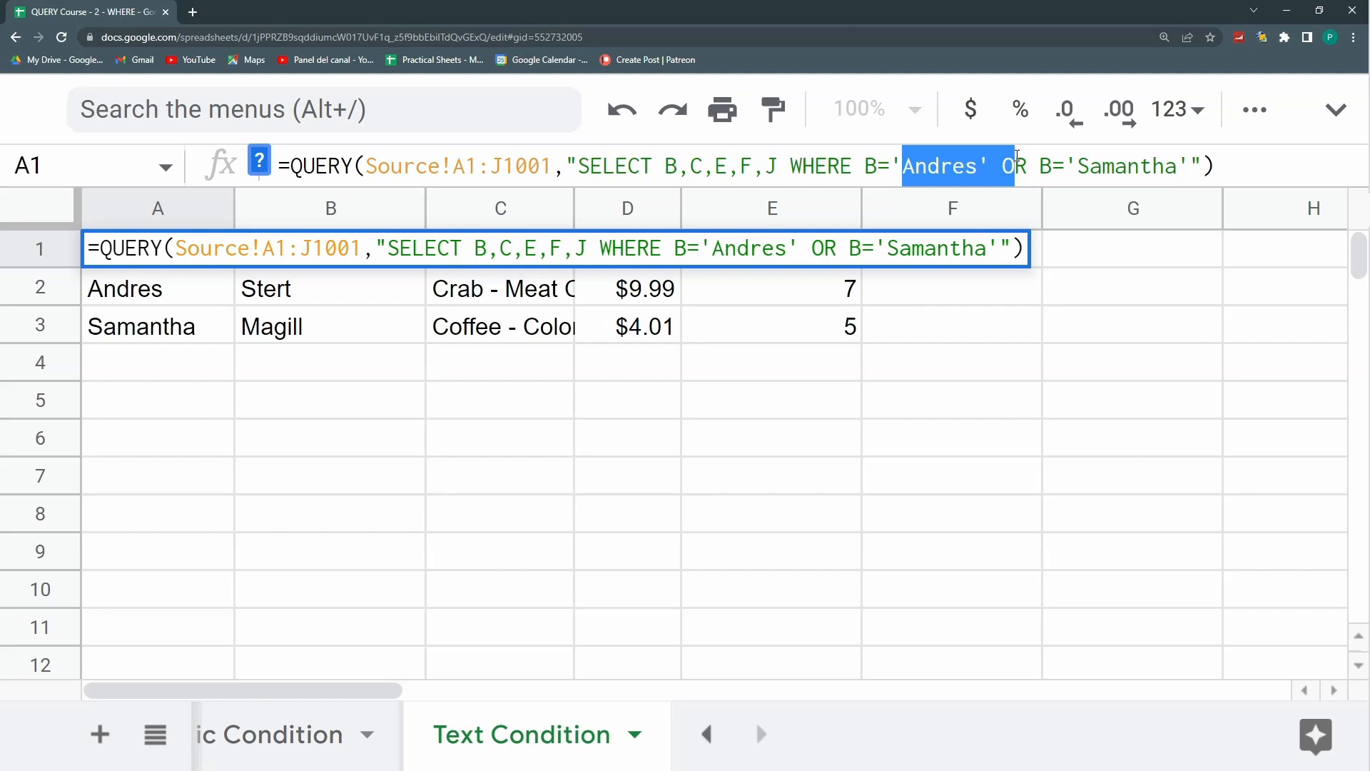
drag(590, 166, 966, 152)
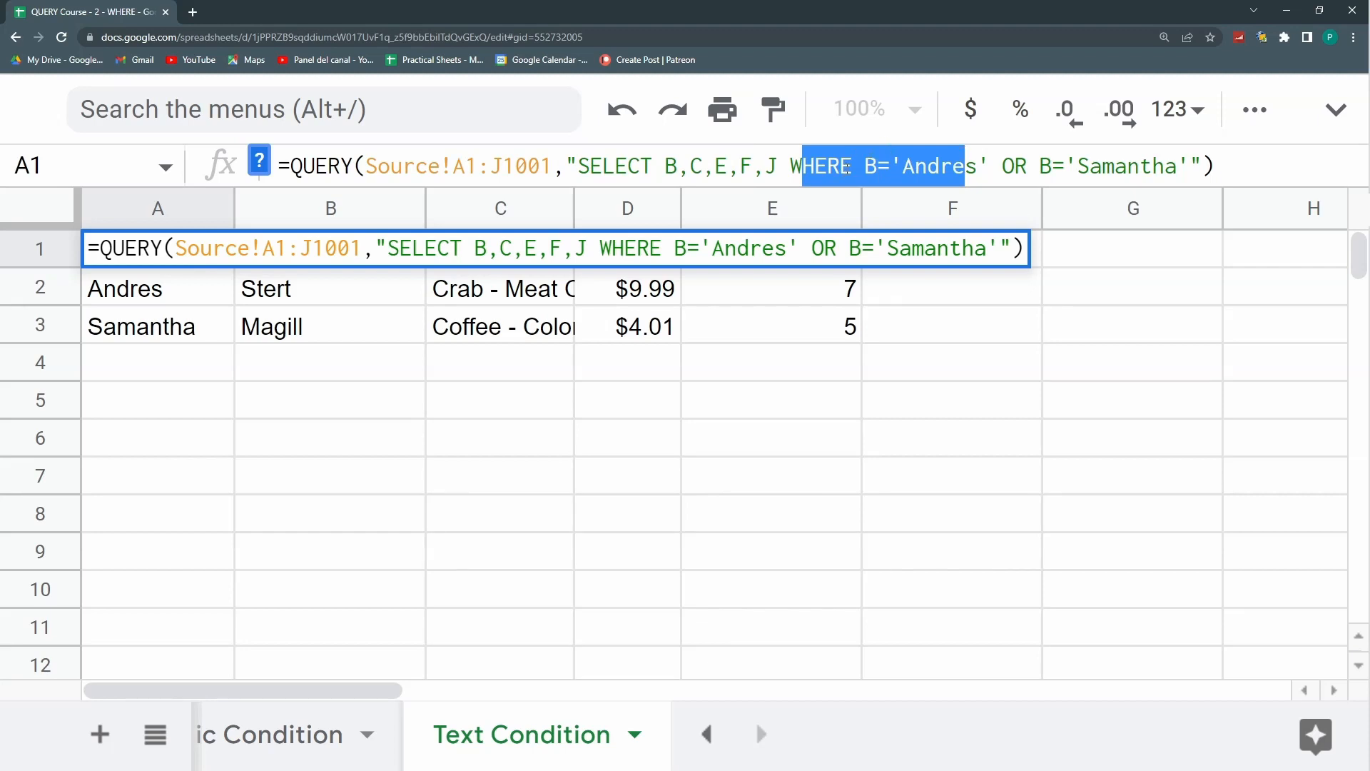
click(787, 161)
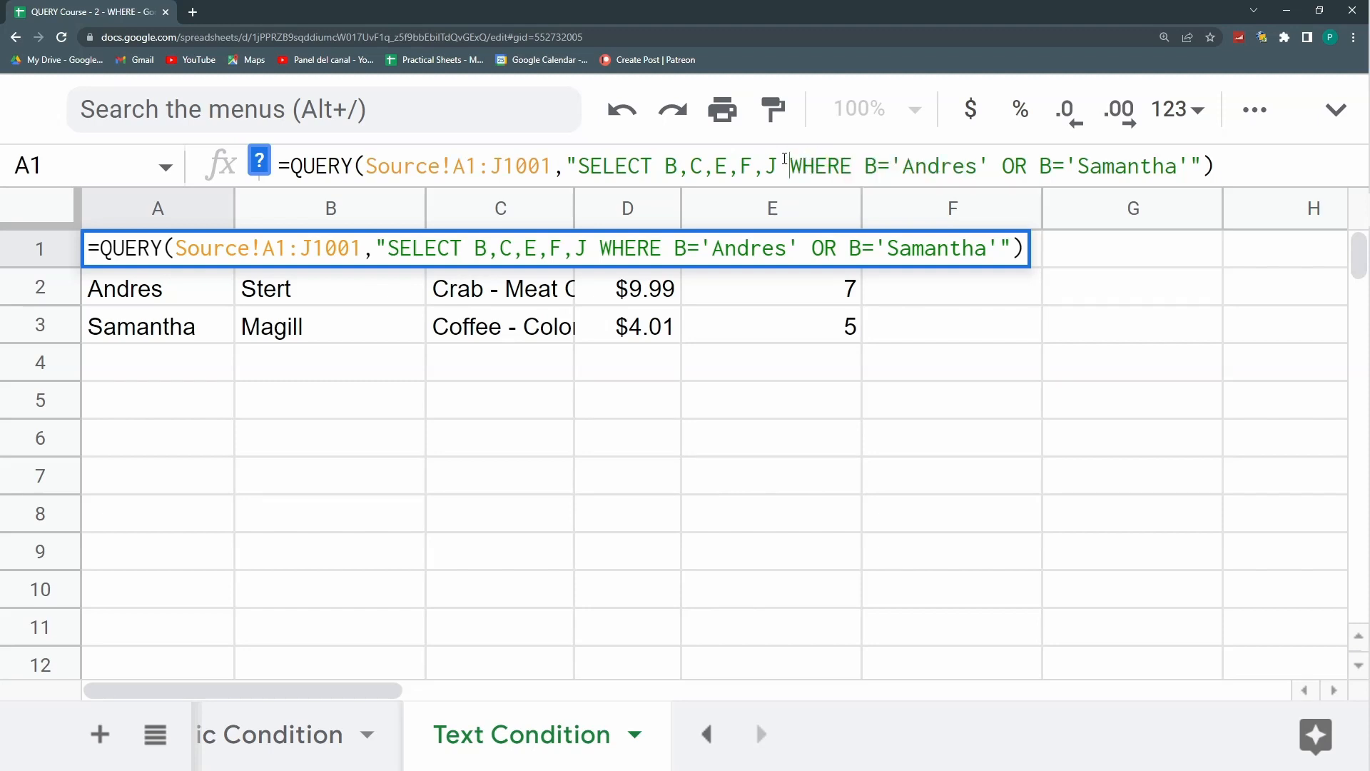
key(Return)
Step: Remove the SELECT clause from the Numeric Condition A1 query, leaving WHERE J>=2 AND J<=4, and enter the formula
click(304, 724)
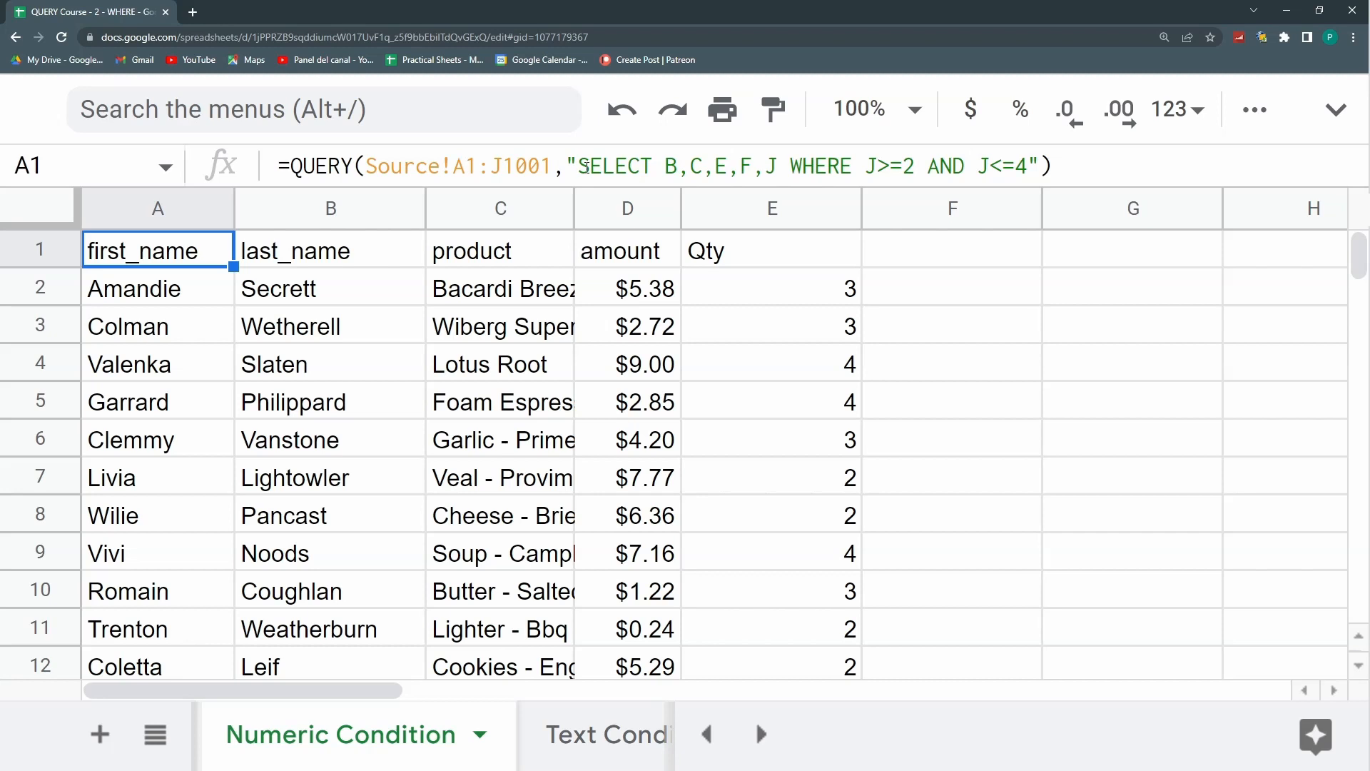
click(791, 163)
drag(791, 163, 573, 166)
key(BackSpace)
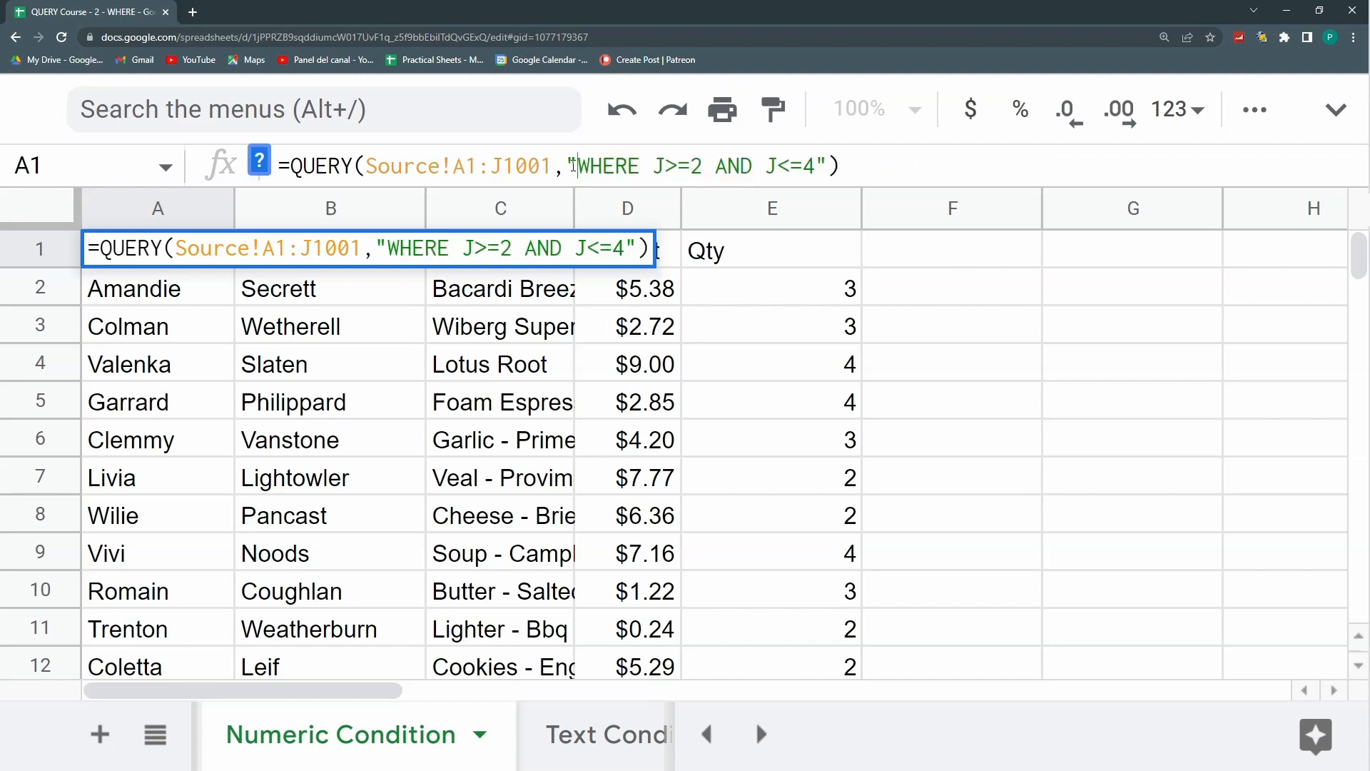
key(Return)
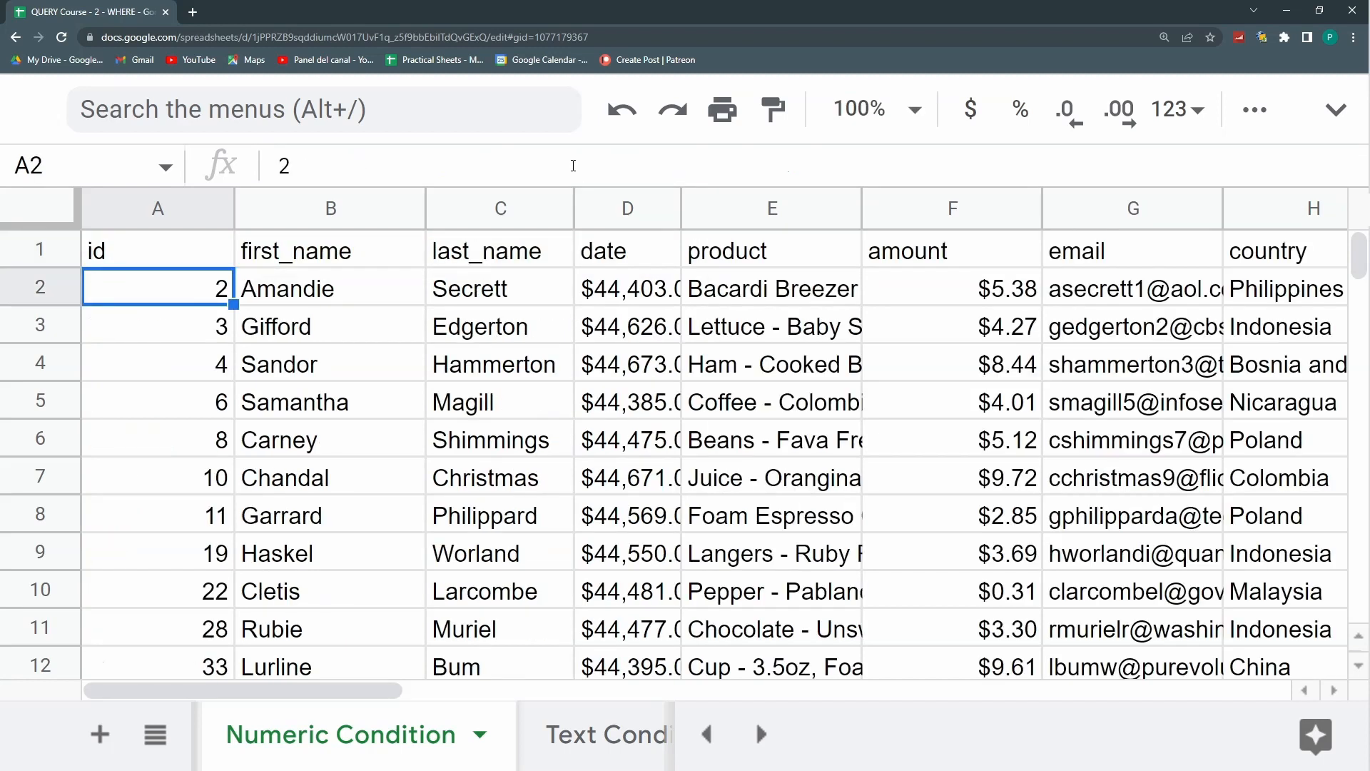
Step: Examine the header row of the Numeric Condition results to see which source columns the query returns
key(Up)
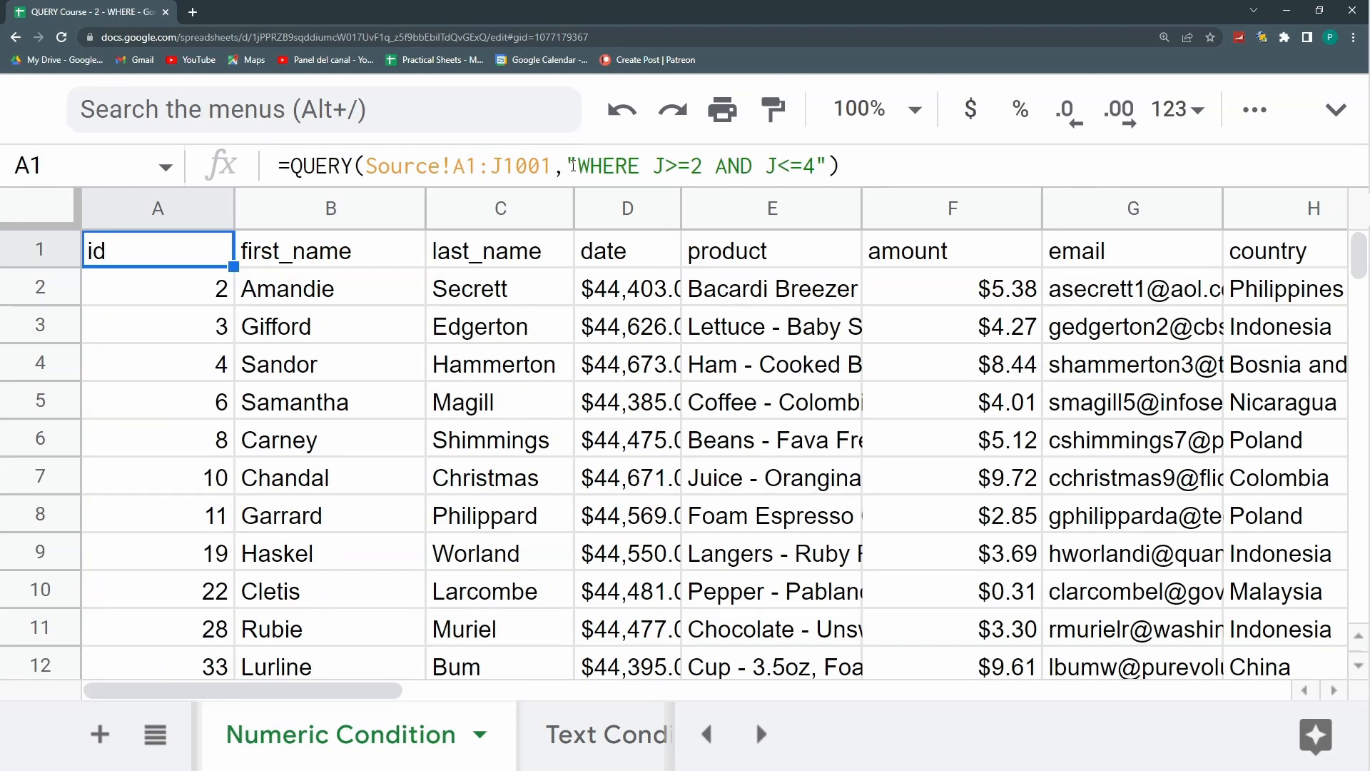
key(Right)
key(Right)
key(Right)
key(Right)
key(Right)
key(Right)
key(Right)
key(Right)
key(Right)
key(Right)
key(Right)
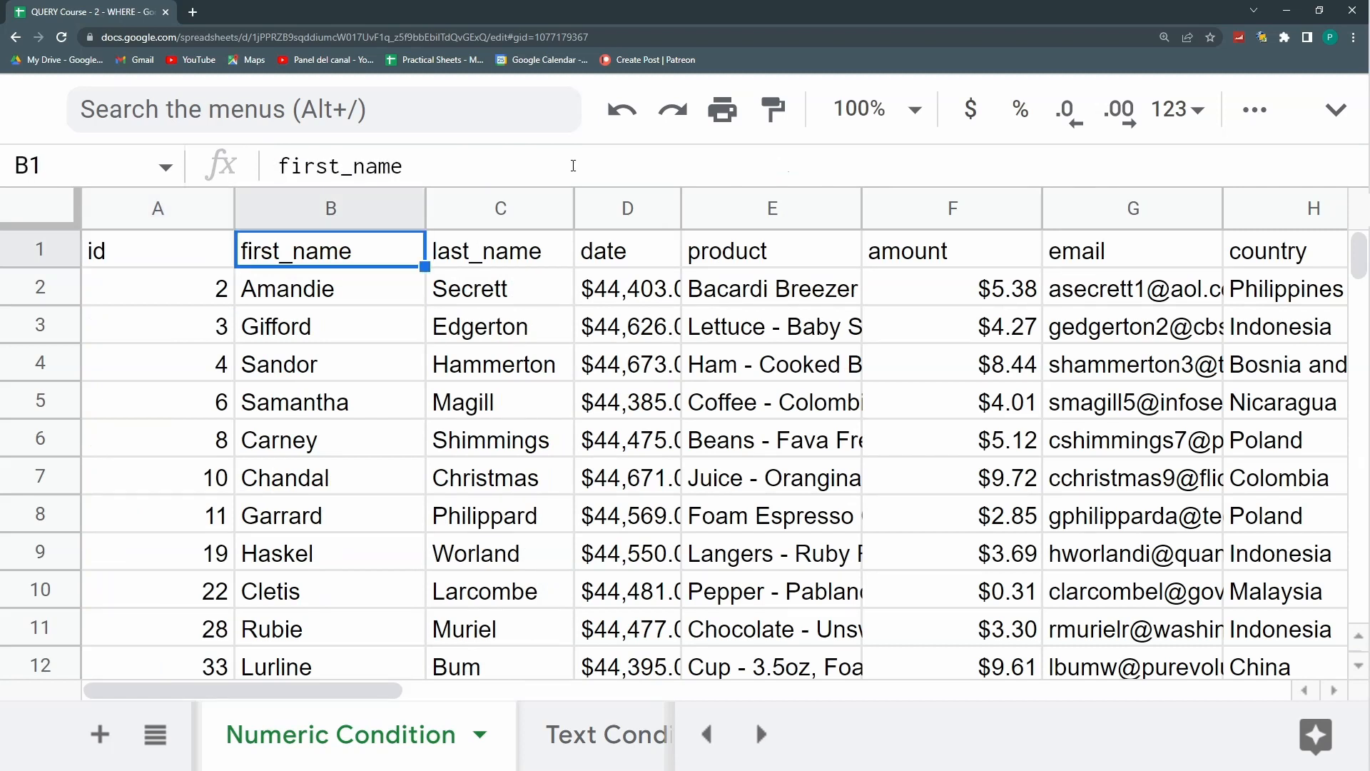
key(Left)
key(Left)
key(Left)
key(Left)
key(Left)
key(Left)
key(Left)
key(Left)
key(Left)
key(Left)
key(Left)
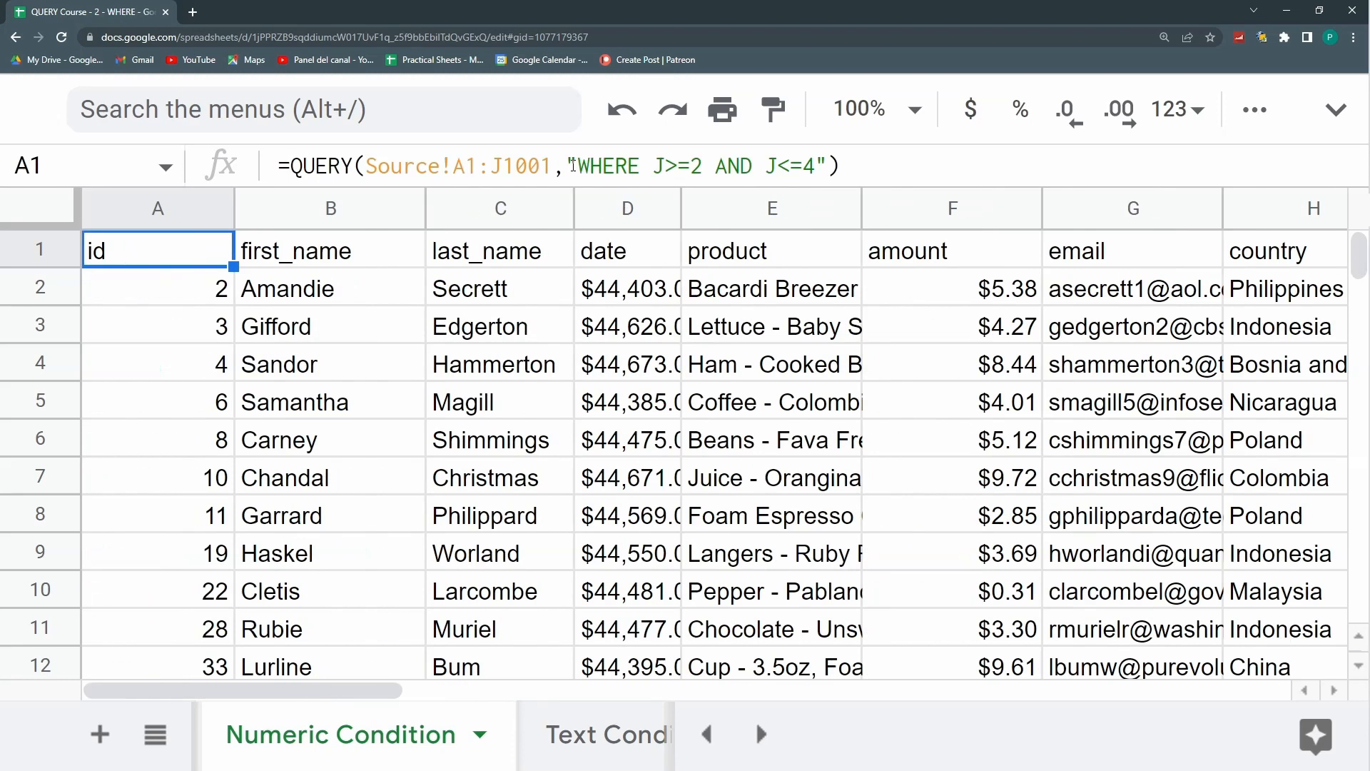
Step: Highlight the WHERE J>=2 AND J<=4 clause in the Numeric Condition query for review
click(815, 166)
drag(814, 166, 577, 165)
click(578, 164)
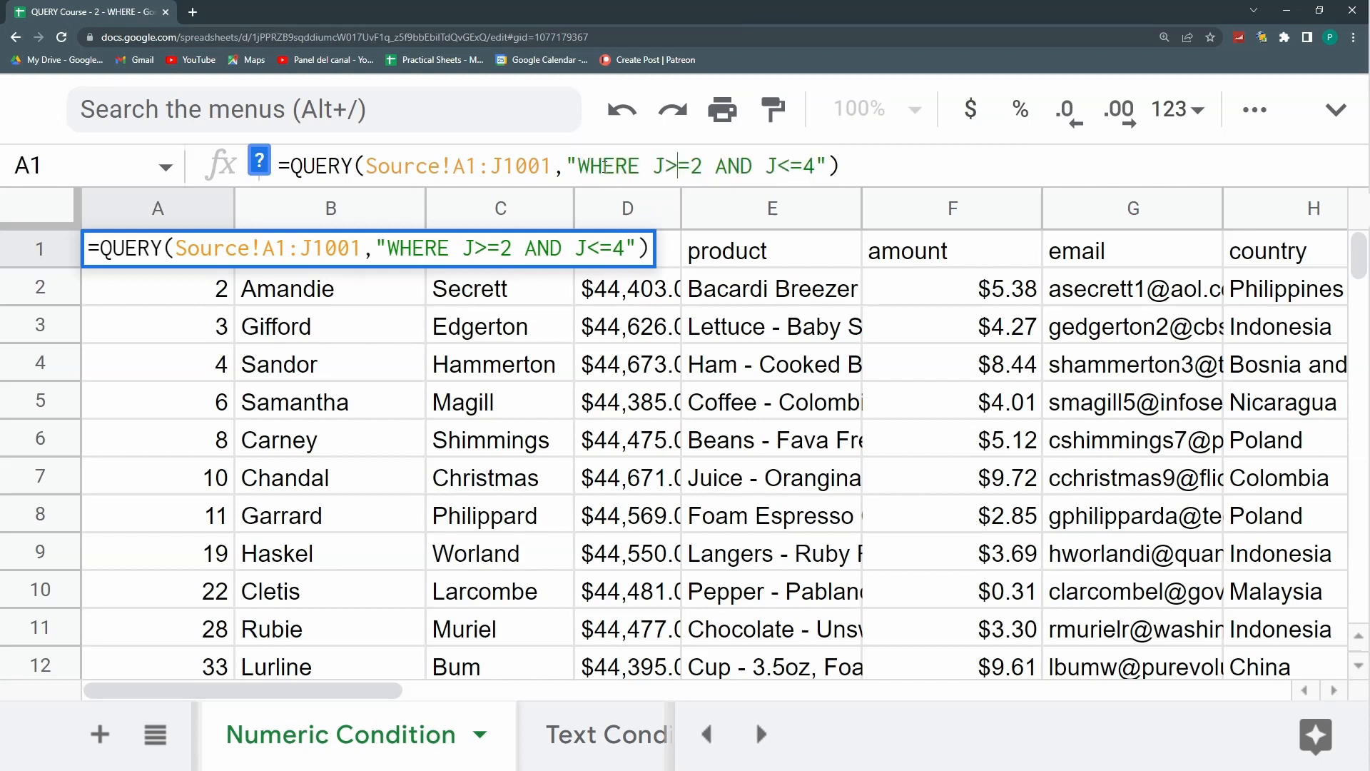
drag(579, 166, 814, 166)
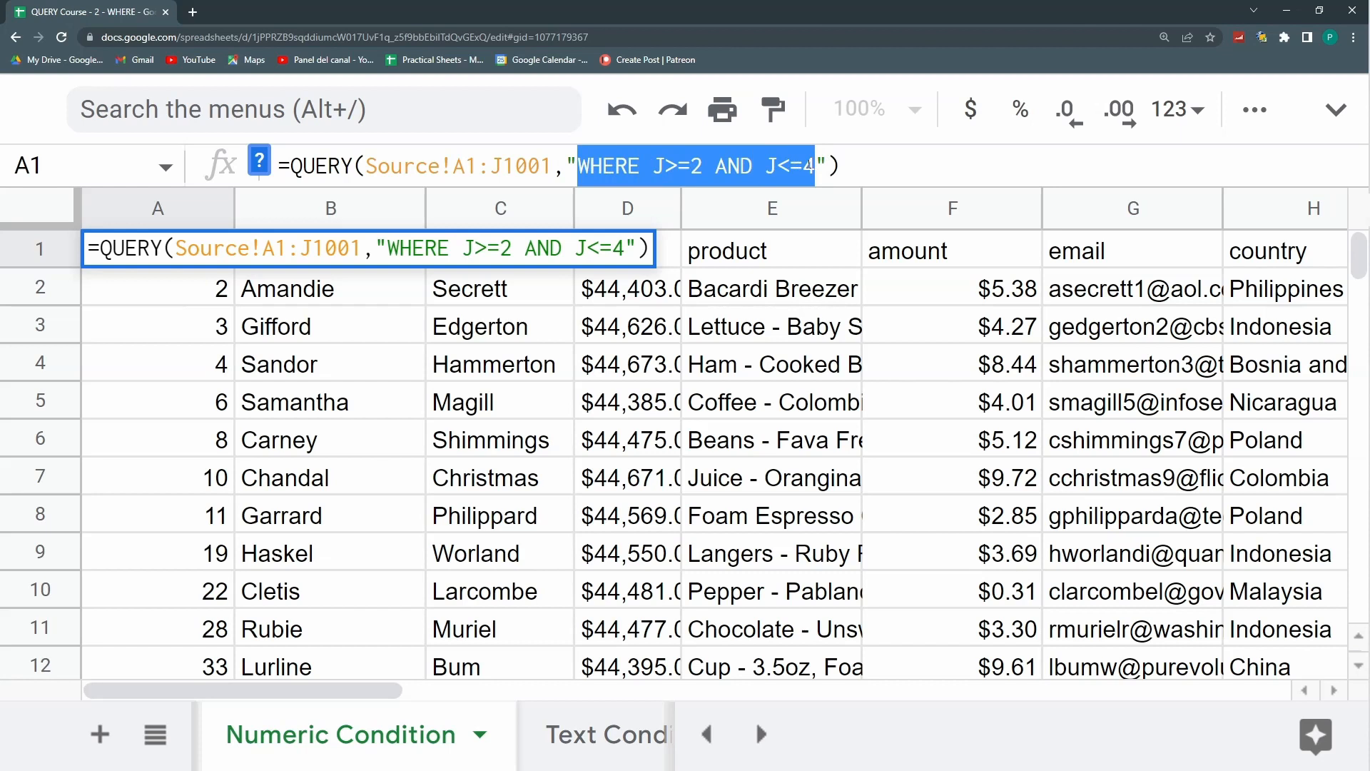
Step: Open the Text Condition sheet and select the cell holding its QUERY formula
click(558, 755)
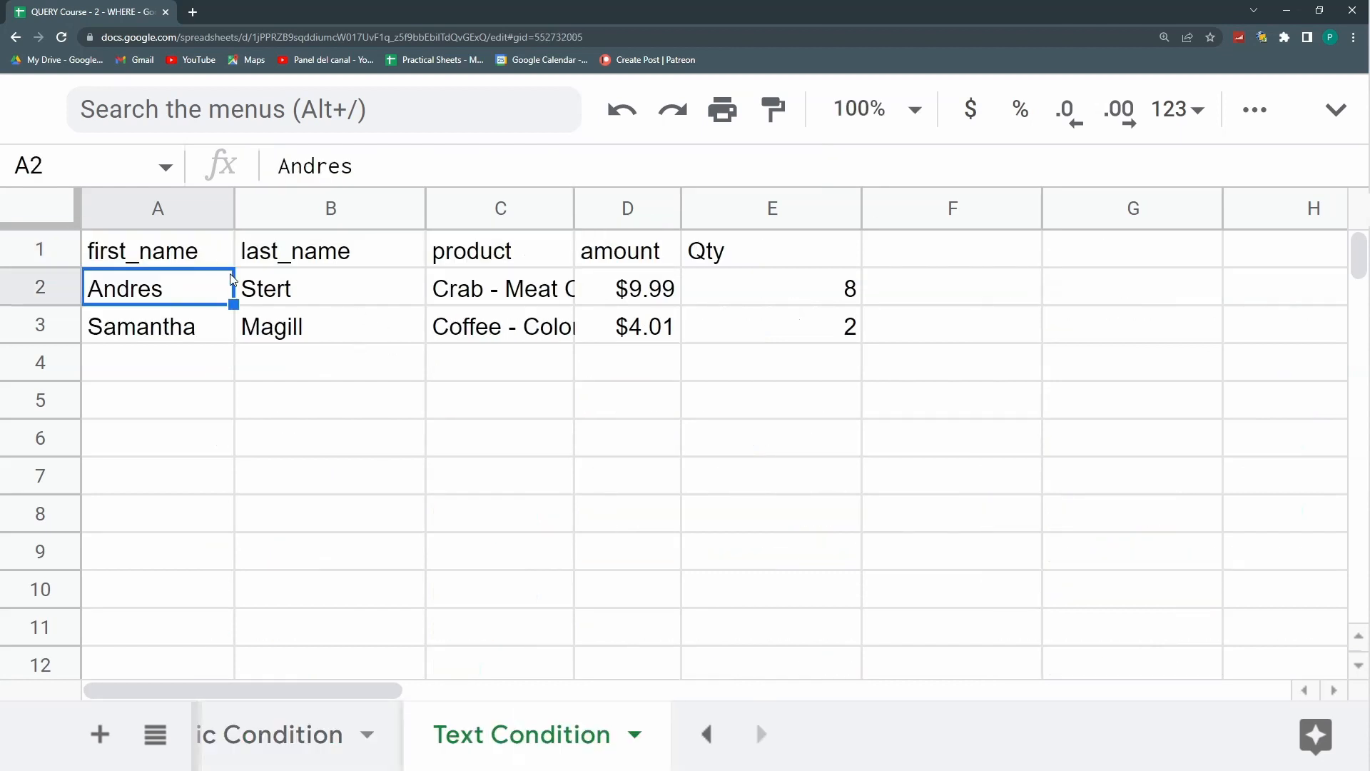
click(206, 253)
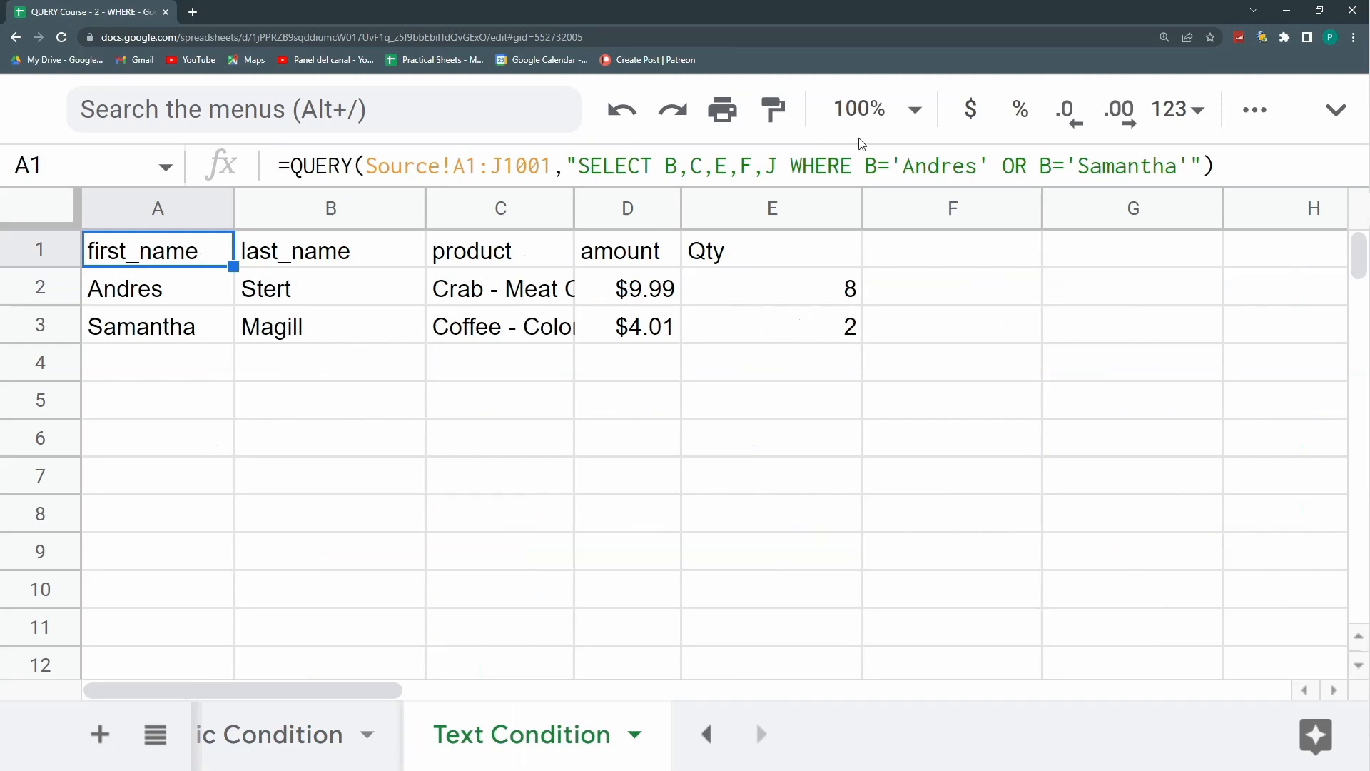